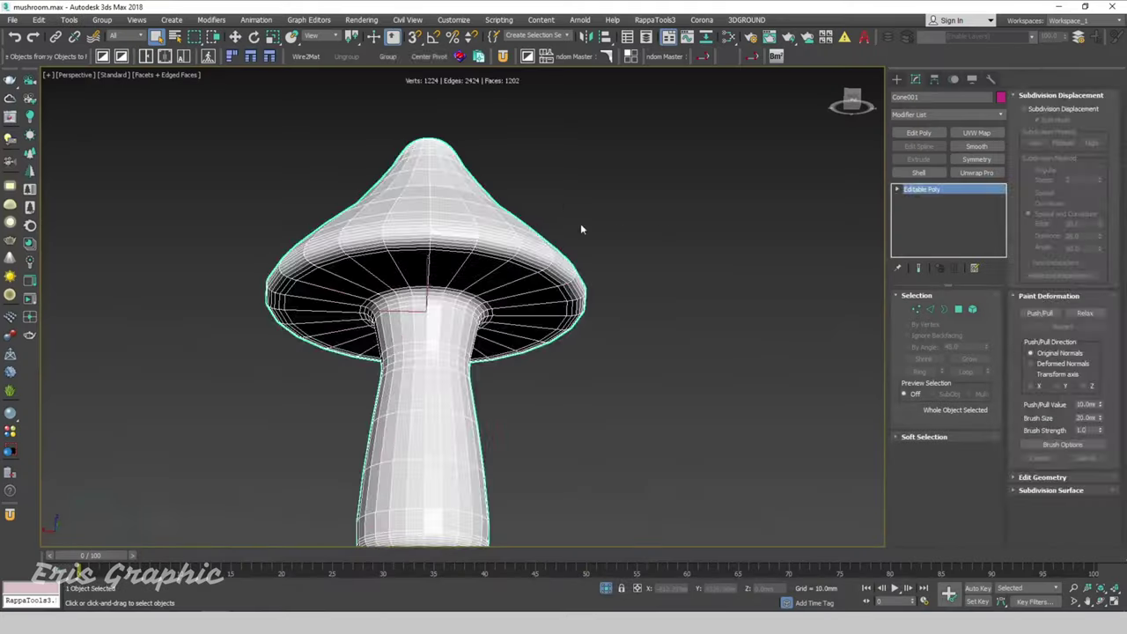
- Deselect the mushroom model in the Perspective viewport of mushroom.max
left_click(577, 226)
- Select the mushroom and apply the Unwrap Pro modifier
left_click_drag(618, 188, 585, 277)
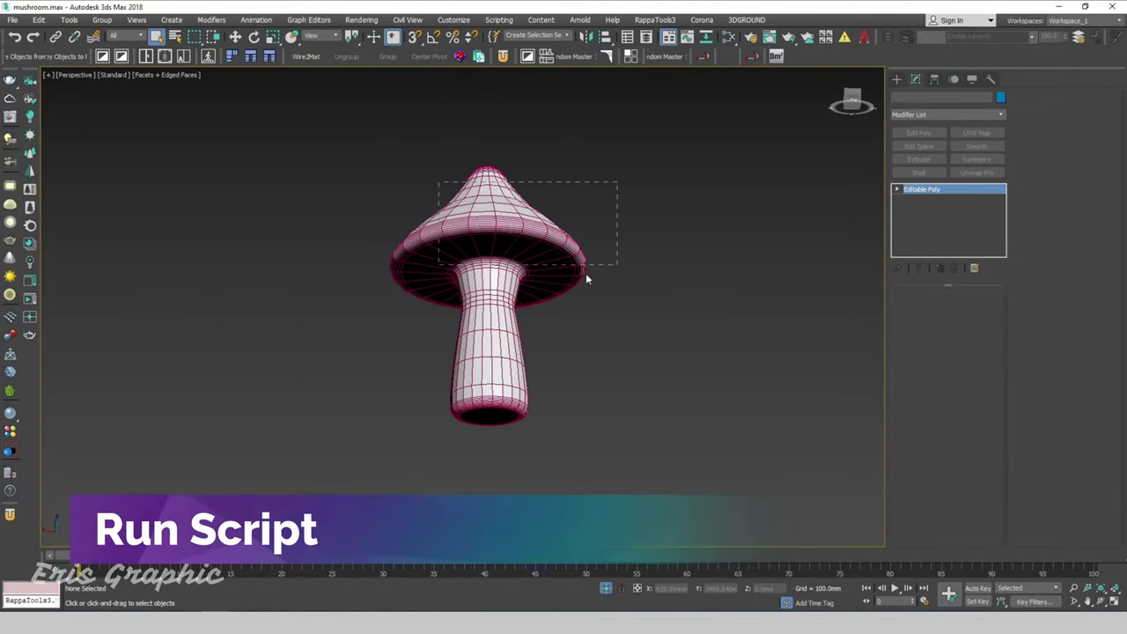
middle_click_drag(622, 316, 634, 259, "alt")
left_click(639, 193)
left_click_drag(639, 187, 595, 287)
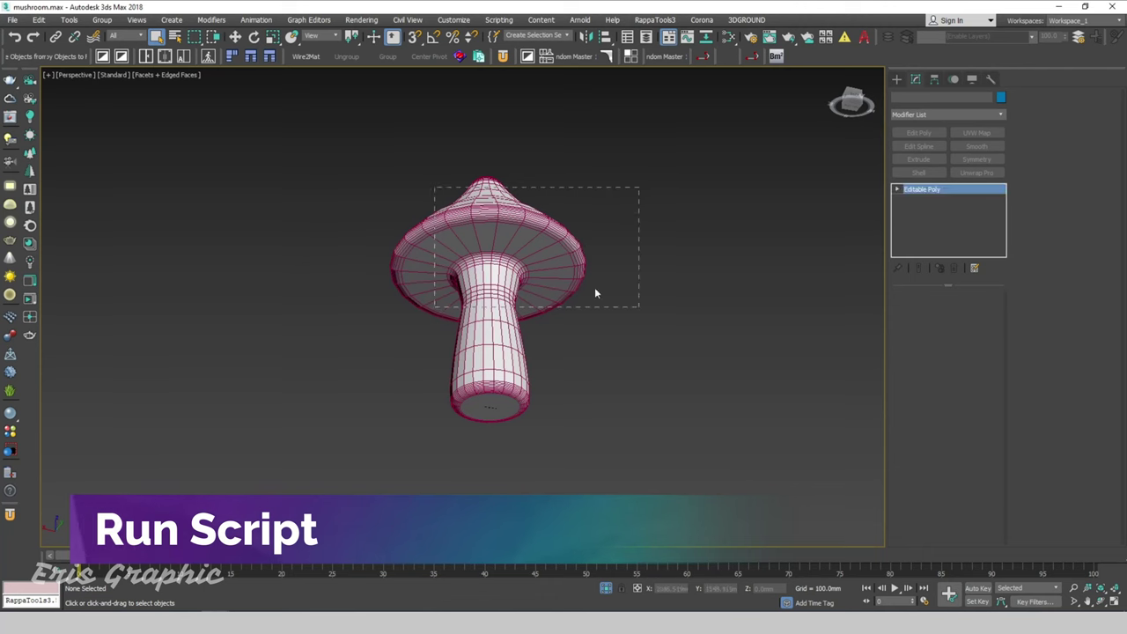
scroll(609, 276, "up", 3)
middle_click_drag(608, 277, 738, 270, "alt")
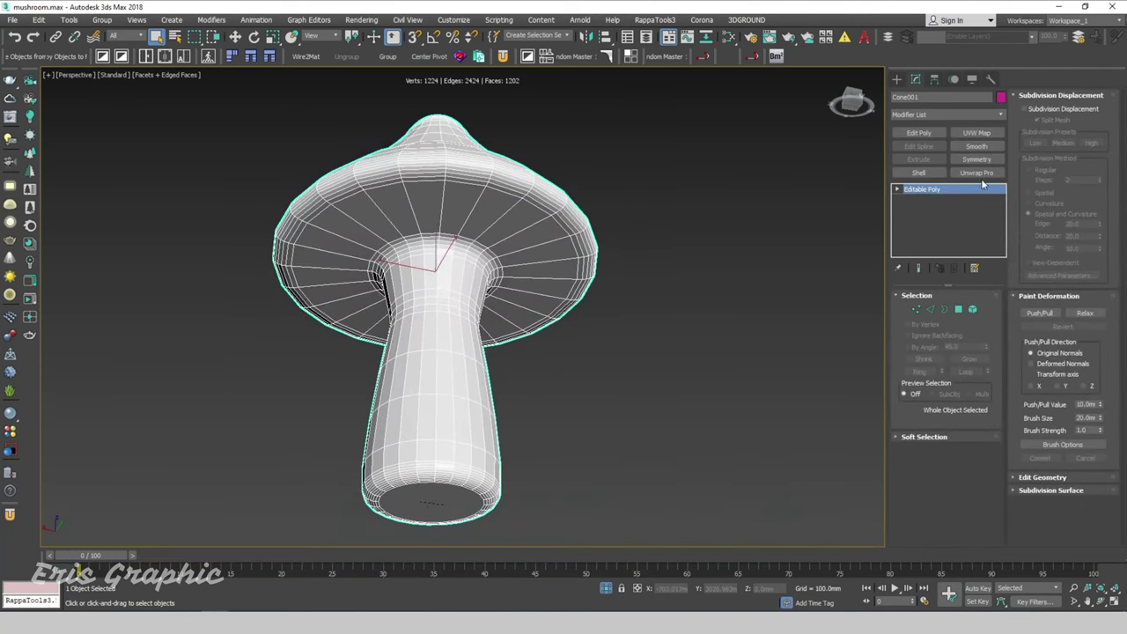
left_click(961, 176)
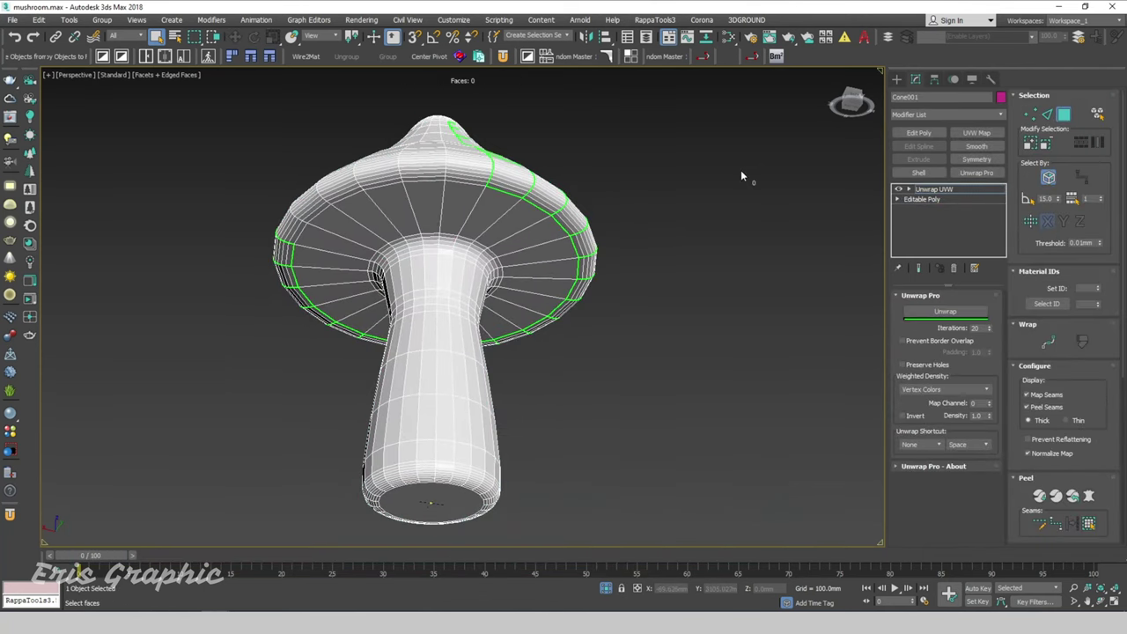
- Switch to Polygon mode and select all 1202 faces of the mushroom
left_click(1063, 115)
left_click(1063, 115)
scroll(704, 213, "down", 3)
key("ctrl+a")
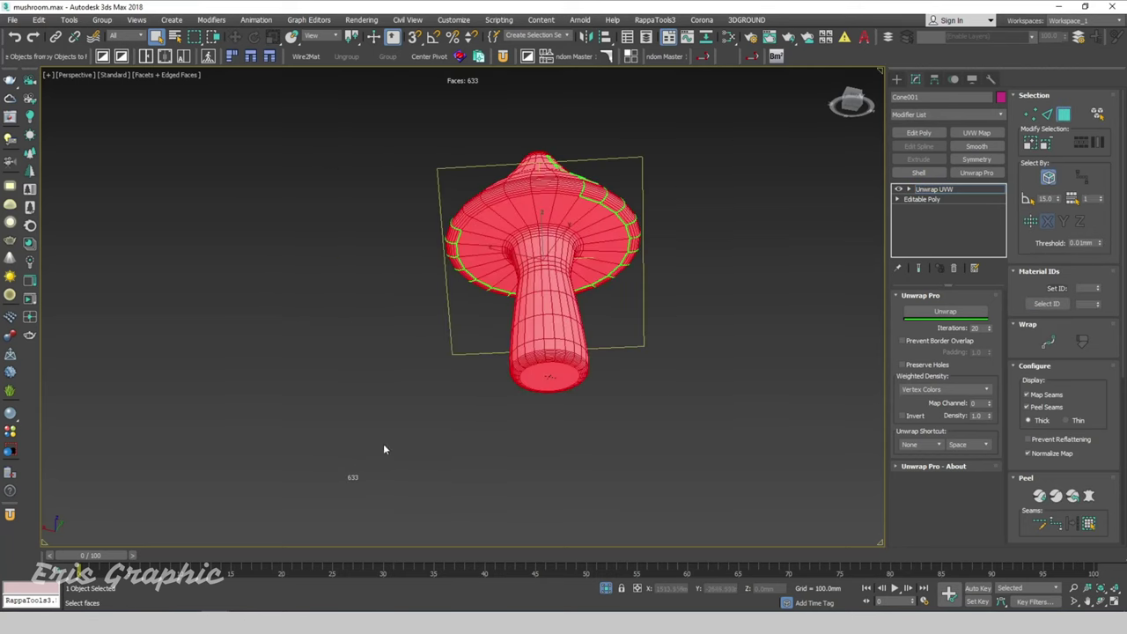
mouse_move(385, 448)
middle_mouse_down("alt")
mouse_move(743, 364)
mouse_move(699, 347)
mouse_move(737, 319)
middle_mouse_up("alt")
key("ctrl+a")
- Clear the existing green seams and open the UV Editor
left_click_drag(1114, 360, 1114, 156)
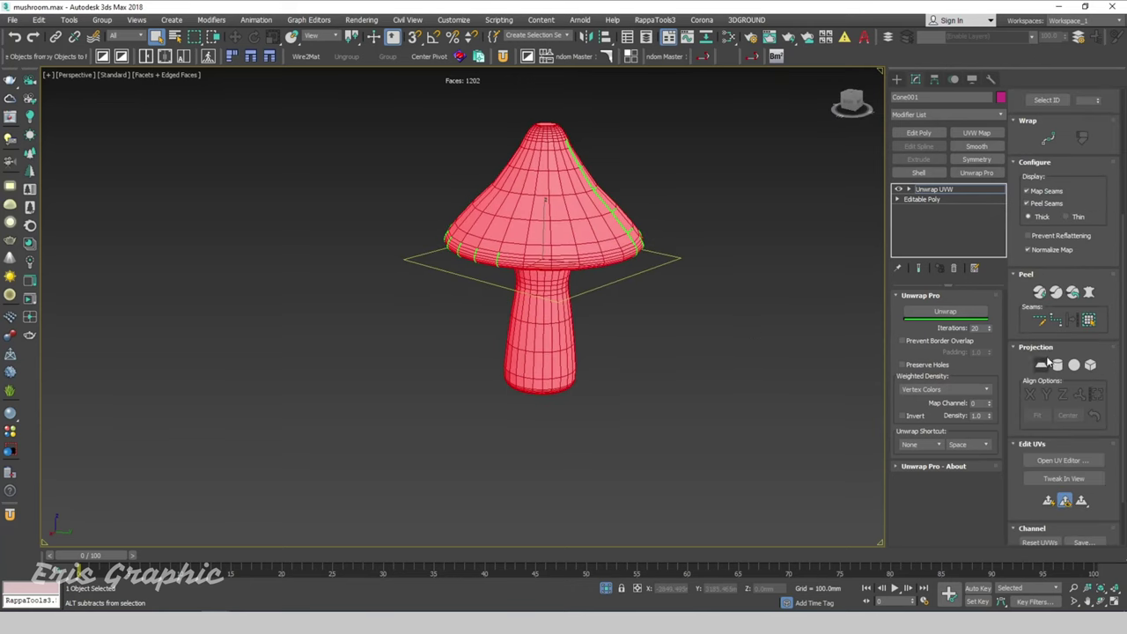
left_click(1048, 501)
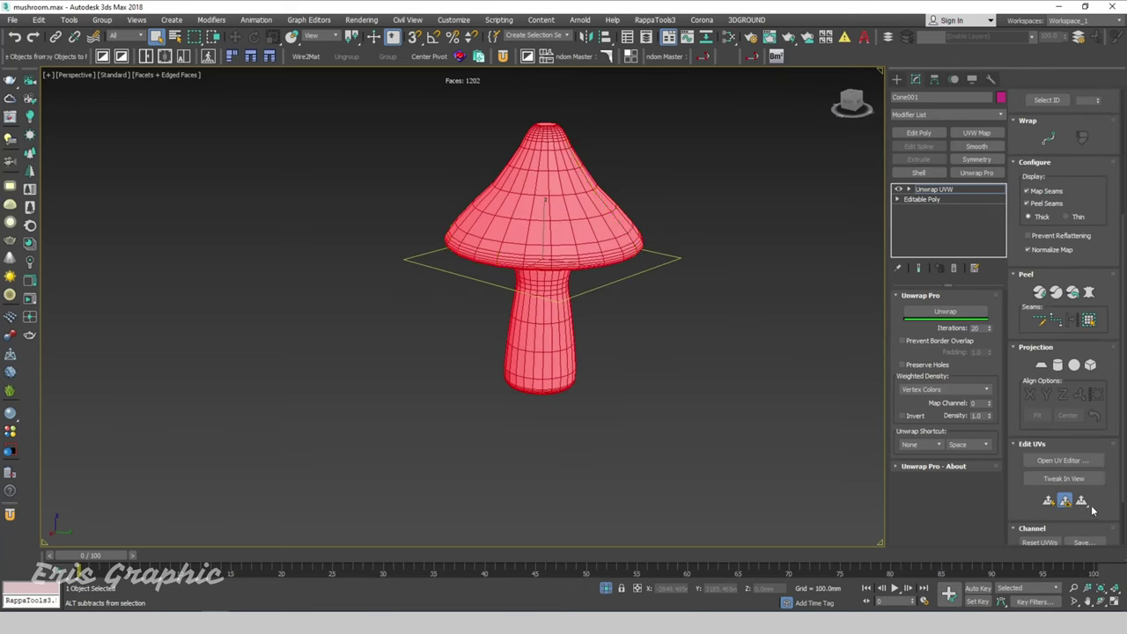
mouse_move(778, 342)
middle_mouse_down("alt")
mouse_move(680, 330)
mouse_move(671, 384)
mouse_move(629, 375)
mouse_move(652, 291)
middle_mouse_up("alt")
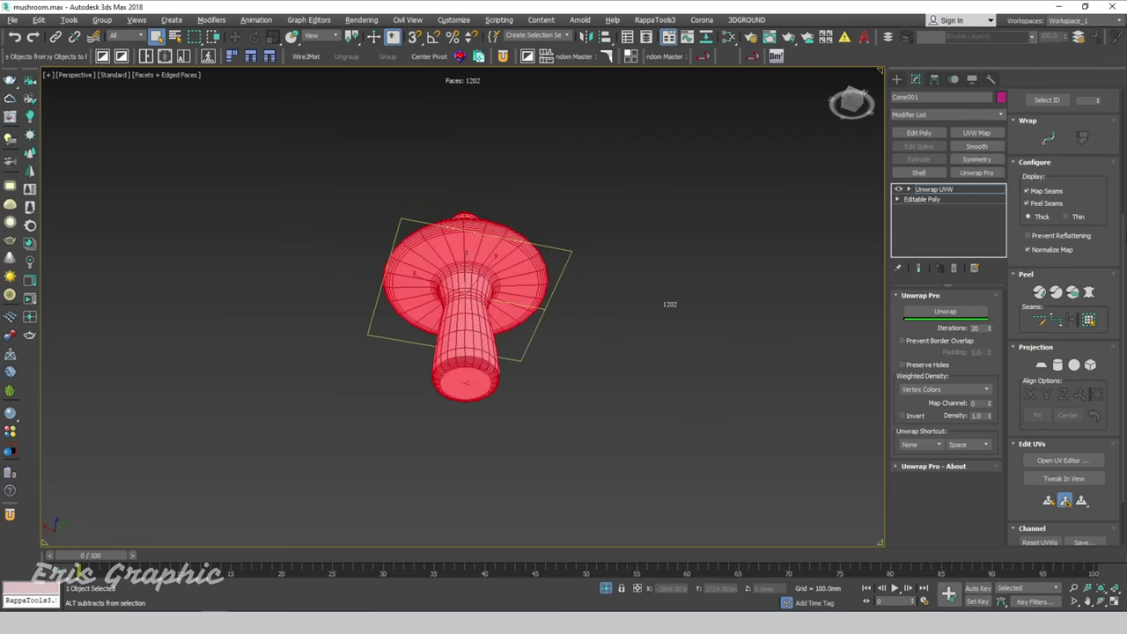
left_click(1063, 459)
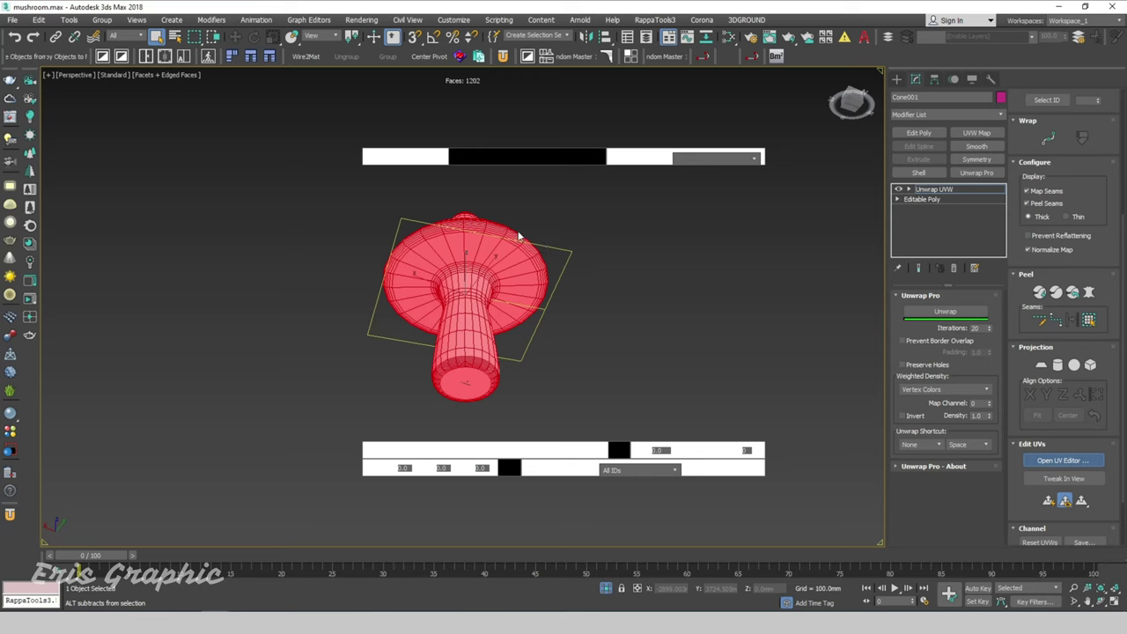
- Switch to Edge mode and loop-select the edges around the mushroom cap rim
scroll(254, 223, "down", 5)
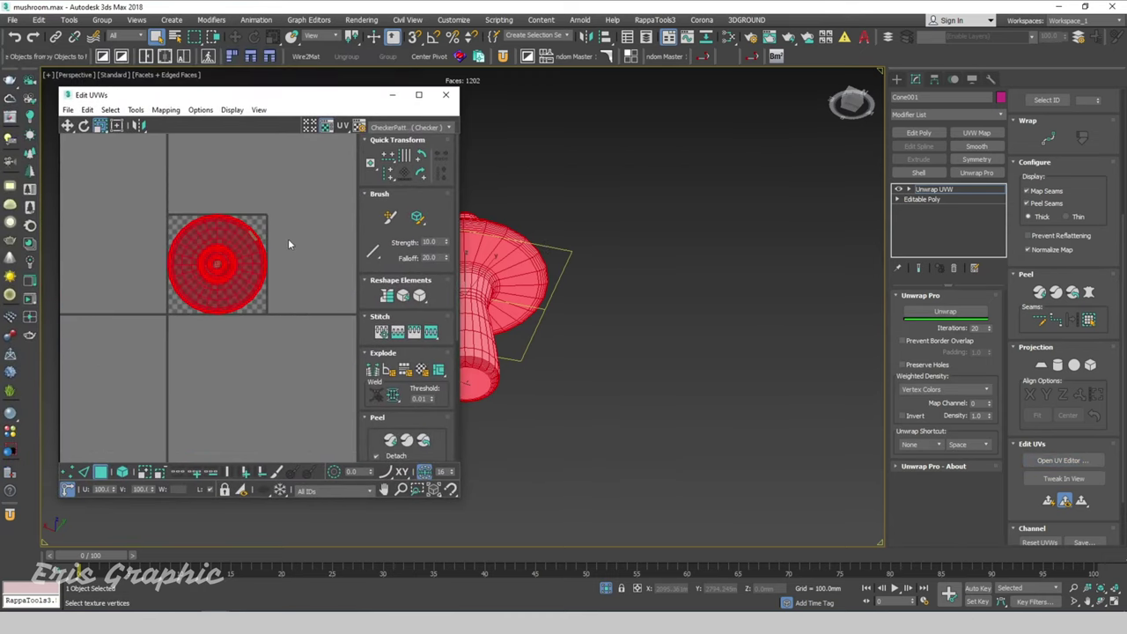
scroll(730, 259, "down", 3)
scroll(710, 214, "up", 4)
scroll(692, 213, "up", 3)
scroll(692, 213, "down", 5)
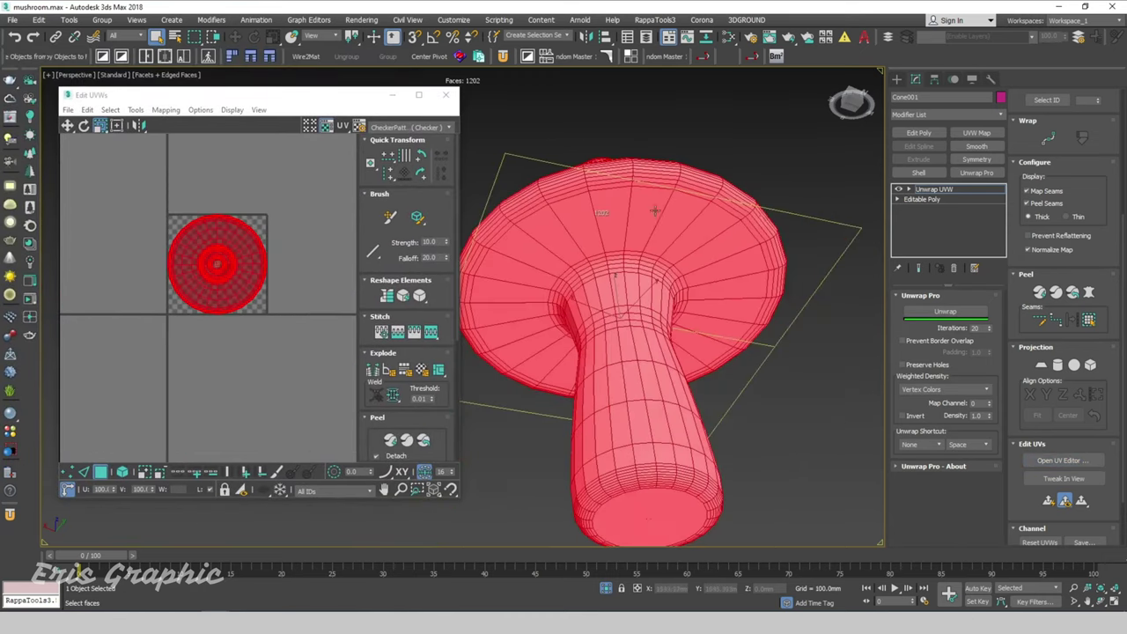
scroll(1114, 163, "up", 5)
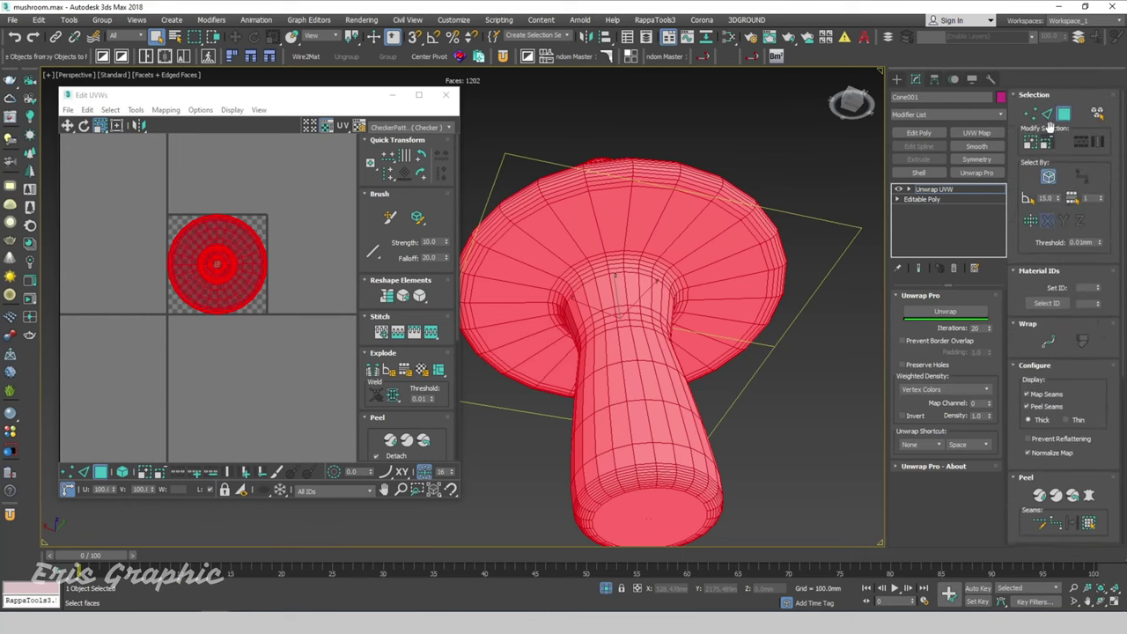
left_click(1048, 114)
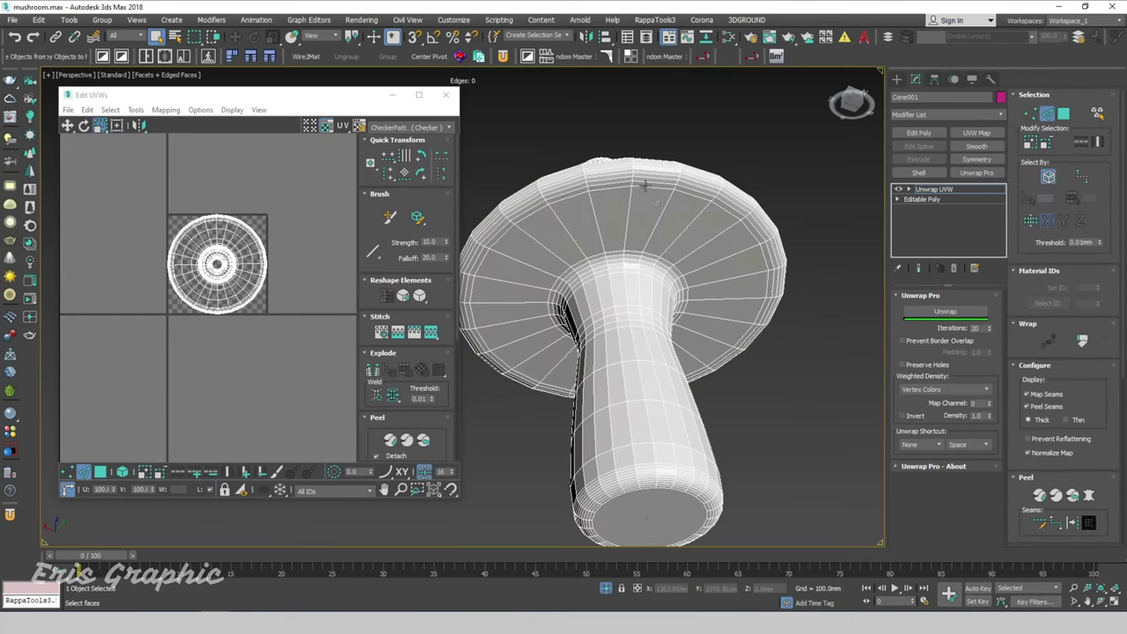
scroll(644, 184, "up", 4)
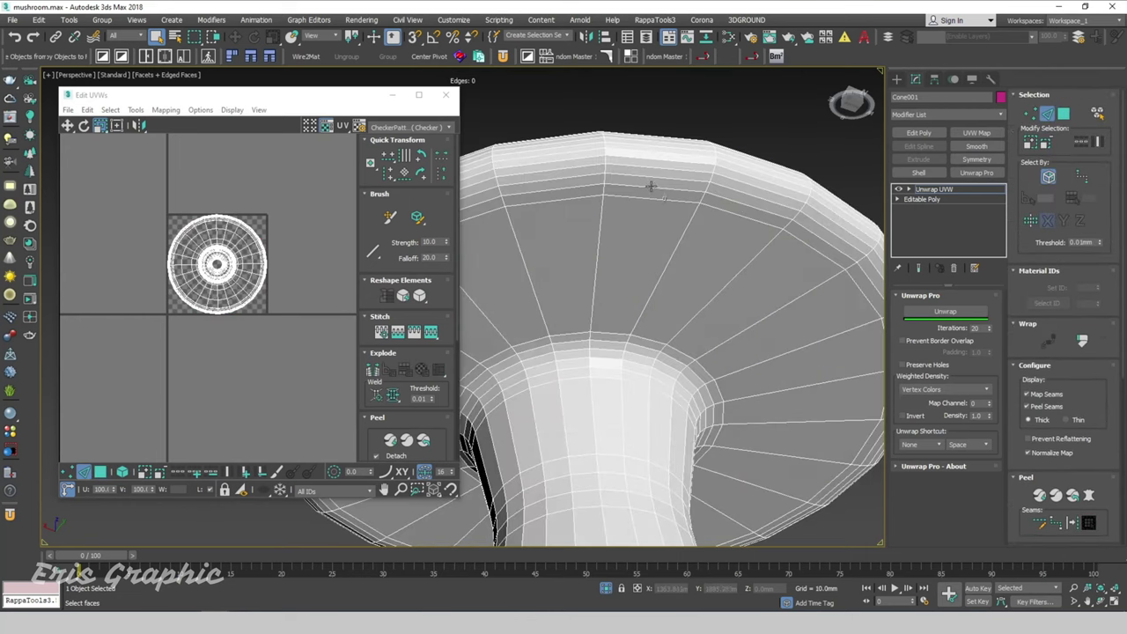
left_click(651, 186)
scroll(581, 199, "down", 2)
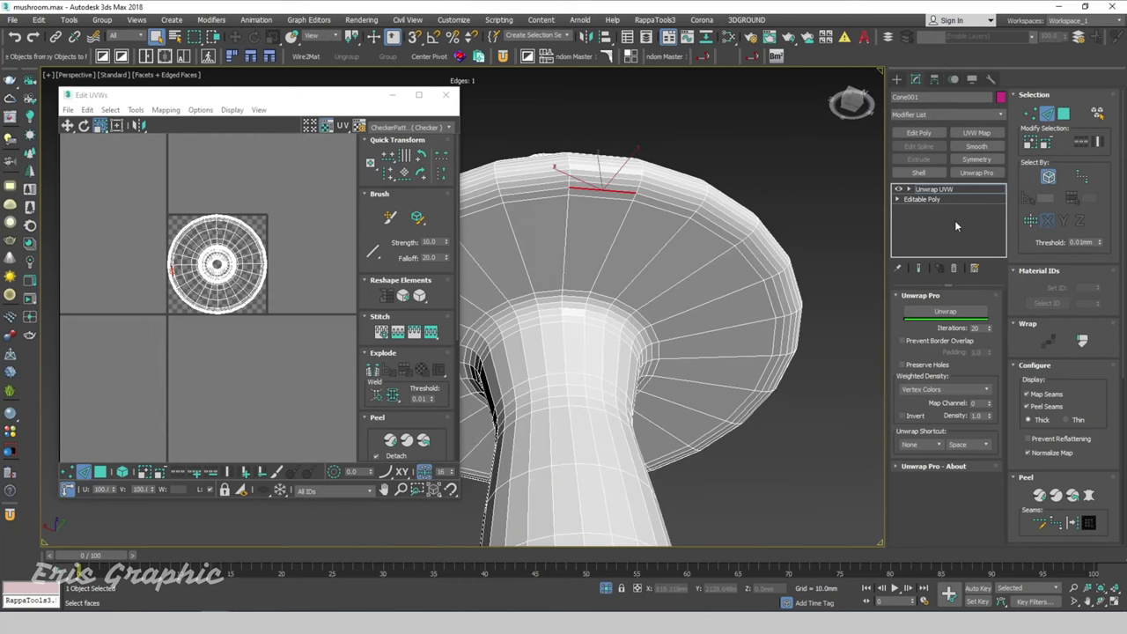
left_click(1081, 142)
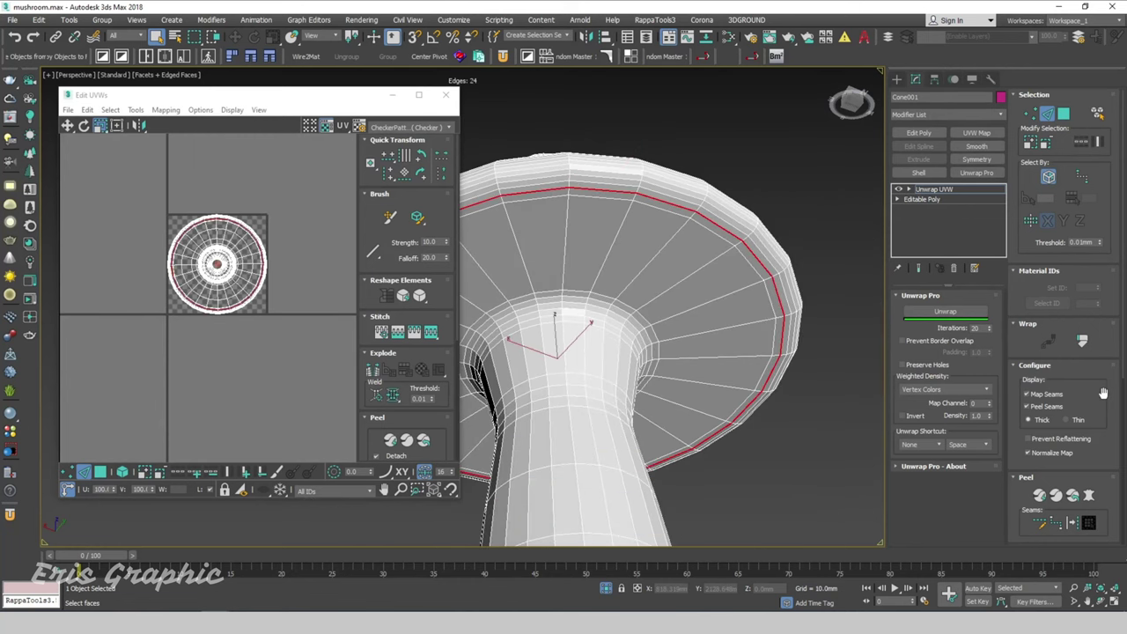
left_click_drag(1101, 480, 1109, 133)
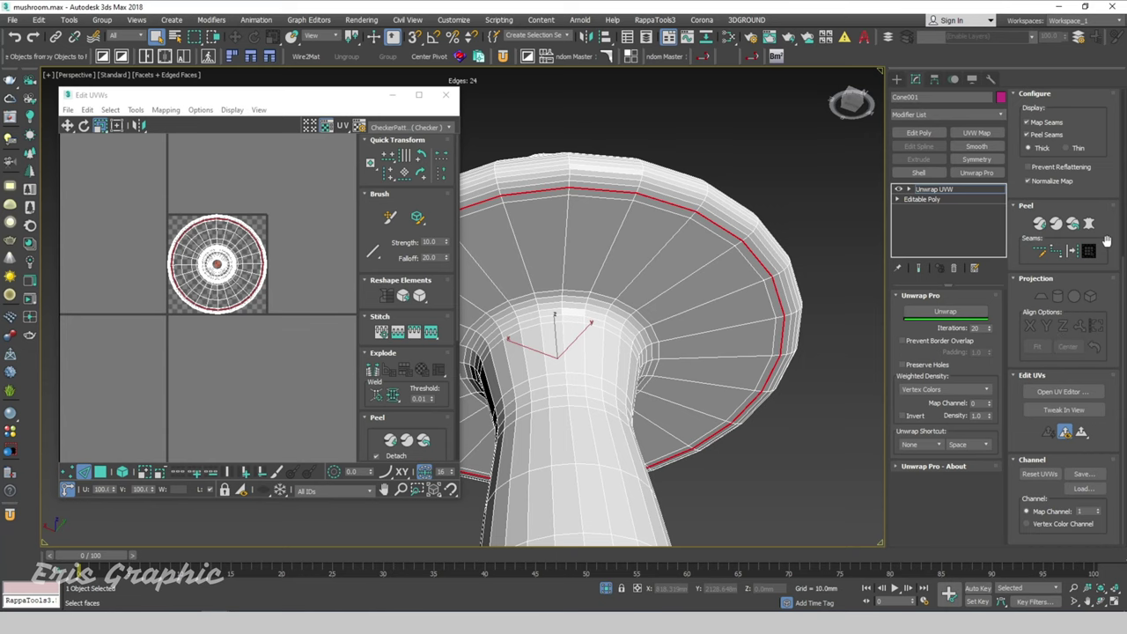
- Convert the cap-rim loop to seams and loop-select the edges at the stalk top
left_click(1088, 252)
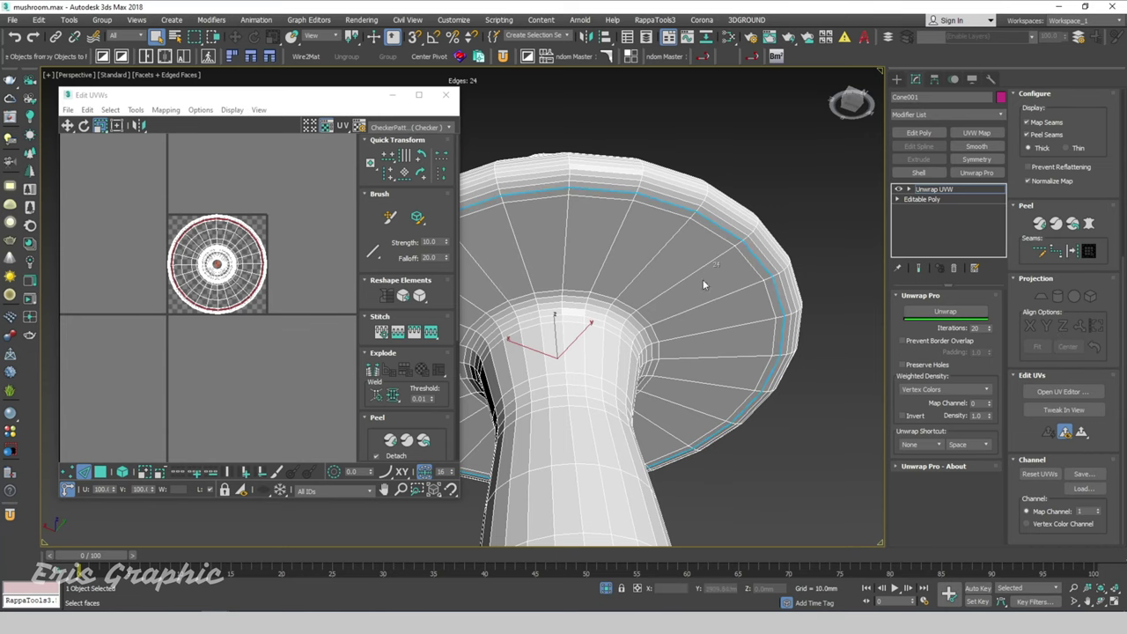
middle_click_drag(705, 254, 630, 288, "alt")
scroll(630, 288, "up", 4)
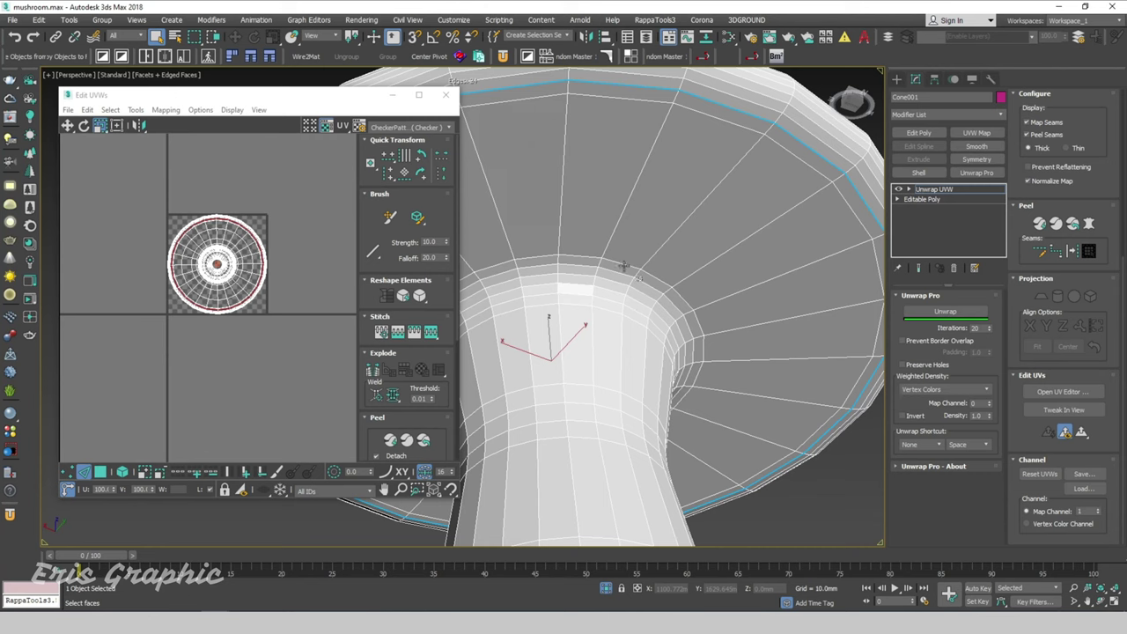
double_click(622, 265)
left_click(623, 265)
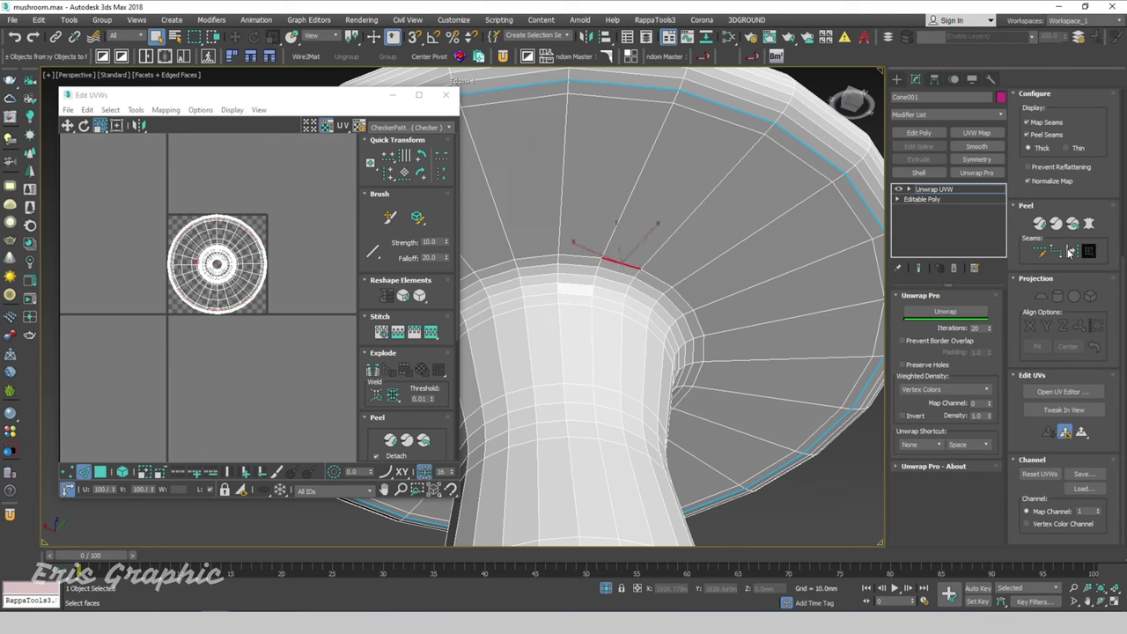
left_click_drag(1114, 141, 1101, 262)
scroll(1101, 263, "up", 4)
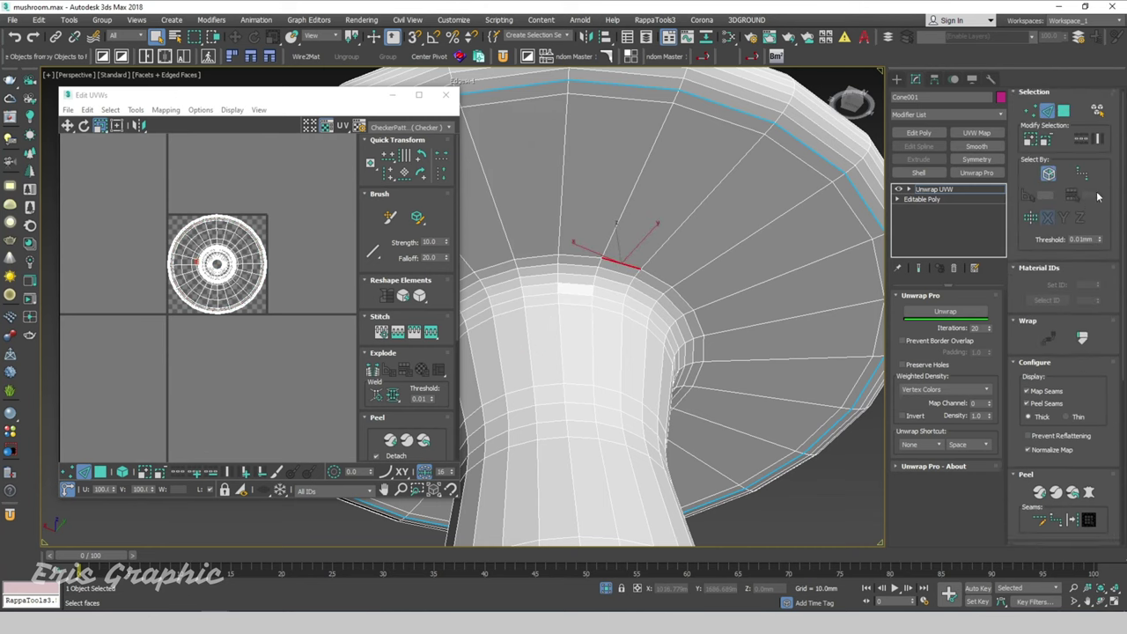
left_click(1082, 141)
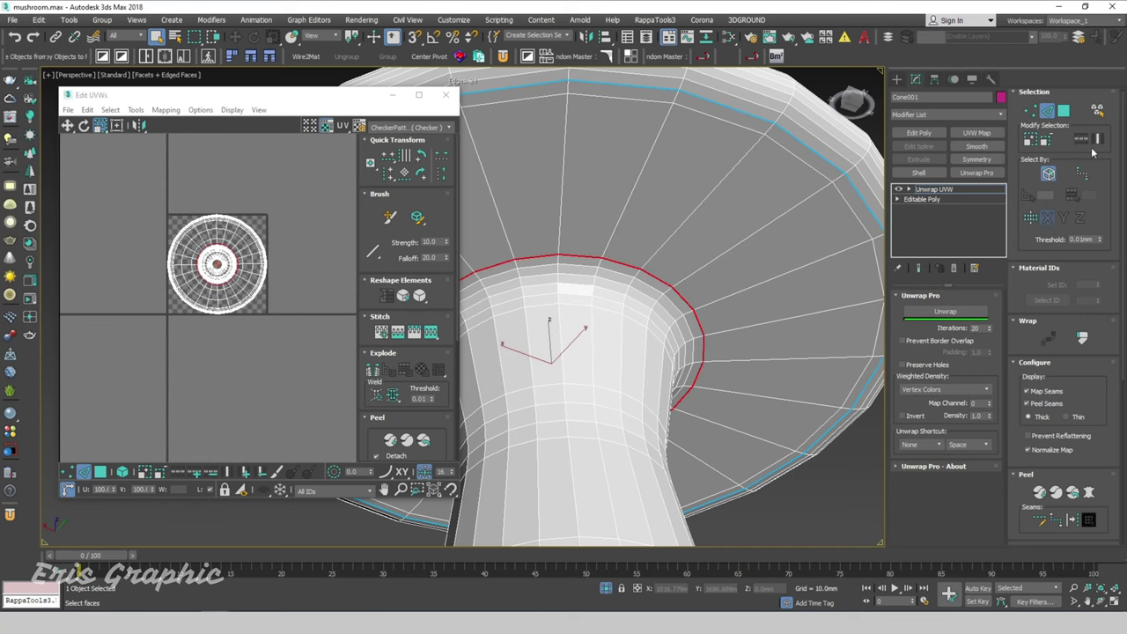
- Select the stem-bottom edge loop and convert it to seams
scroll(1106, 481, "down", 4)
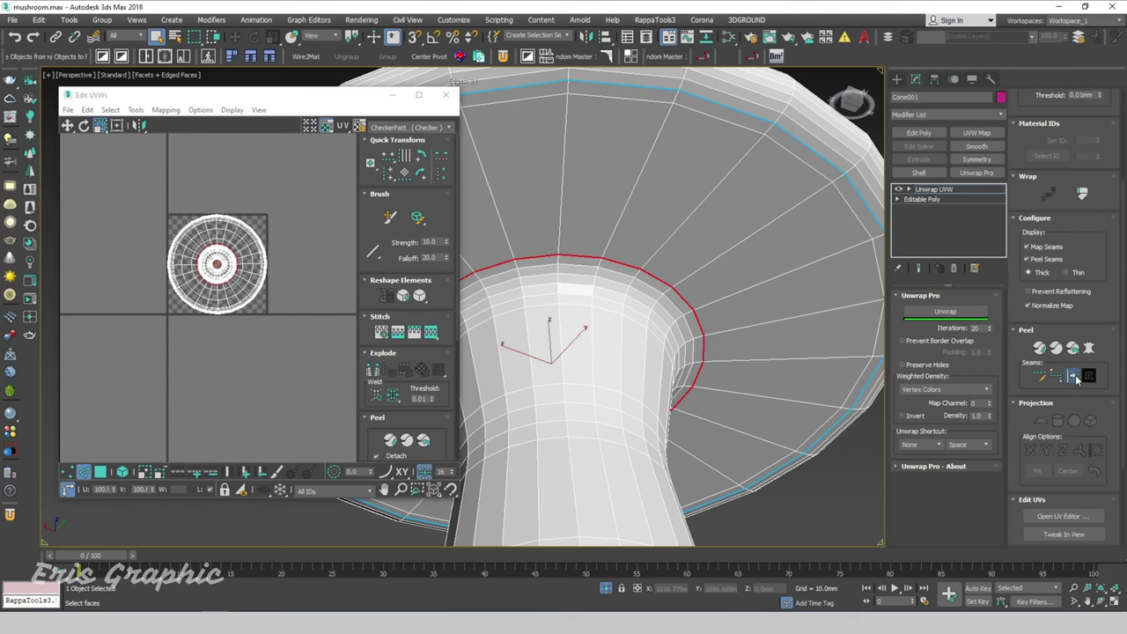
key("z")
scroll(665, 401, "up", 5)
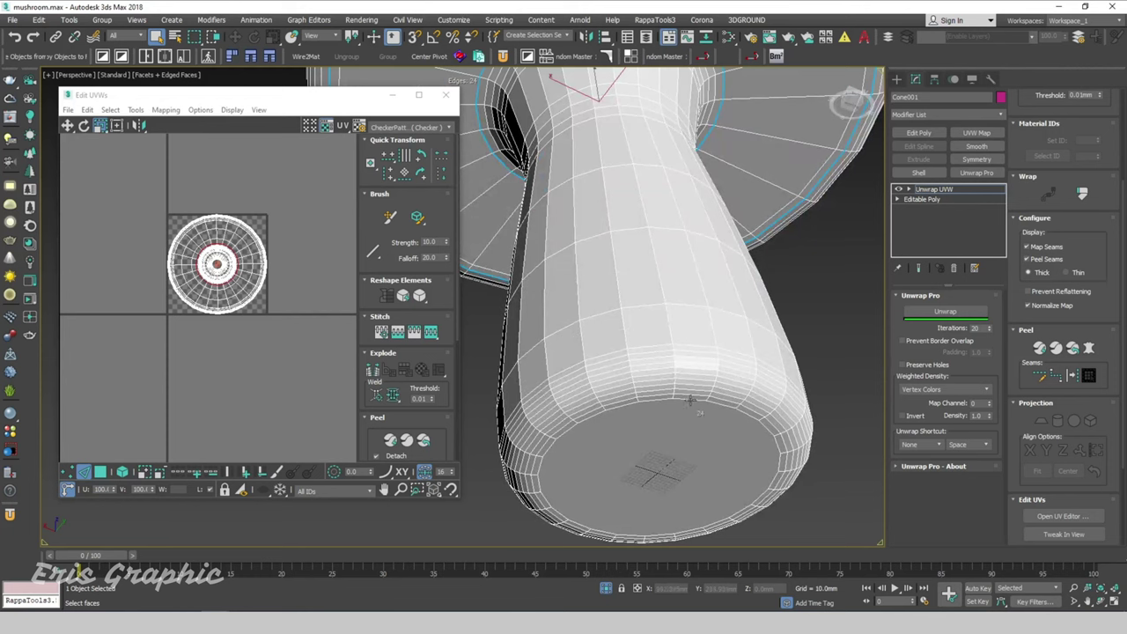
scroll(690, 401, "up", 3)
double_click(695, 394)
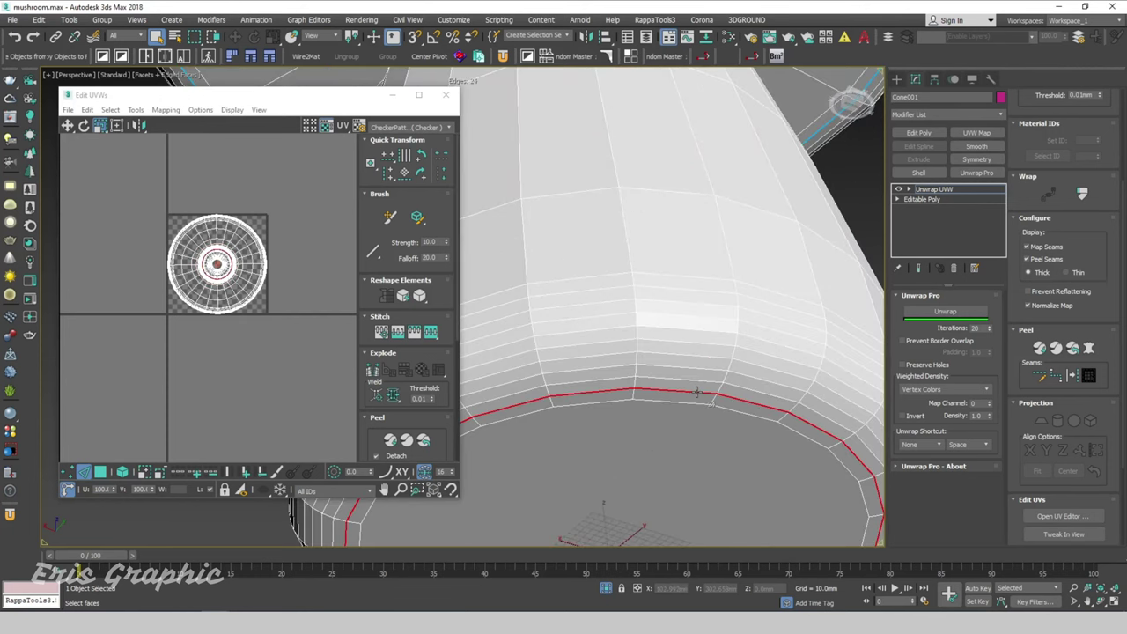
left_click(1071, 374)
- Convert a vertical stem edge to a seam
scroll(710, 372, "down", 5)
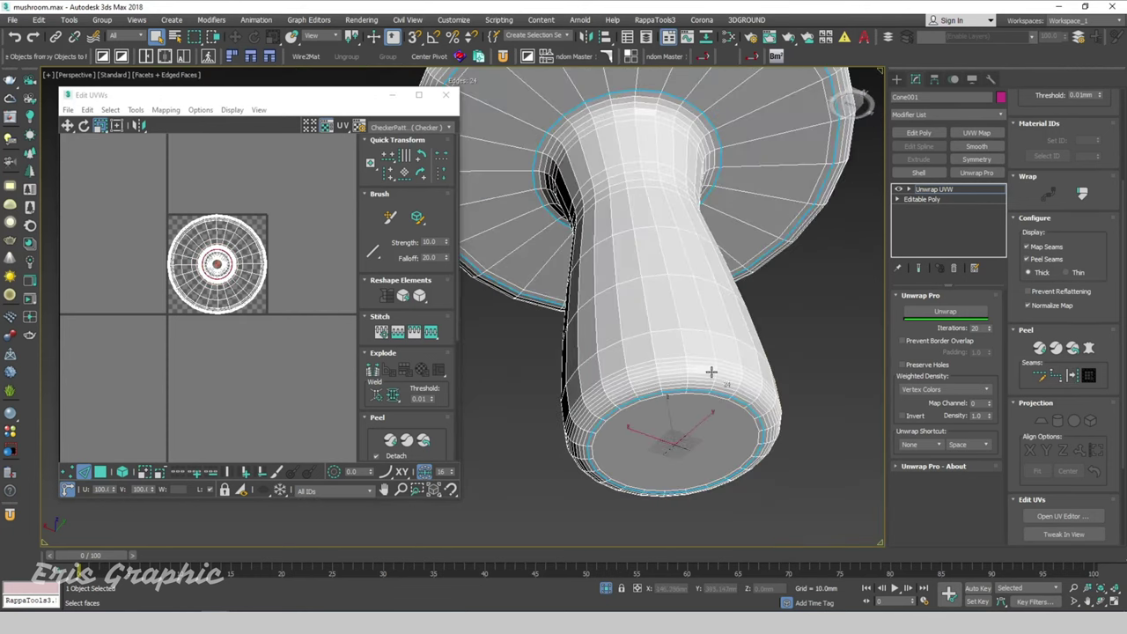
scroll(710, 371, "down", 3)
left_click(696, 328)
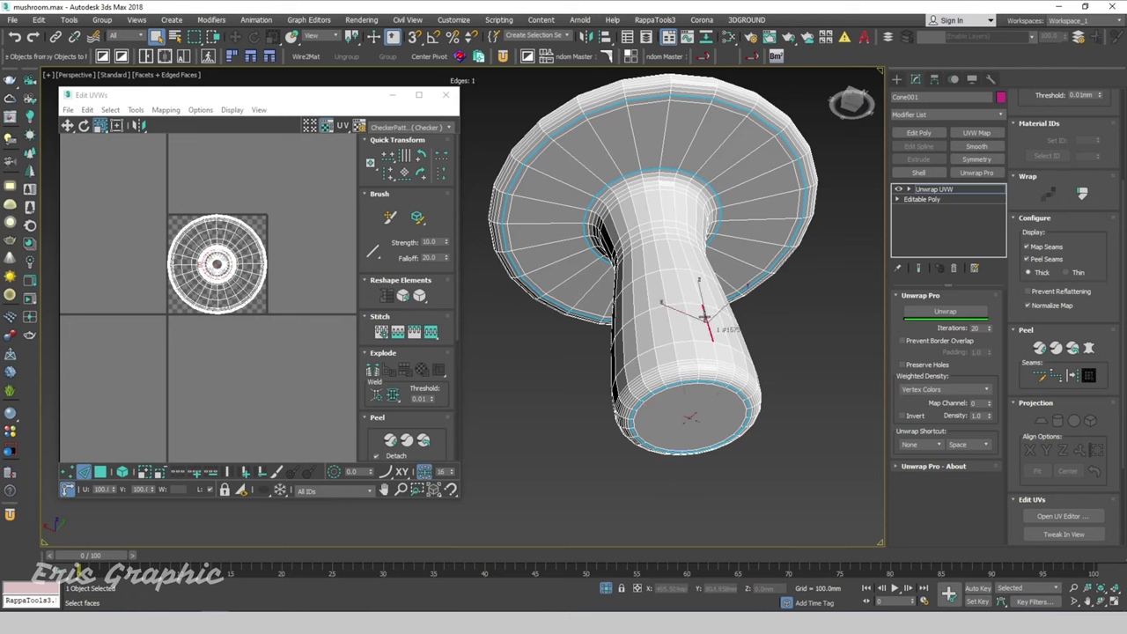
middle_click_drag(724, 348, 736, 336, "alt")
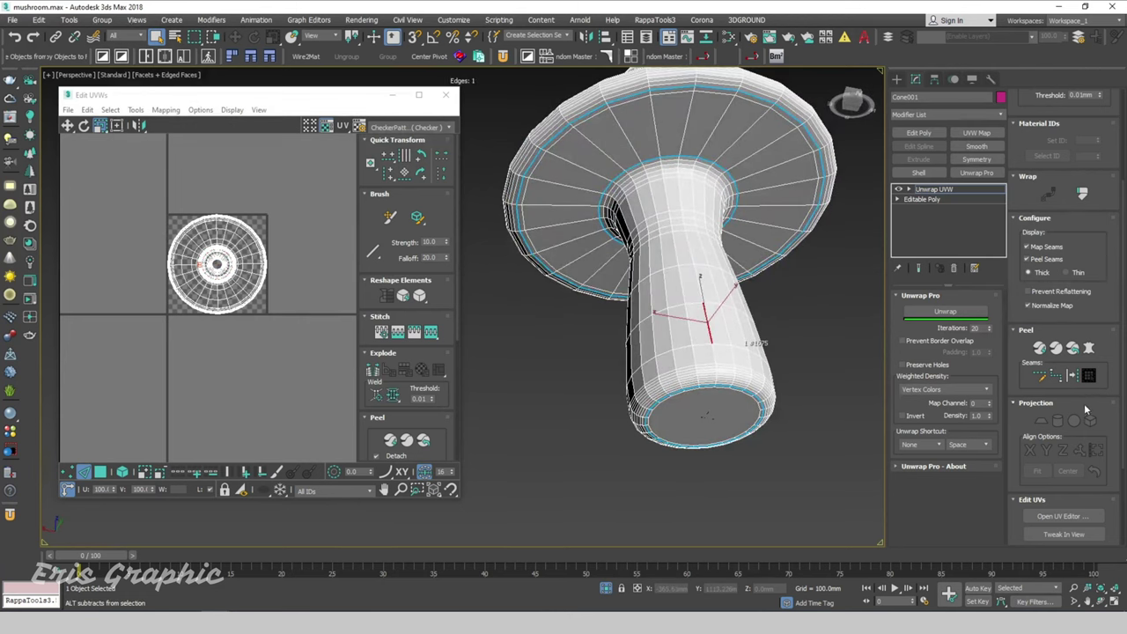
left_click(1072, 376)
- Loop-select a vertical edge line along the mushroom and deselect the top cap edges
left_click_drag(1105, 193, 1113, 385)
left_click(1086, 147)
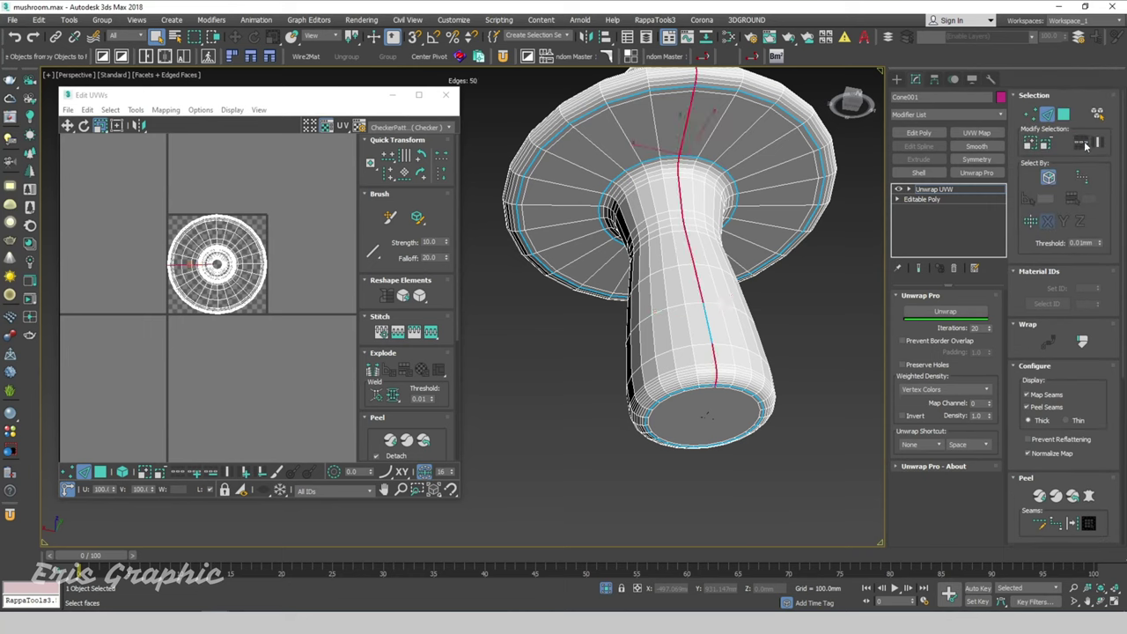
mouse_move(836, 282)
middle_mouse_down("alt")
mouse_move(766, 287)
mouse_move(775, 293)
mouse_move(780, 269)
middle_mouse_up("alt")
scroll(767, 287, "down", 3)
scroll(780, 269, "up", 5)
middle_click_drag(715, 211, 717, 239, "alt")
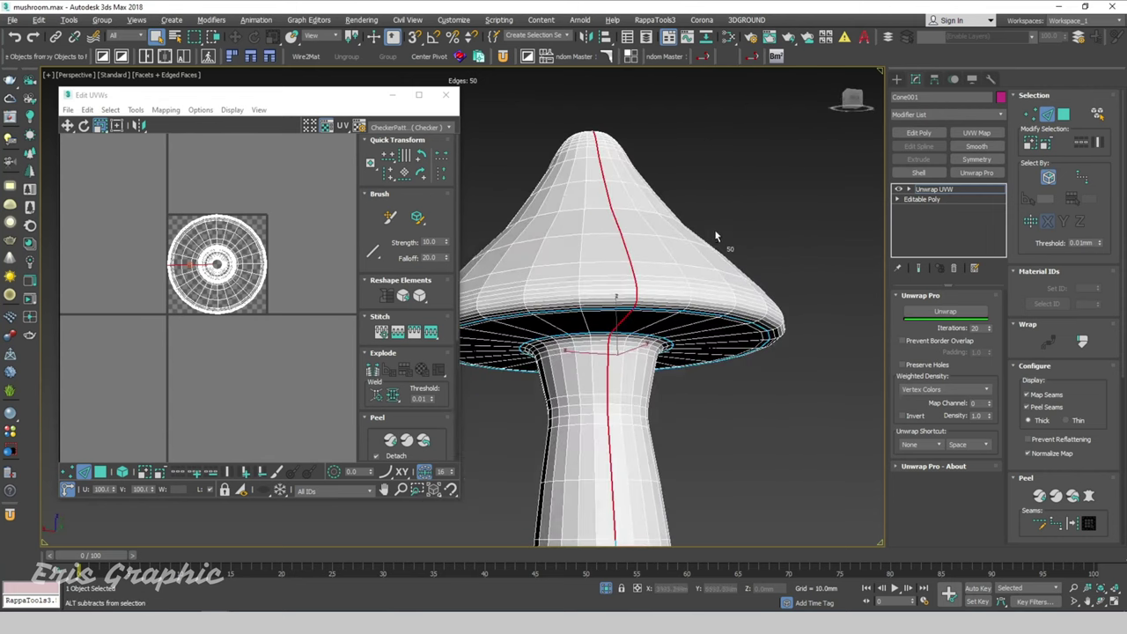
scroll(621, 185, "up", 4)
left_click_drag(569, 156, 695, 334, "alt")
- Deselect the underside cap edges so the 23-edge seam covers only the stem
scroll(654, 218, "down", 4)
middle_click_drag(654, 218, 656, 203, "alt")
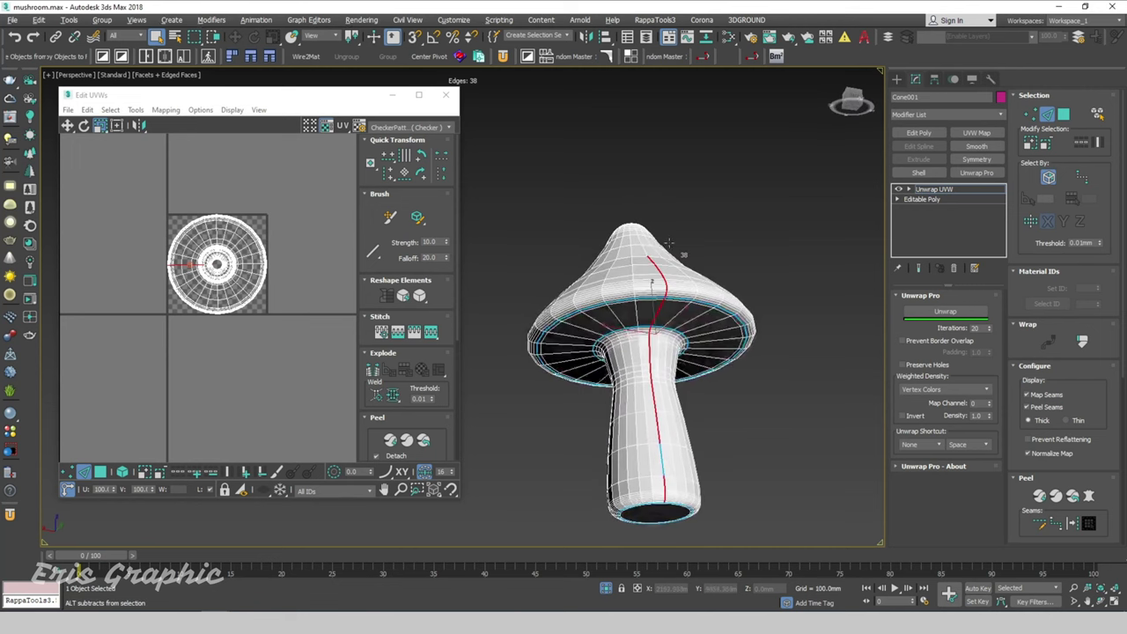
left_click_drag(618, 233, 690, 299, "alt")
scroll(652, 281, "up", 3)
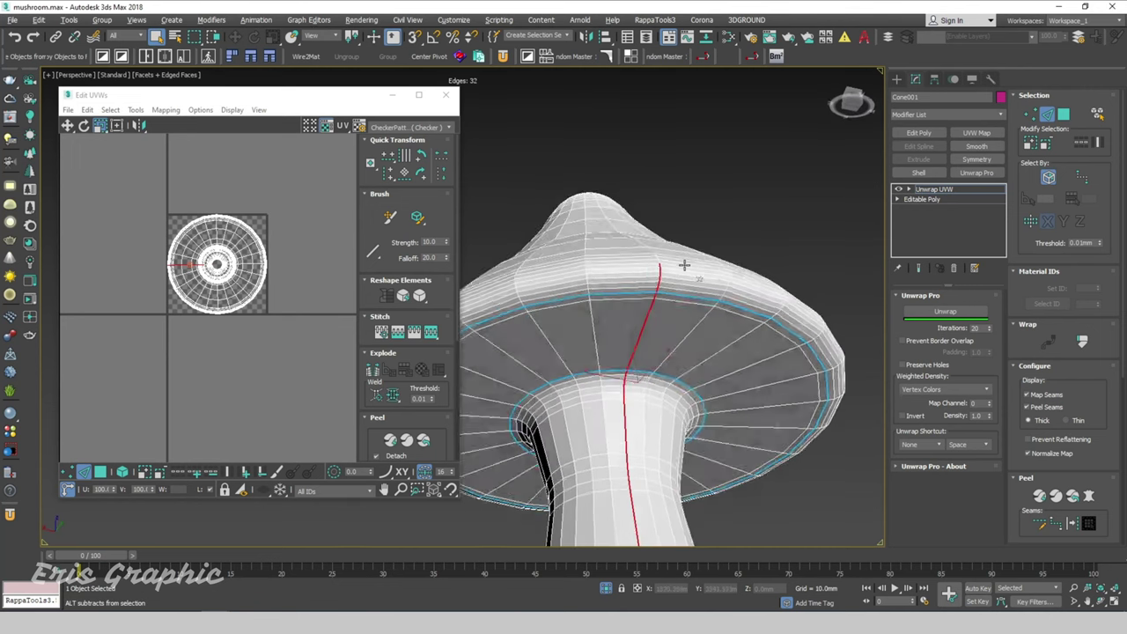
scroll(682, 262, "up", 3)
mouse_move(583, 195)
left_mouse_down("alt")
mouse_move(641, 281)
mouse_move(662, 188)
left_mouse_up("alt")
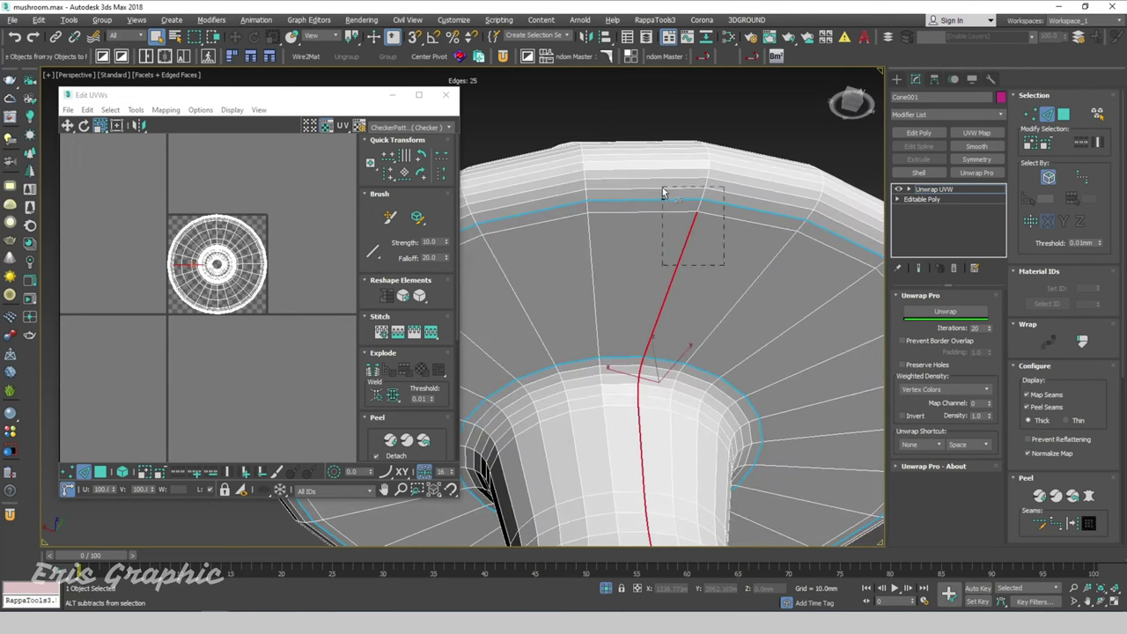
scroll(650, 318, "down", 5)
scroll(650, 318, "down", 2)
mouse_move(649, 318)
middle_mouse_down("alt")
mouse_move(627, 264)
mouse_move(547, 159)
middle_mouse_up("alt")
scroll(627, 264, "up", 6)
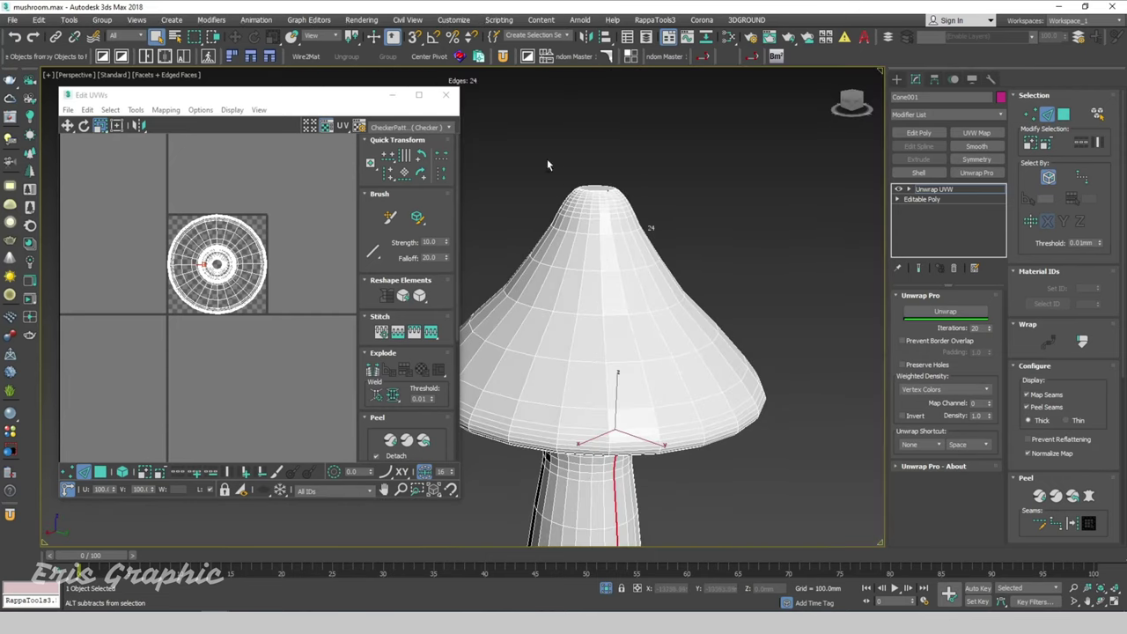
mouse_move(649, 206)
middle_mouse_down("alt")
mouse_move(663, 233)
mouse_move(668, 194)
middle_mouse_up("alt")
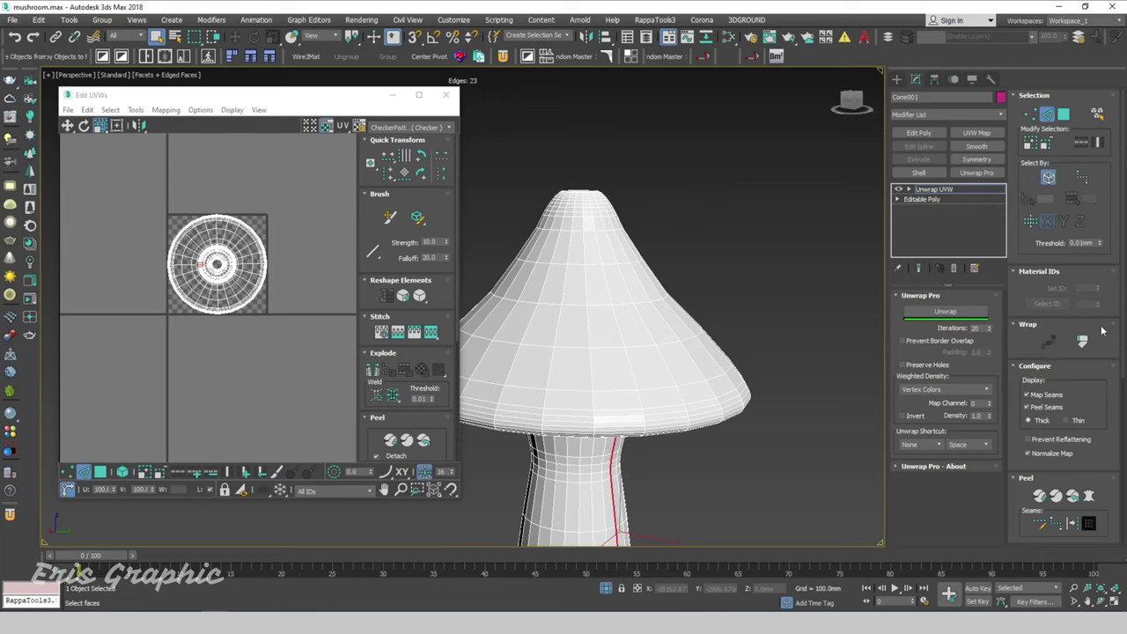
left_click_drag(1111, 364, 1119, 141)
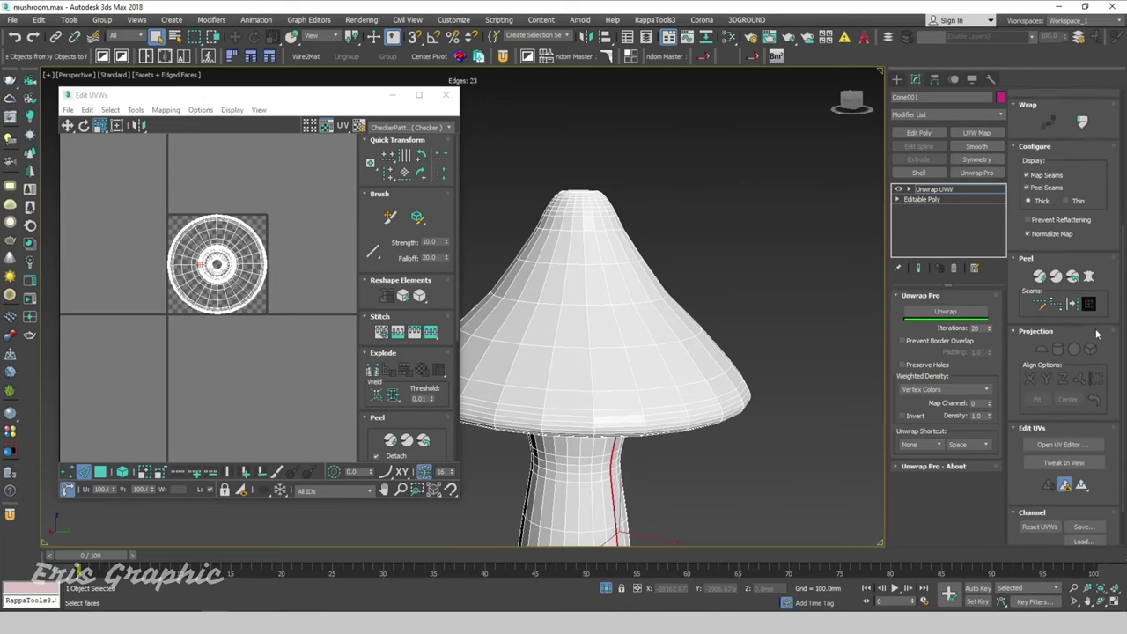
scroll(757, 297, "down", 2)
mouse_move(758, 298)
middle_mouse_down("alt")
mouse_move(803, 277)
mouse_move(805, 301)
mouse_move(730, 345)
mouse_move(814, 391)
mouse_move(817, 352)
middle_mouse_up("alt")
scroll(808, 282, "down", 3)
scroll(755, 307, "up", 5)
- Unwrap the mushroom along its seams and maximize the Edit UVWs window
left_click(945, 311)
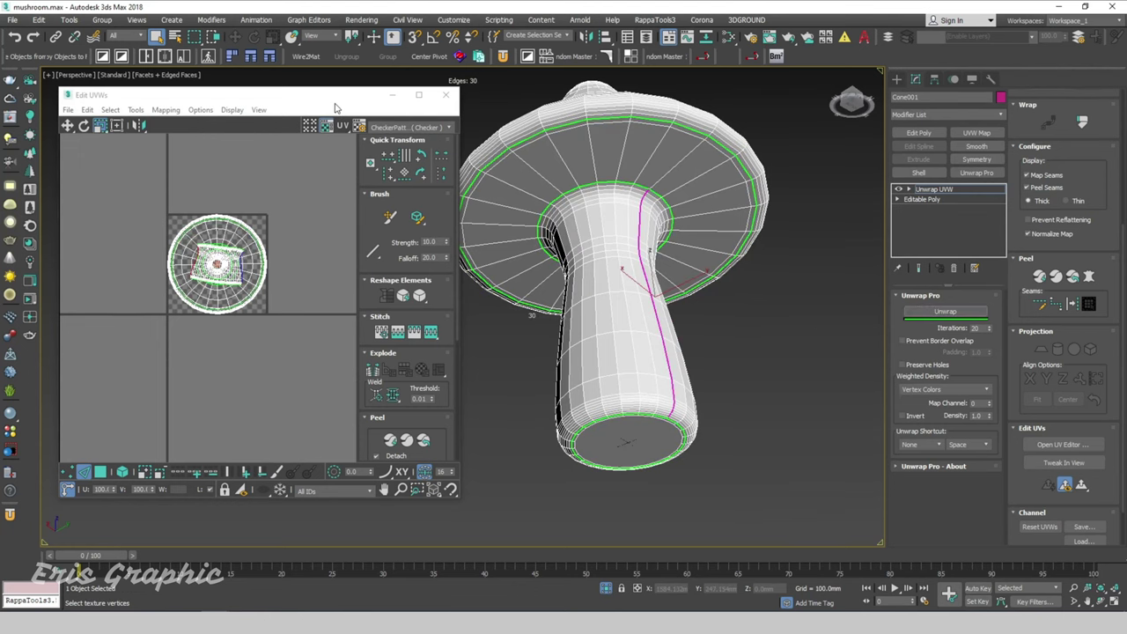
left_click(418, 94)
scroll(620, 244, "up", 4)
scroll(405, 224, "down", 1)
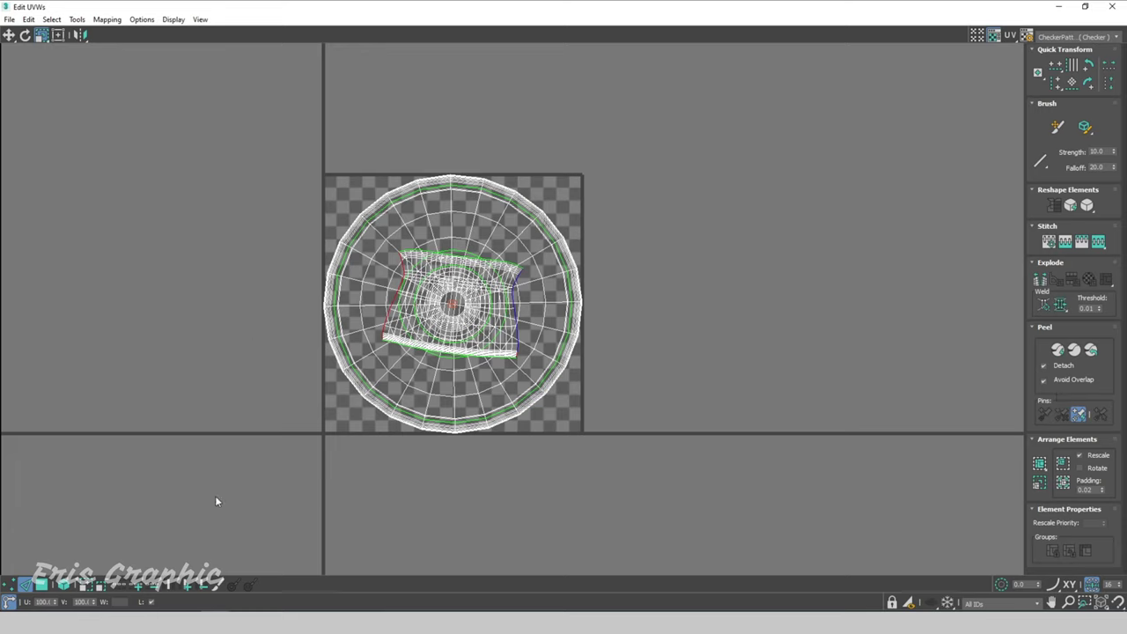
- Move the cap-top disc right, the underside ring upper left, and the stem below the square
key("ctrl+a")
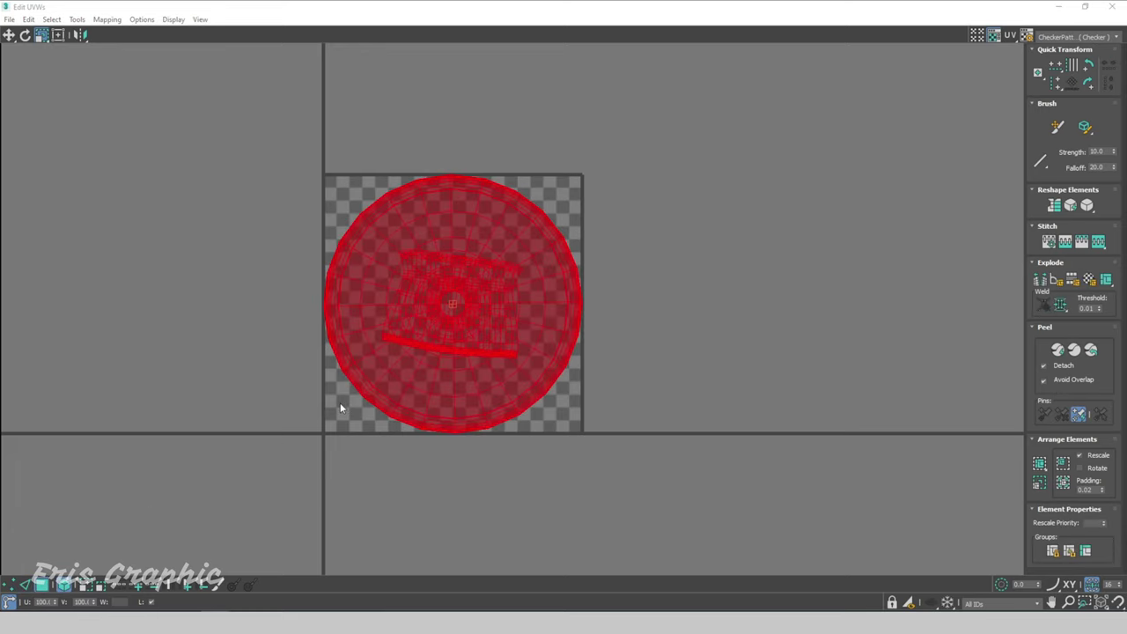
left_click(8, 34)
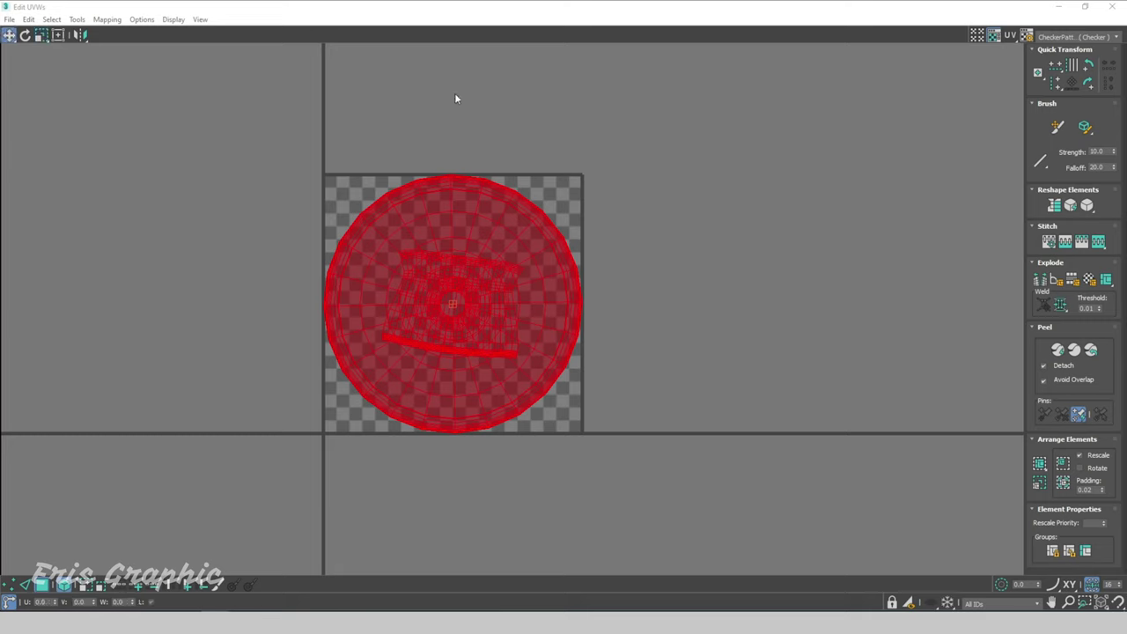
mouse_move(441, 186)
left_mouse_down()
mouse_move(654, 196)
mouse_move(764, 173)
left_mouse_up()
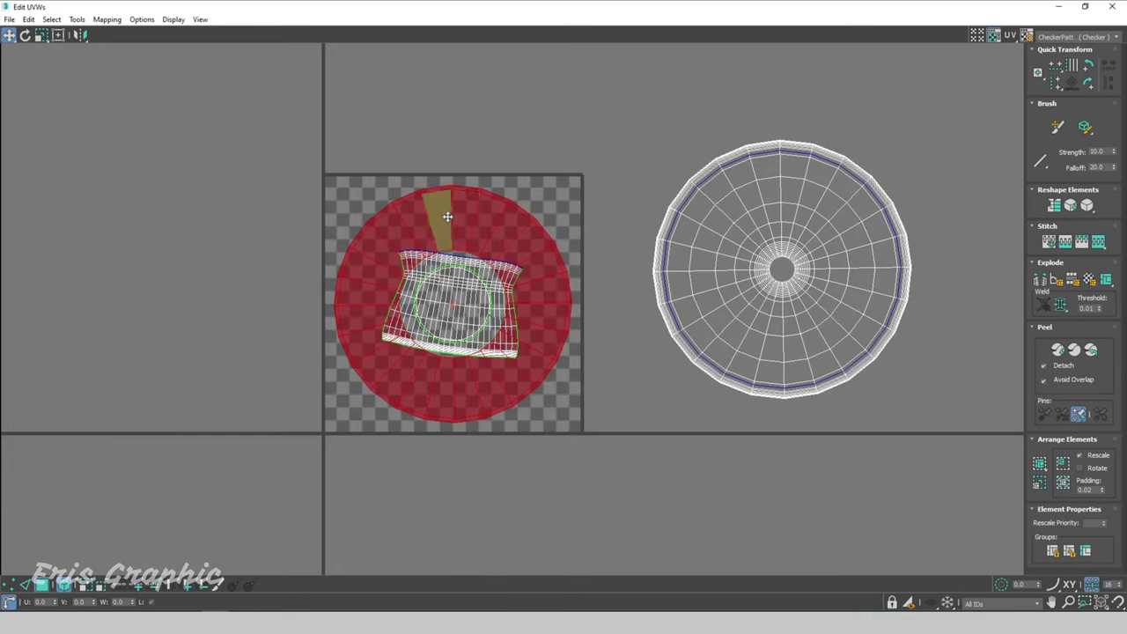
left_click_drag(503, 168, 241, 89)
left_click_drag(515, 282, 436, 431)
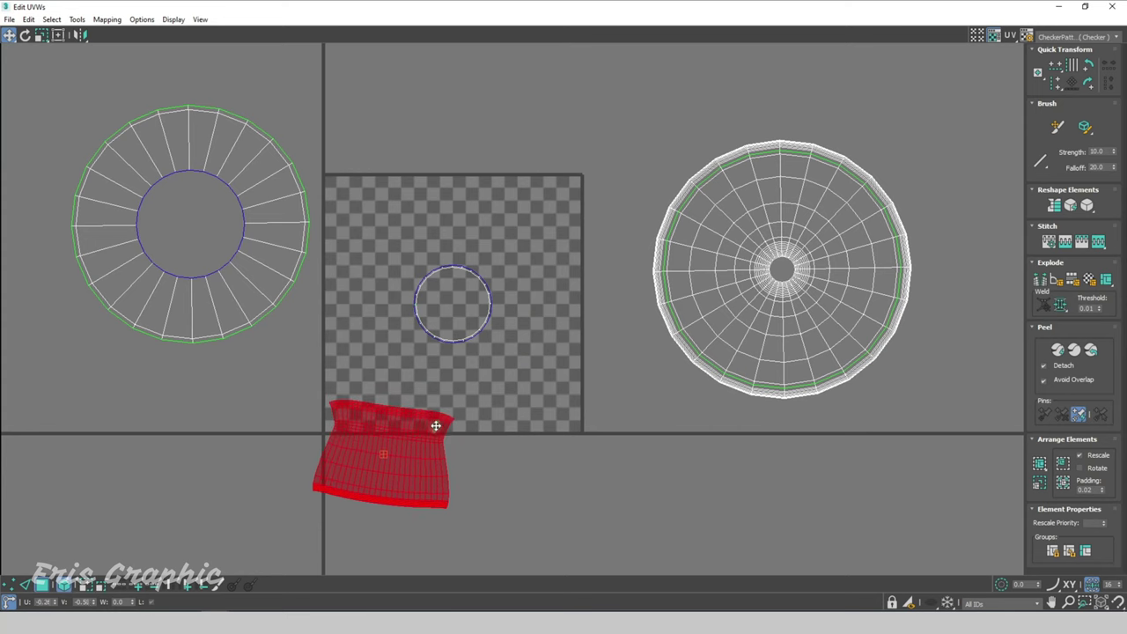
- Restore the editor window and rotate the stem shell so it sits level
left_click(1085, 6)
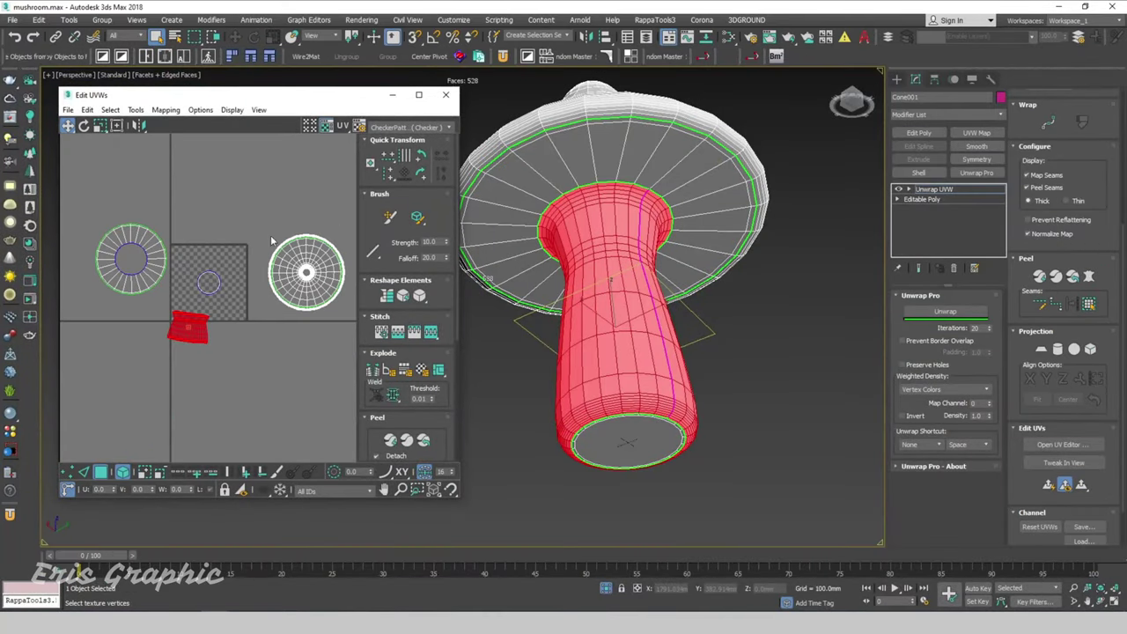
middle_click_drag(264, 229, 221, 209)
scroll(162, 315, "up", 3)
scroll(162, 315, "up", 2)
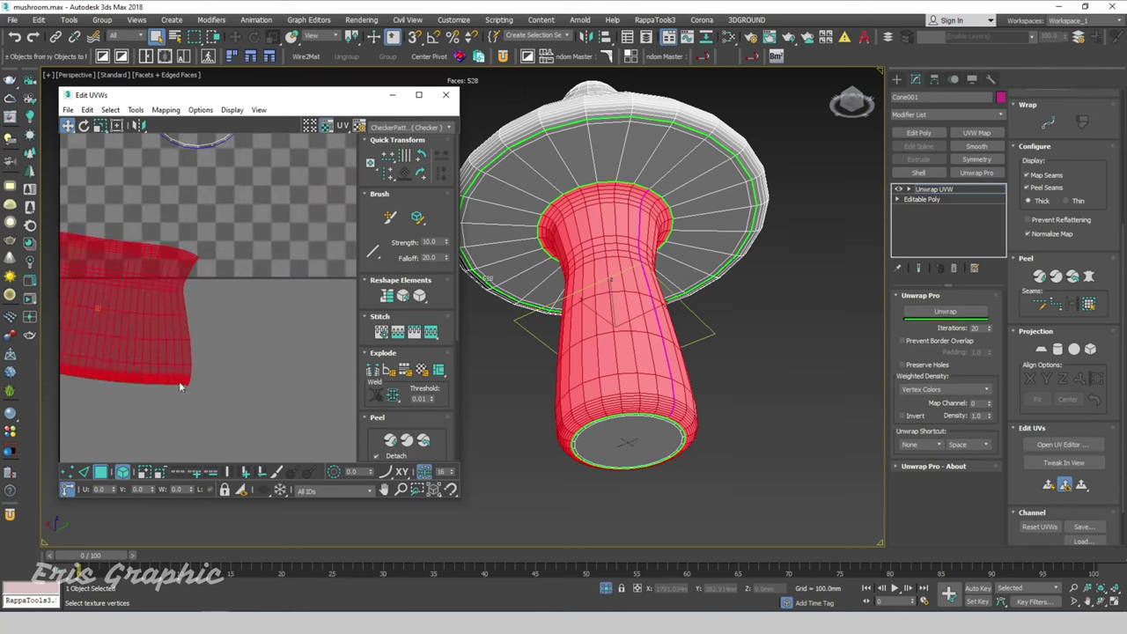
scroll(143, 325, "down", 1)
middle_click_drag(143, 325, 247, 345)
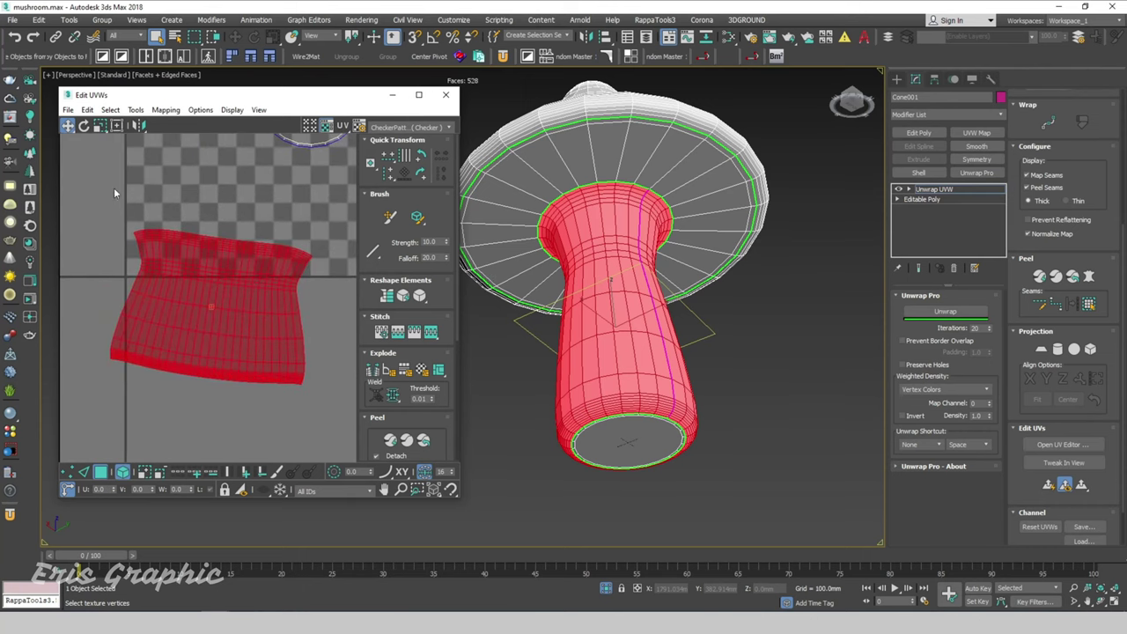
left_click(83, 125)
left_click_drag(303, 259, 316, 231)
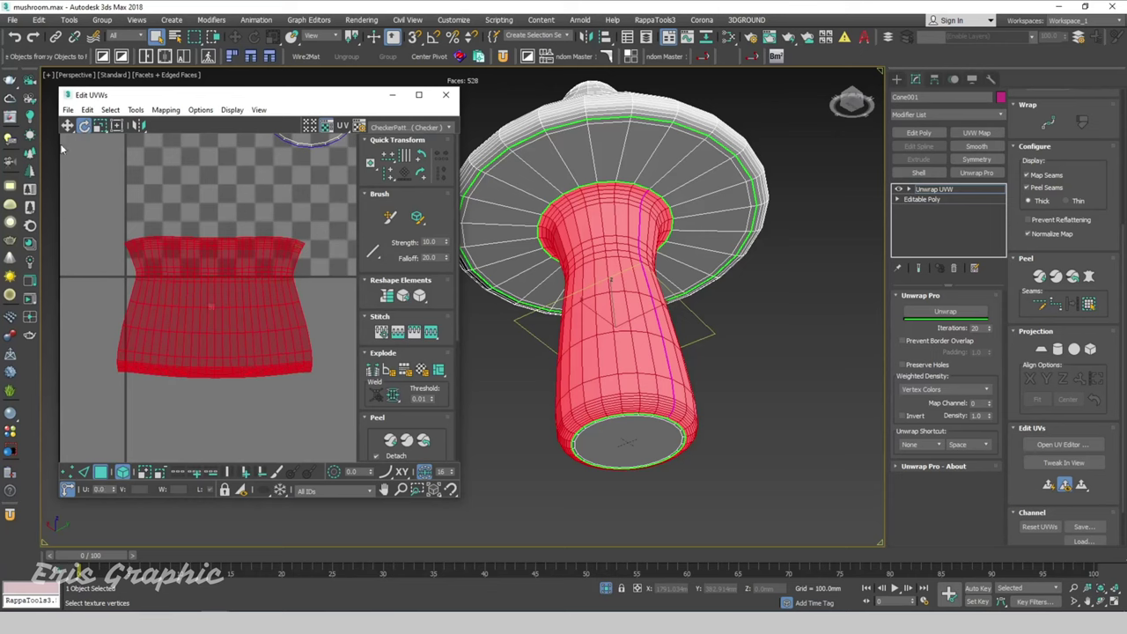
- Pack all shells inside the UV square with Arrange Elements Pack
scroll(264, 274, "down", 3)
middle_click_drag(264, 274, 246, 367)
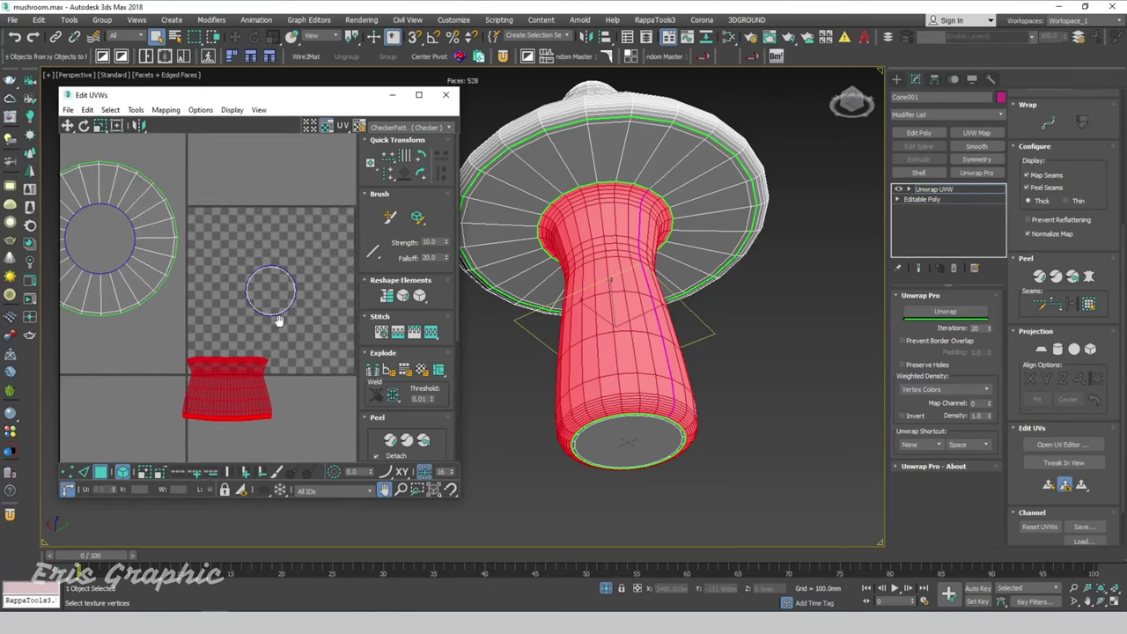
scroll(429, 430, "down", 5)
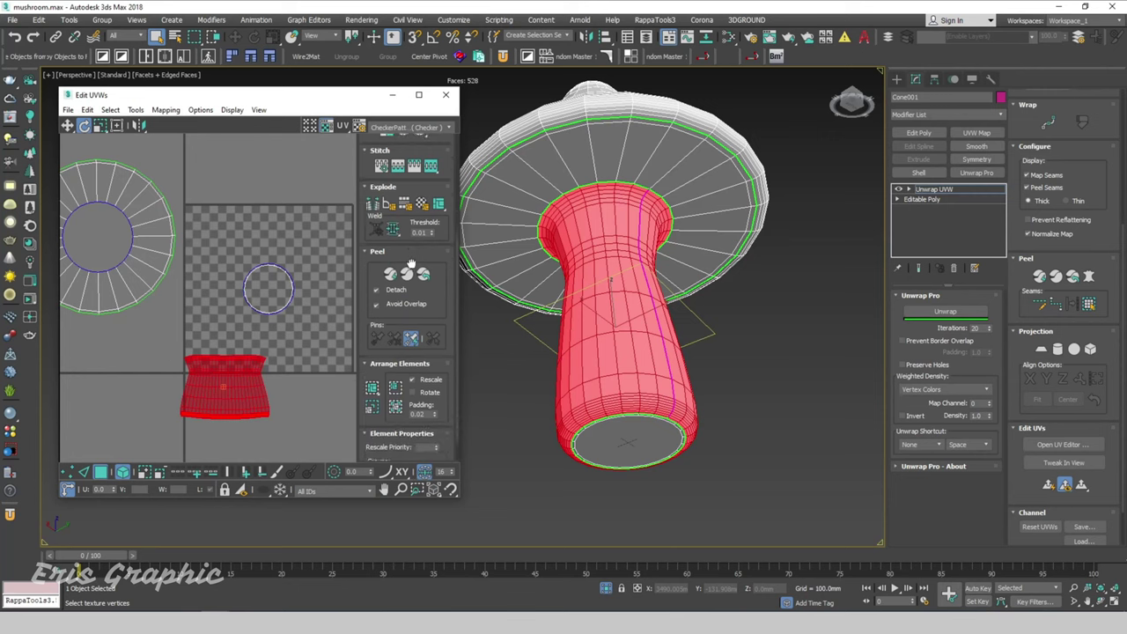
left_click(394, 397)
- Nudge the cap underside ring shell and frame the packed layout
left_click(305, 378)
scroll(285, 348, "up", 2)
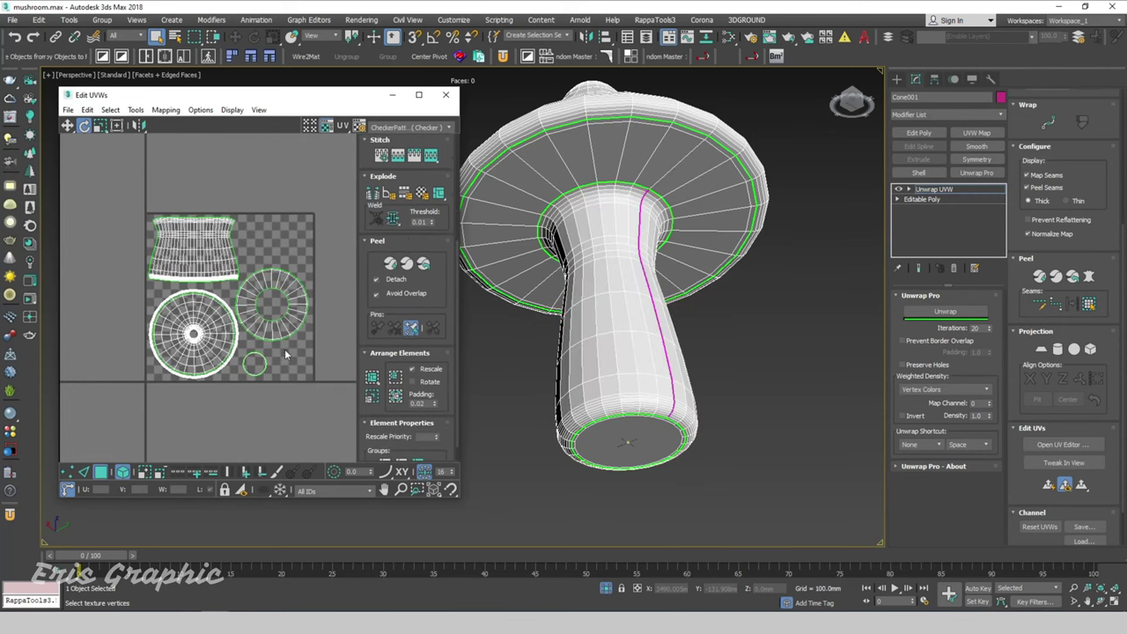
scroll(303, 355, "up", 2)
left_click(275, 298)
left_click_drag(276, 297, 305, 334)
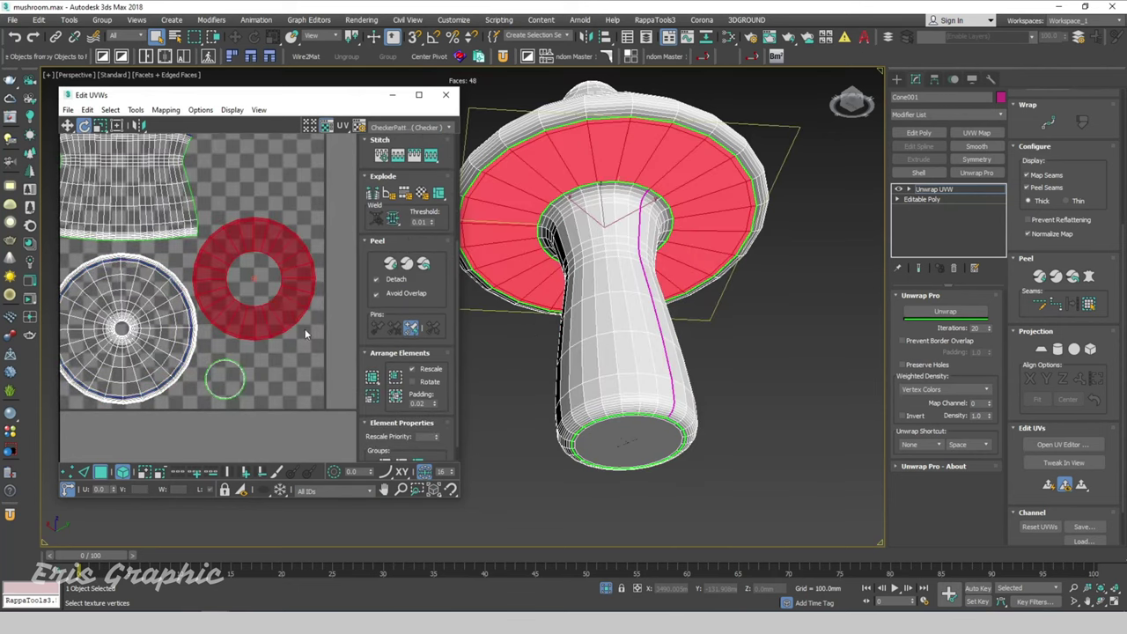
left_click(316, 446)
mouse_move(277, 200)
middle_mouse_down()
mouse_move(300, 231)
mouse_move(310, 223)
middle_mouse_up()
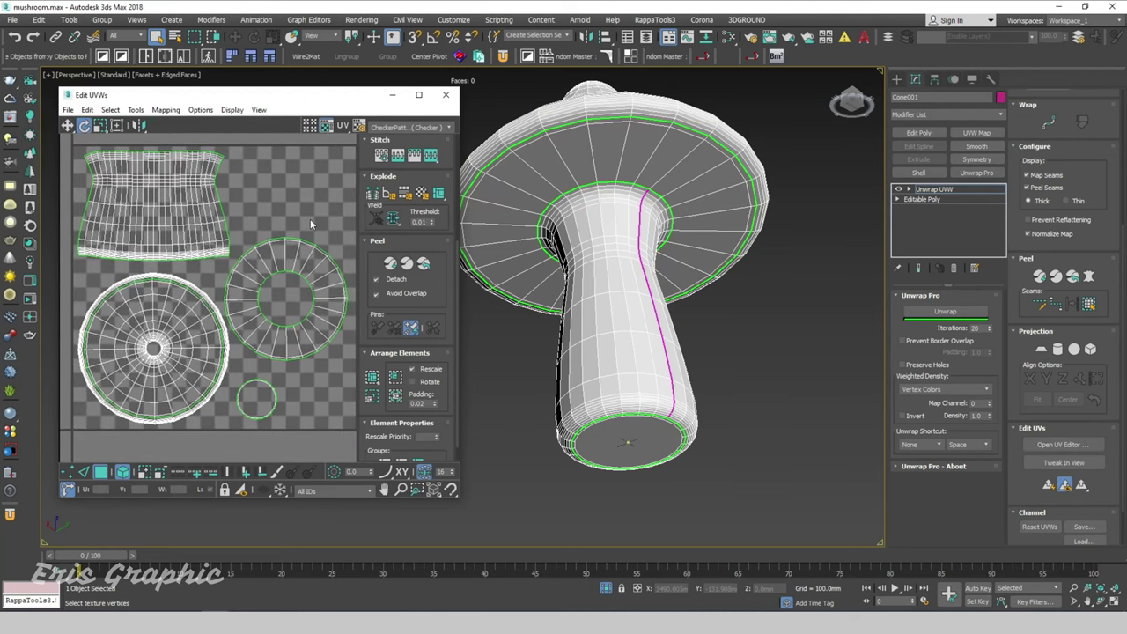
middle_click_drag(678, 282, 735, 305, "alt")
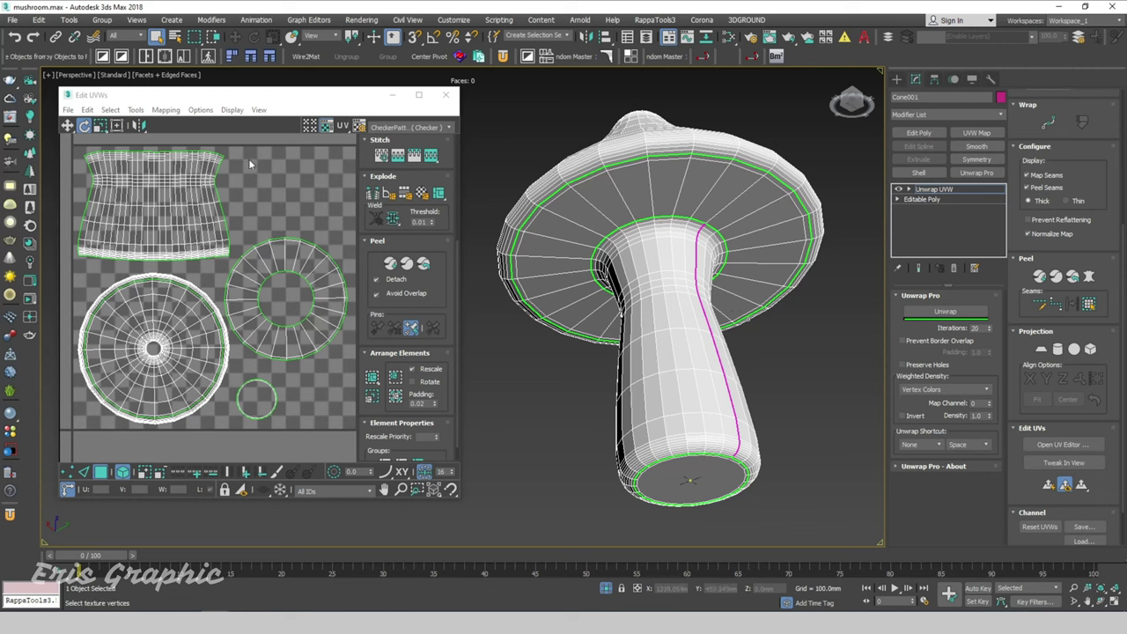
- Render a 1024×1024 UV template of the mushroom layout via Tools > Render UVW Template
left_click(274, 171)
left_click(135, 109)
left_click(137, 109)
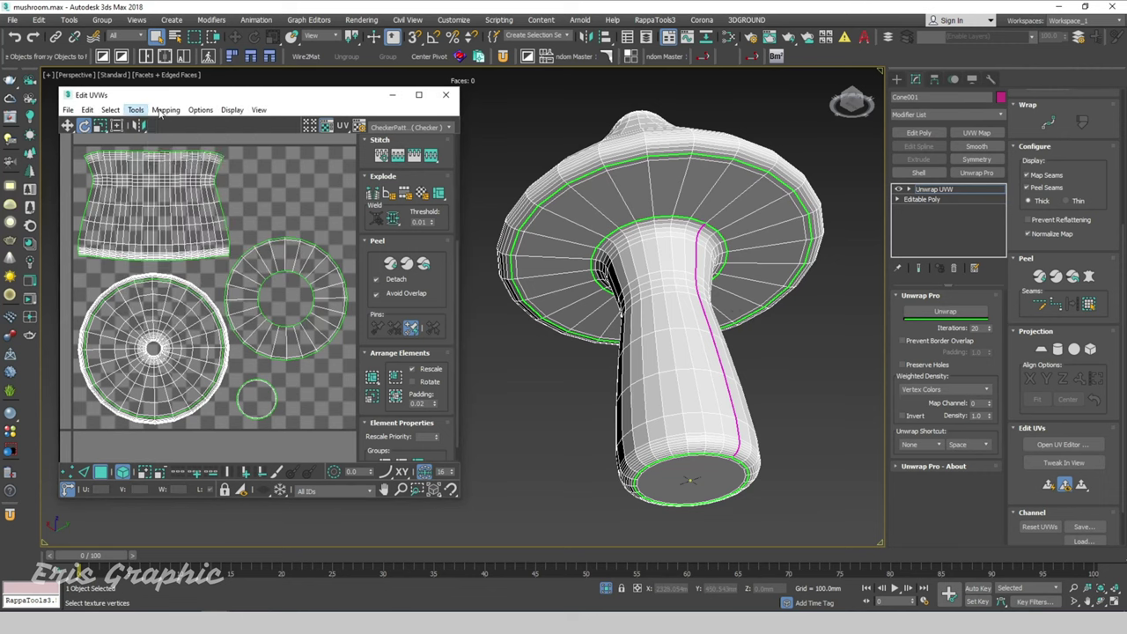
left_click(162, 110)
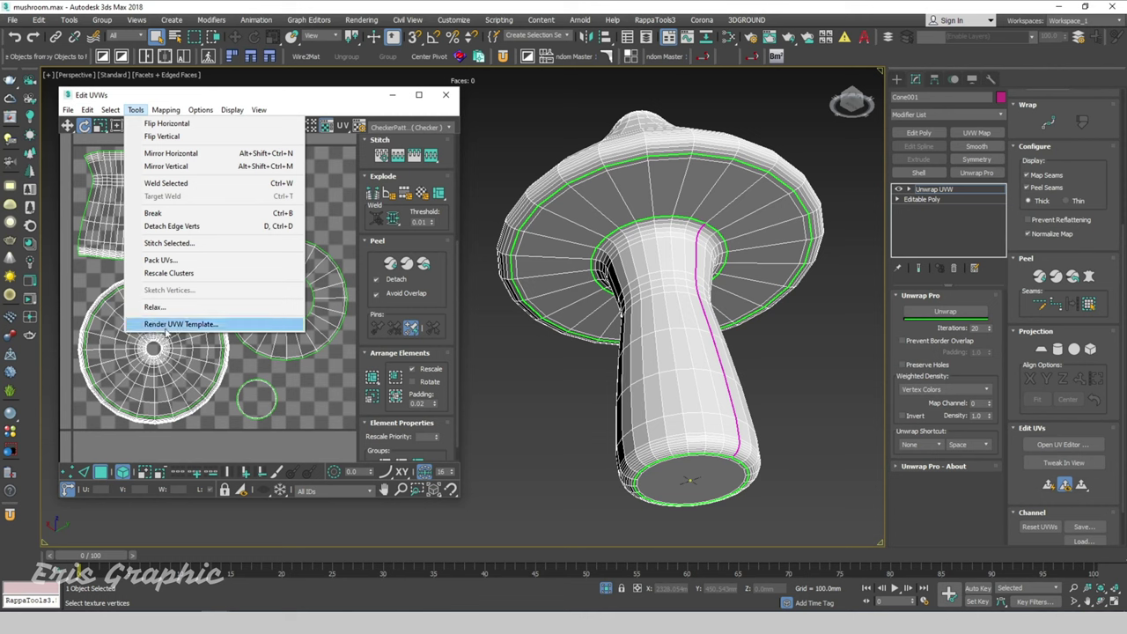
left_click(185, 325)
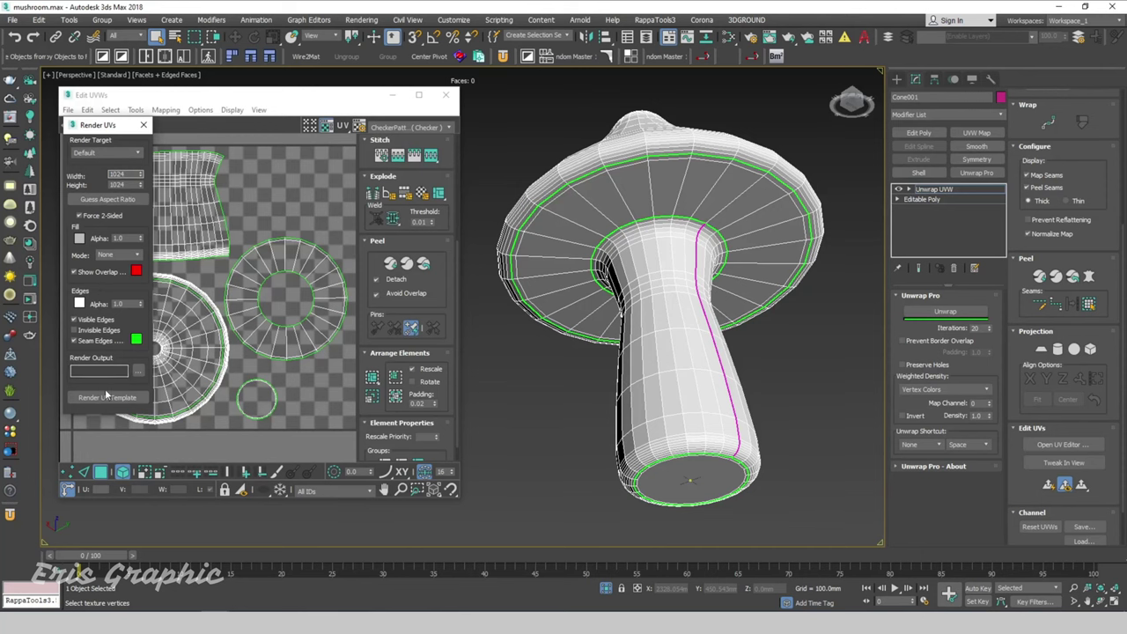
left_click(106, 397)
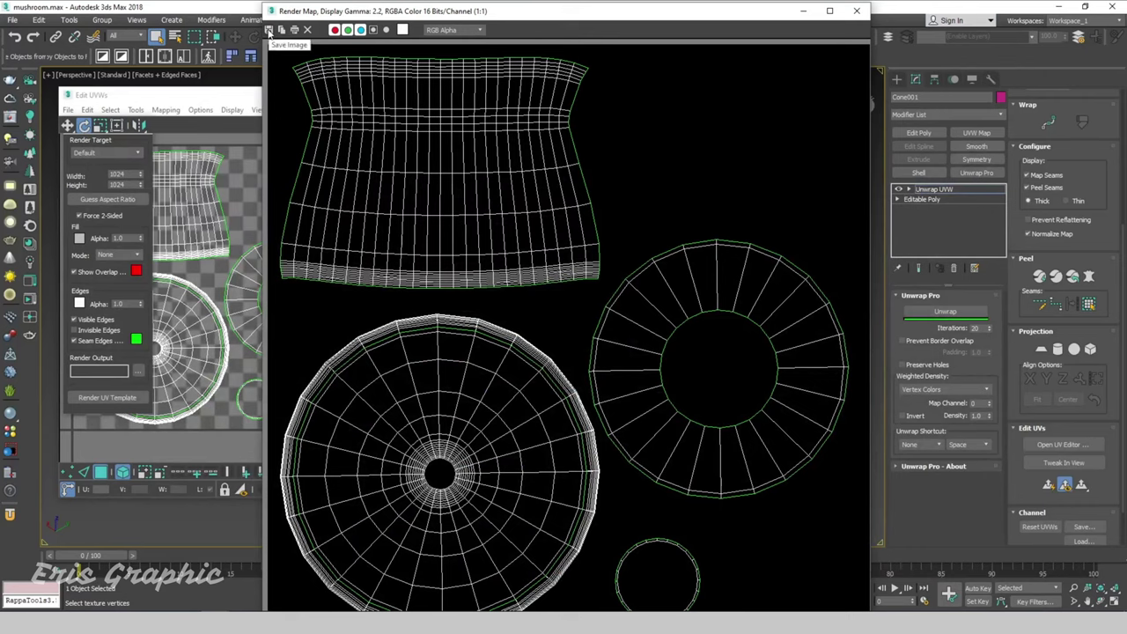
- Save the rendered template to the Desktop as UV.png, accepting the default PNG settings
left_click(269, 30)
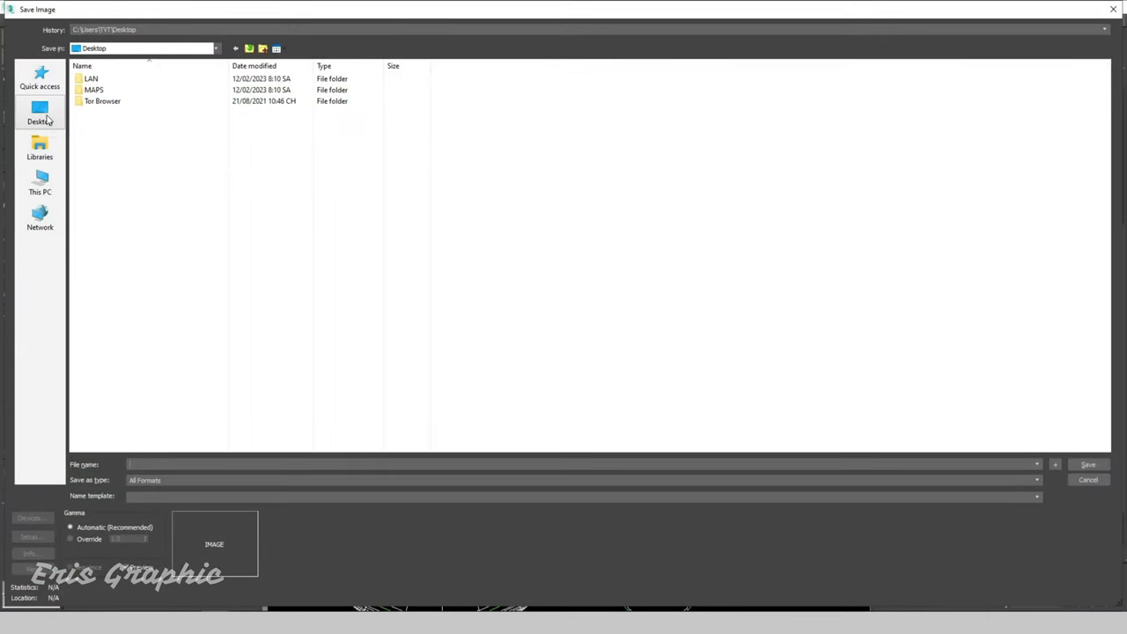
left_click(48, 120)
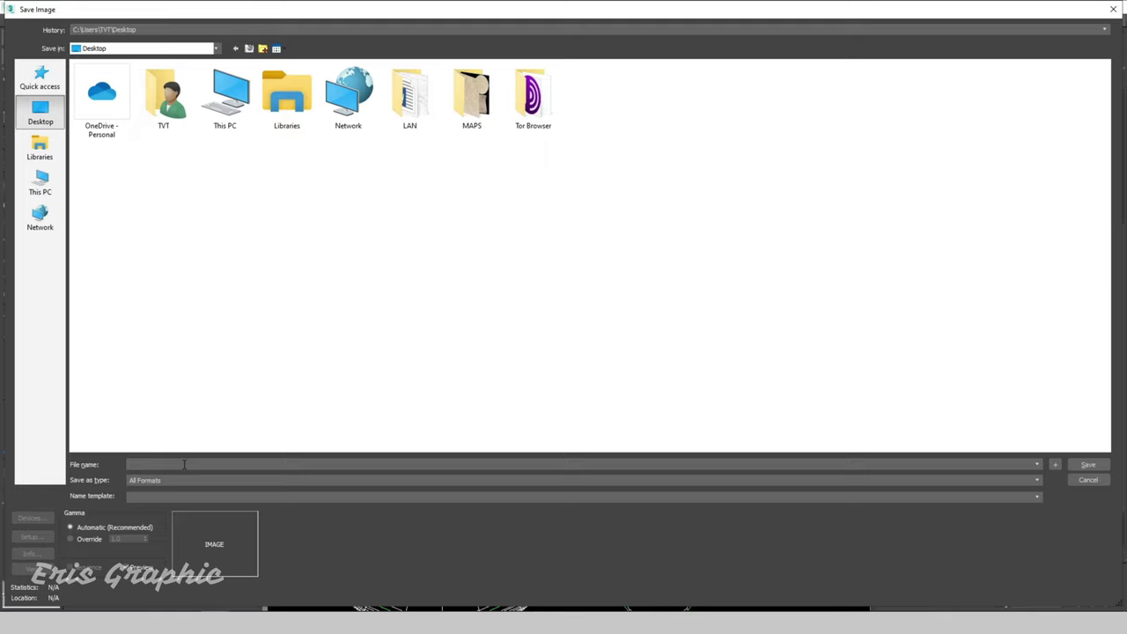
type("UV")
left_click(187, 482)
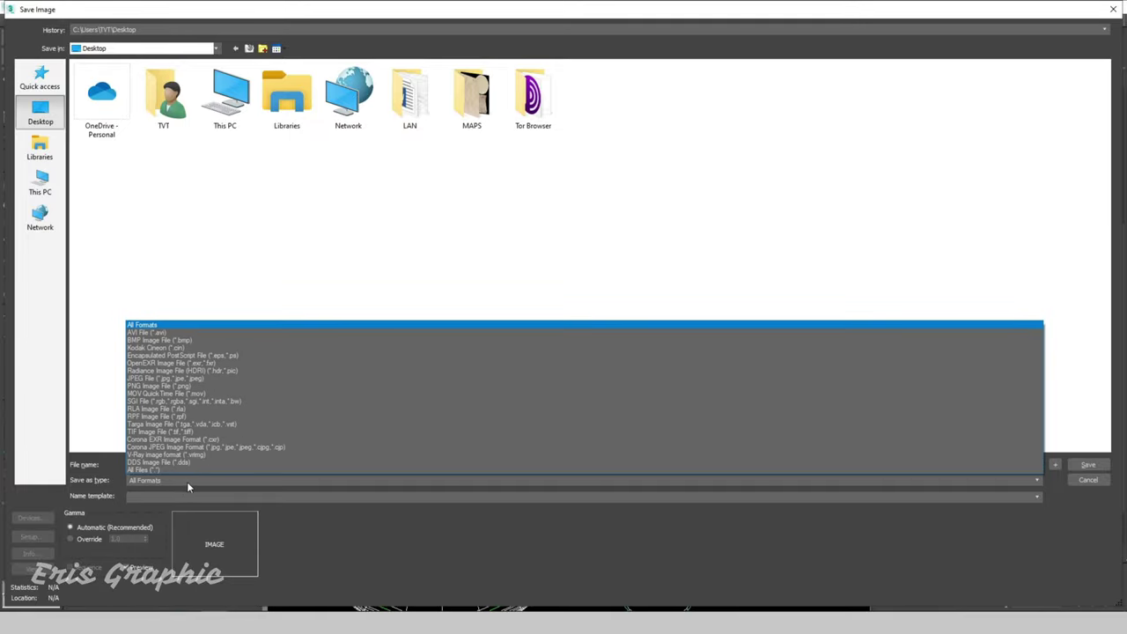
left_click(158, 387)
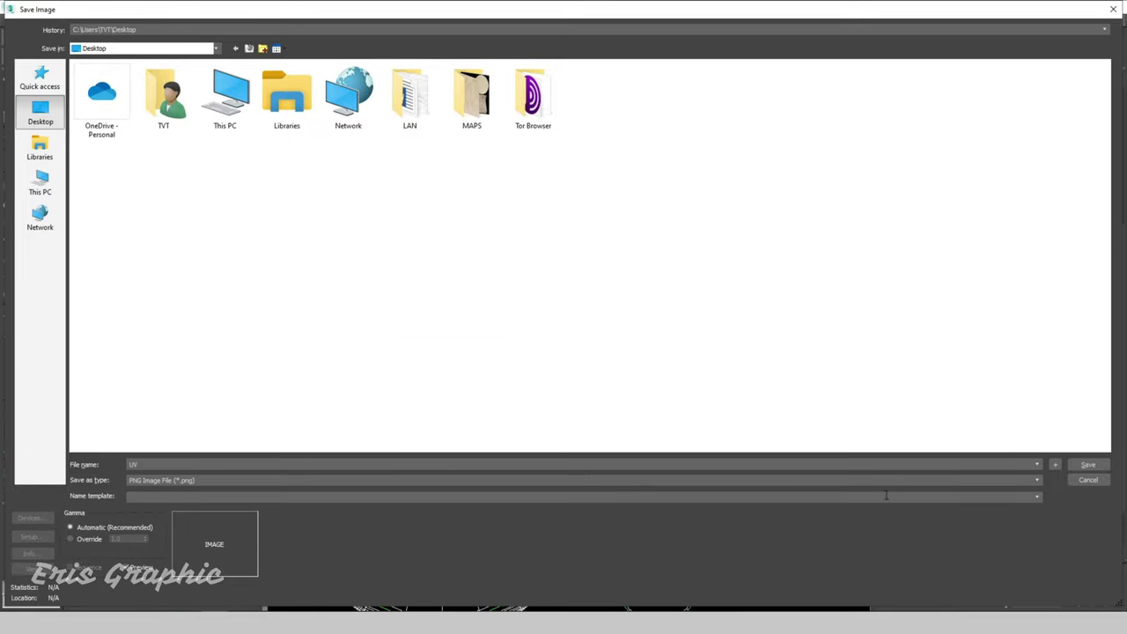
left_click(1088, 465)
left_click(88, 138)
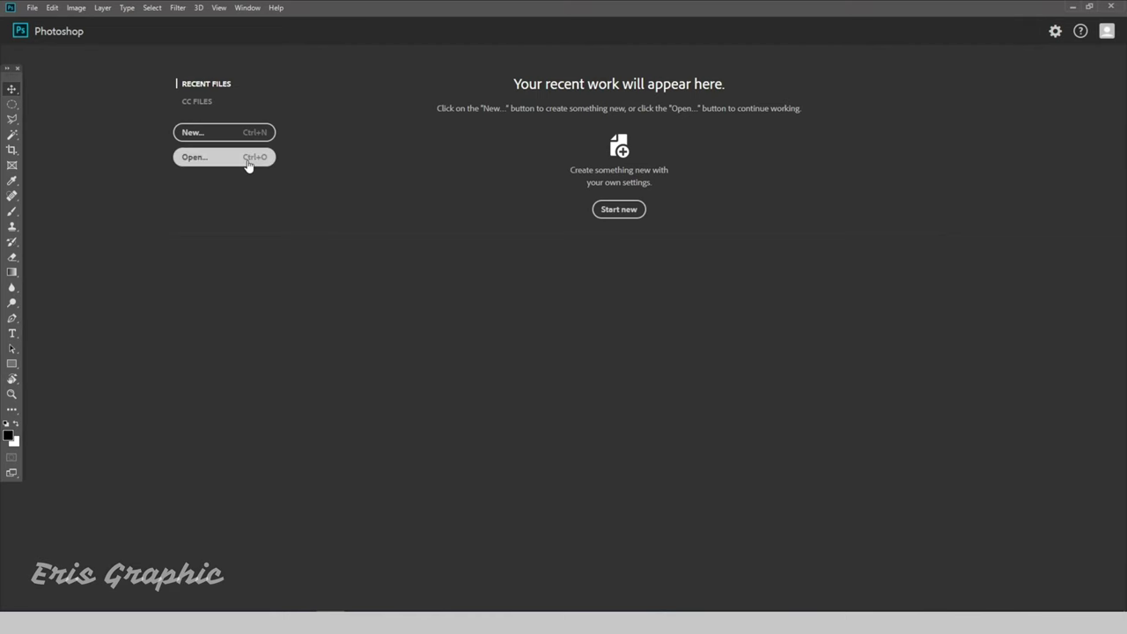
- Open UV.png from the MAPS folder in Photoshop
left_click(249, 159)
double_click(200, 97)
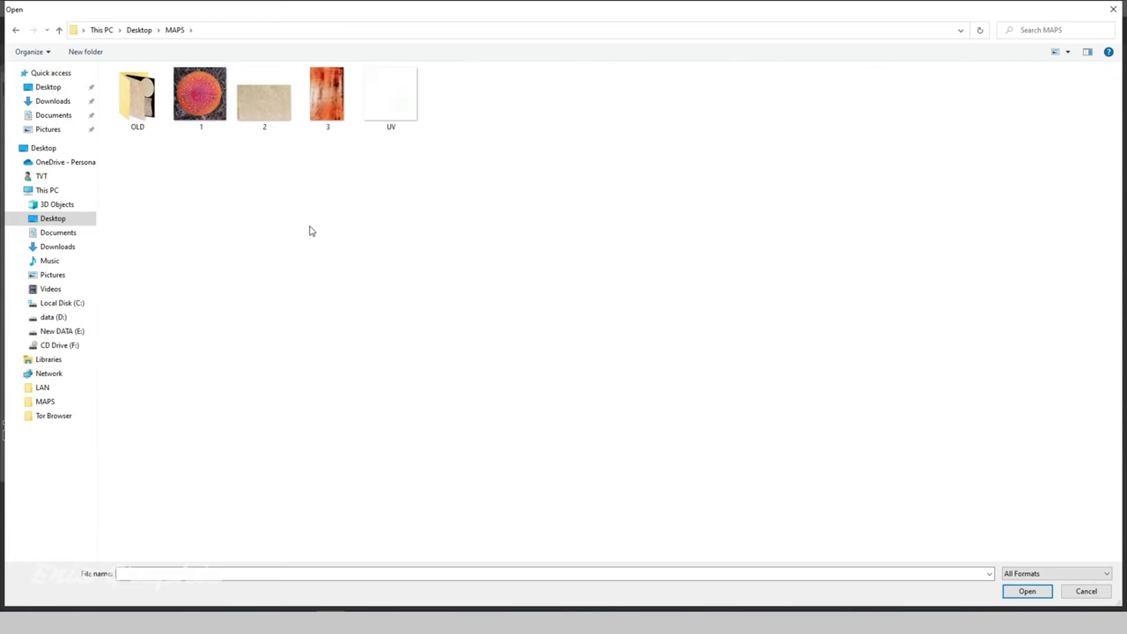
double_click(385, 99)
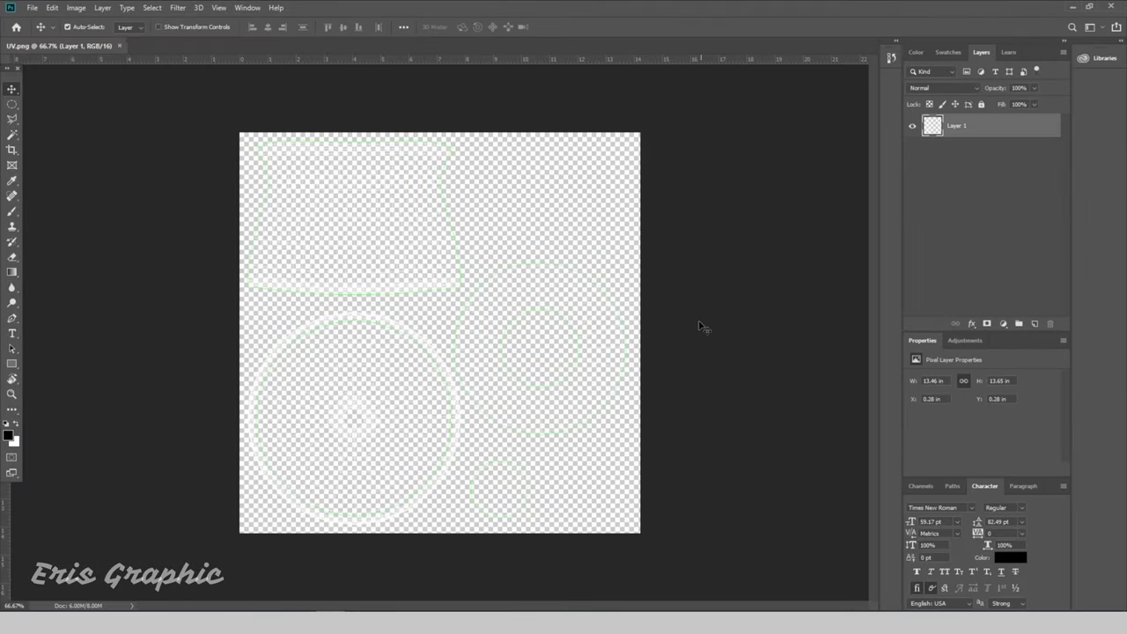
- Duplicate the wireframe layer, fill the copy solid black, and move it beneath the wireframe
left_click_drag(992, 137, 1035, 323)
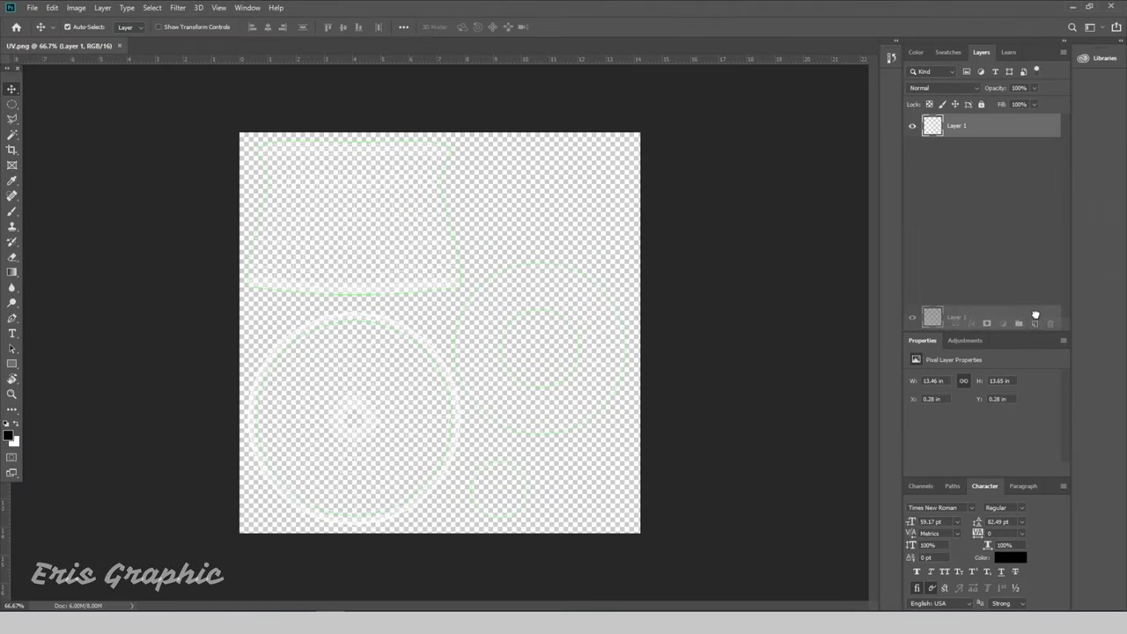
key("ctrl+BackSpace")
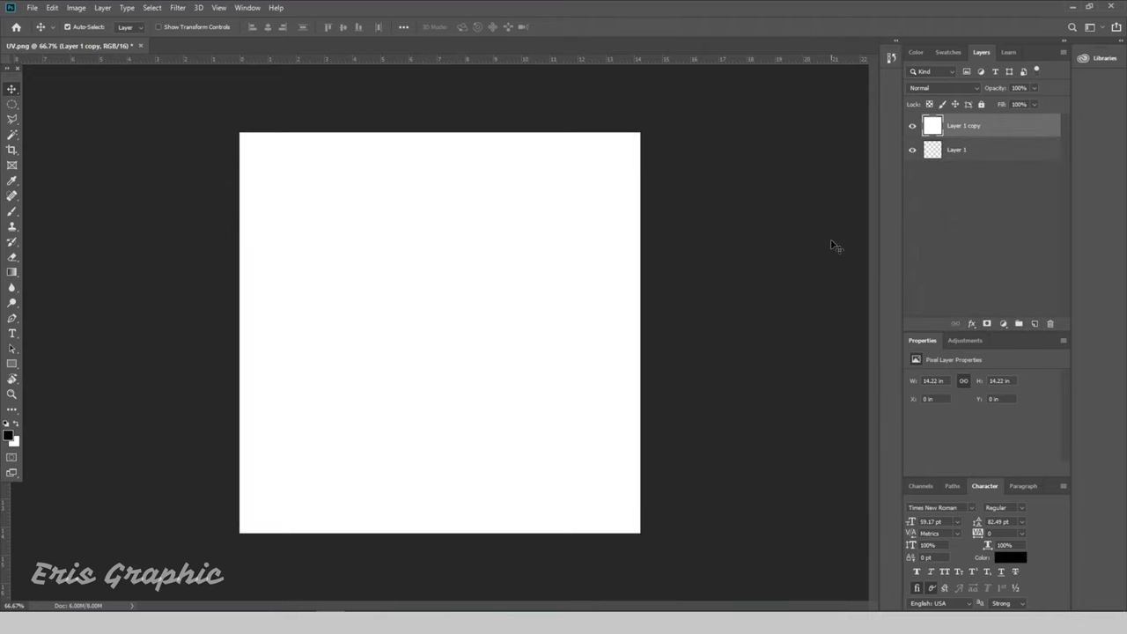
key("alt+BackSpace")
left_click_drag(964, 126, 973, 163)
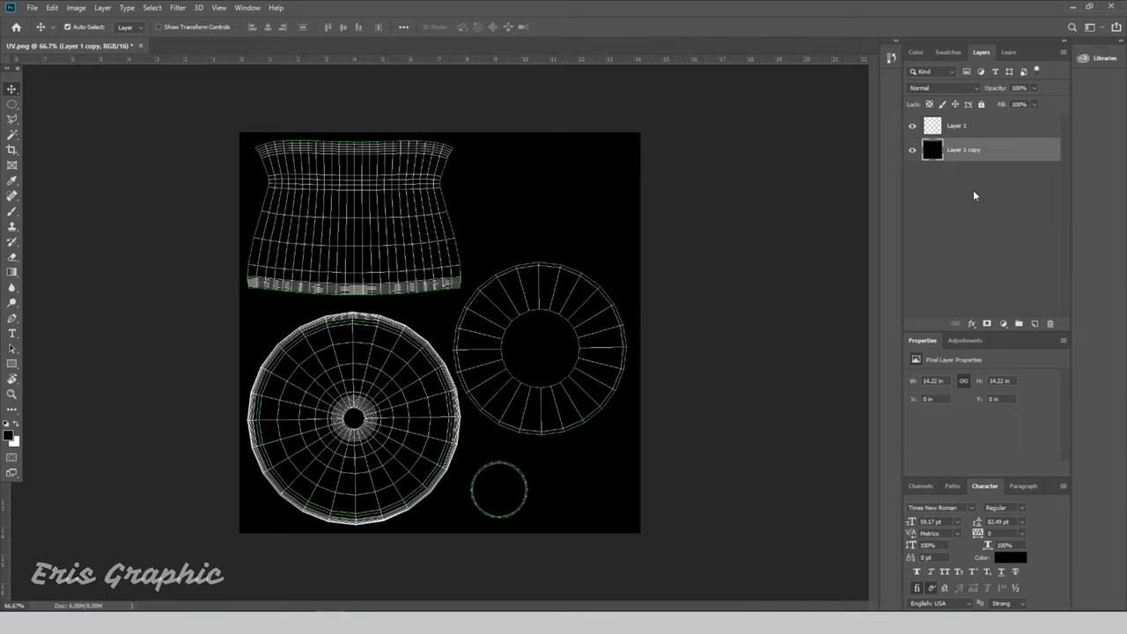
scroll(381, 254, "up", 2, "alt")
scroll(350, 215, "down", 1, "alt")
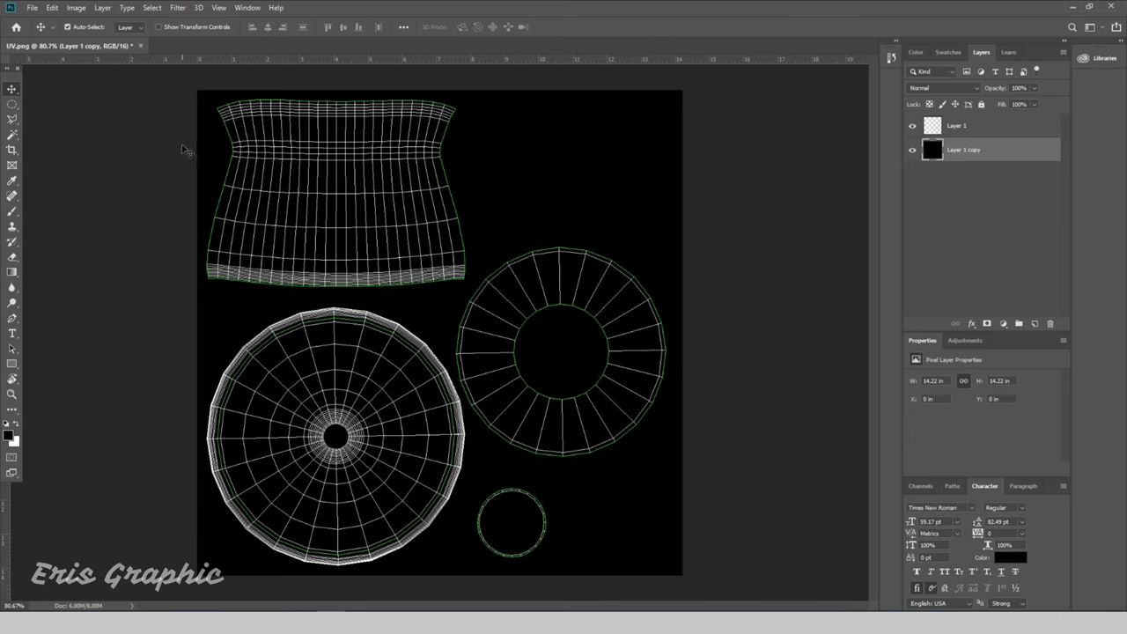
- Bring the 1.jpg mushroom photo into UV.png and place it over the large circle island
key("ctrl+o")
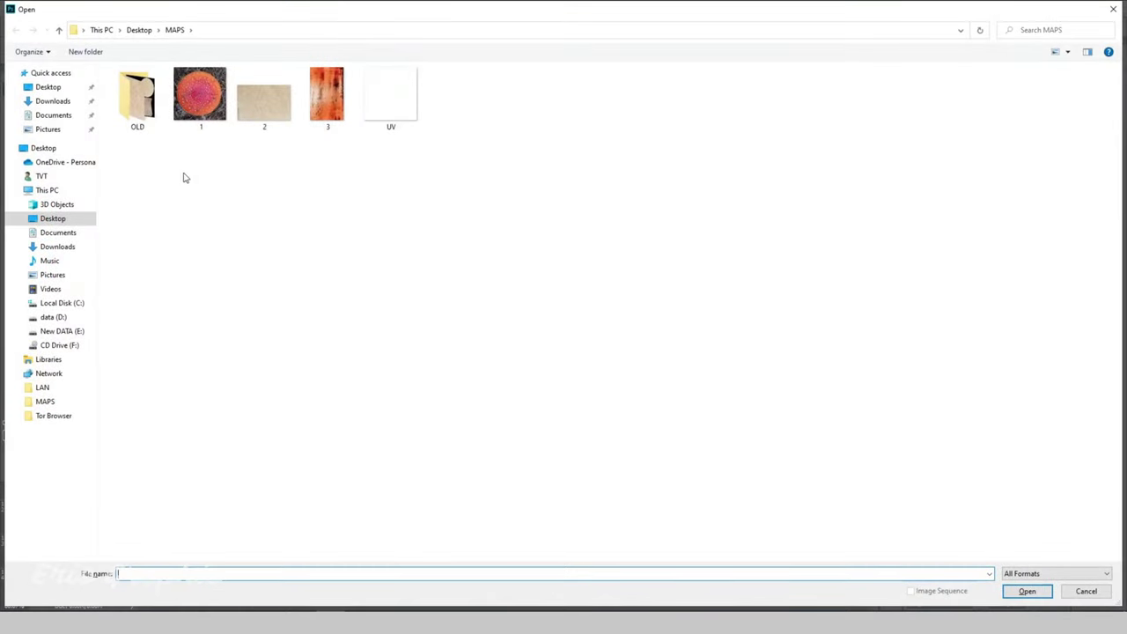
double_click(198, 104)
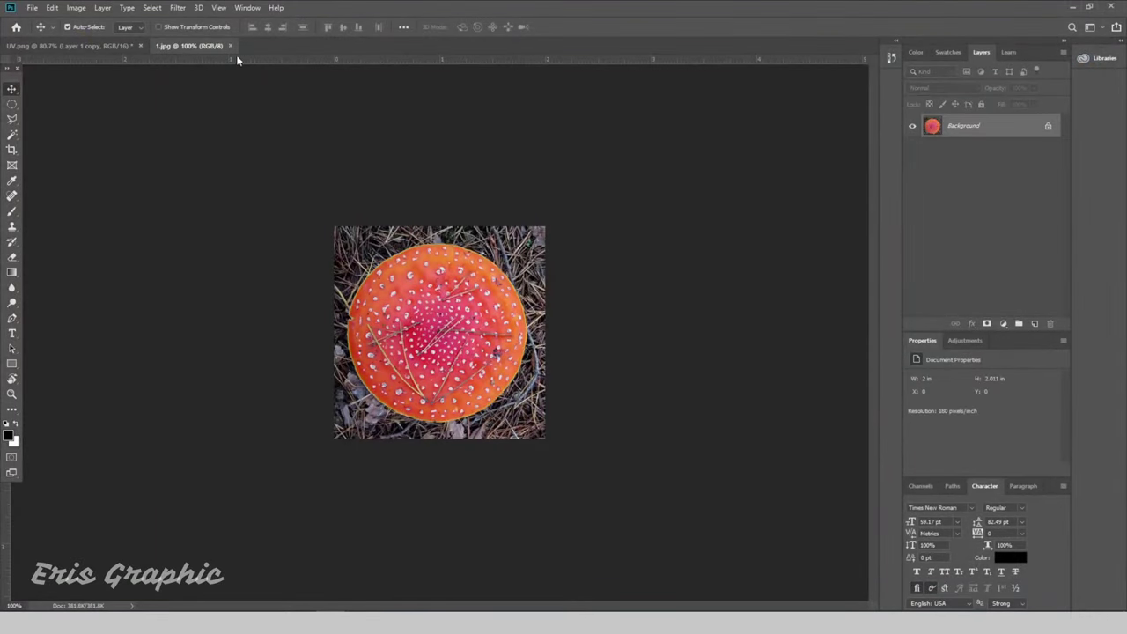
left_click_drag(207, 46, 242, 160)
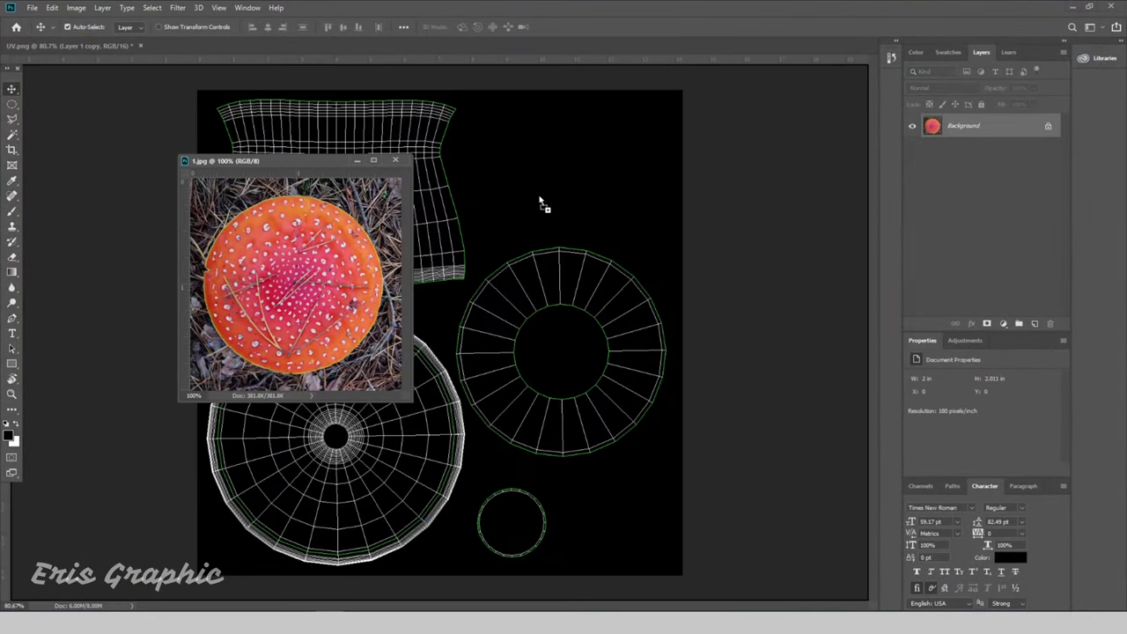
left_click_drag(541, 203, 541, 204)
left_click(550, 241)
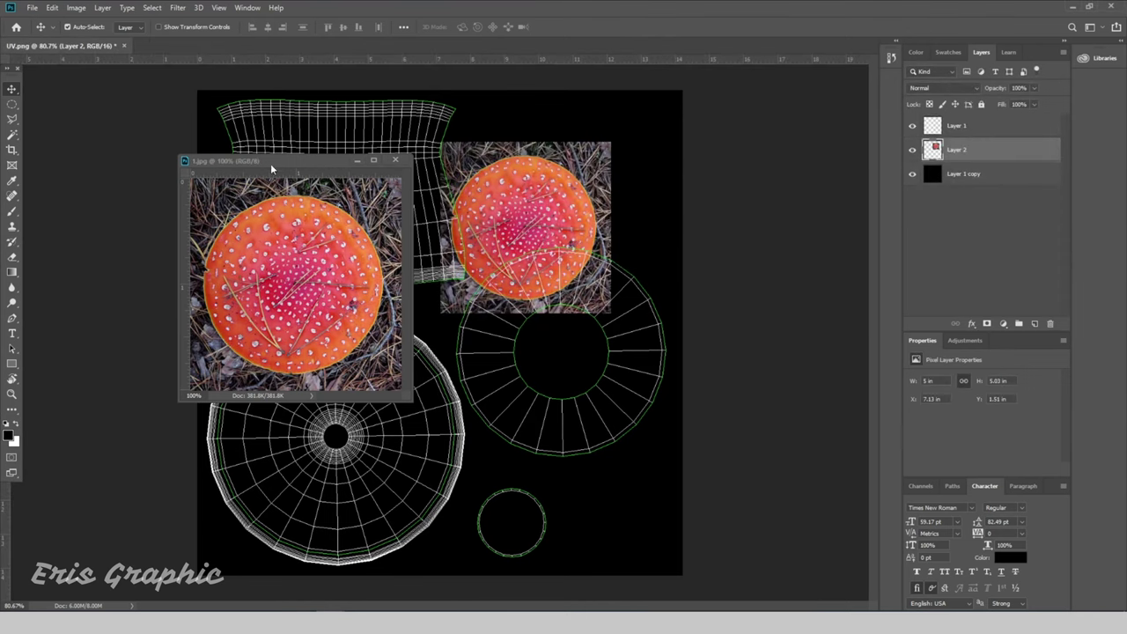
left_click_drag(270, 163, 117, 166)
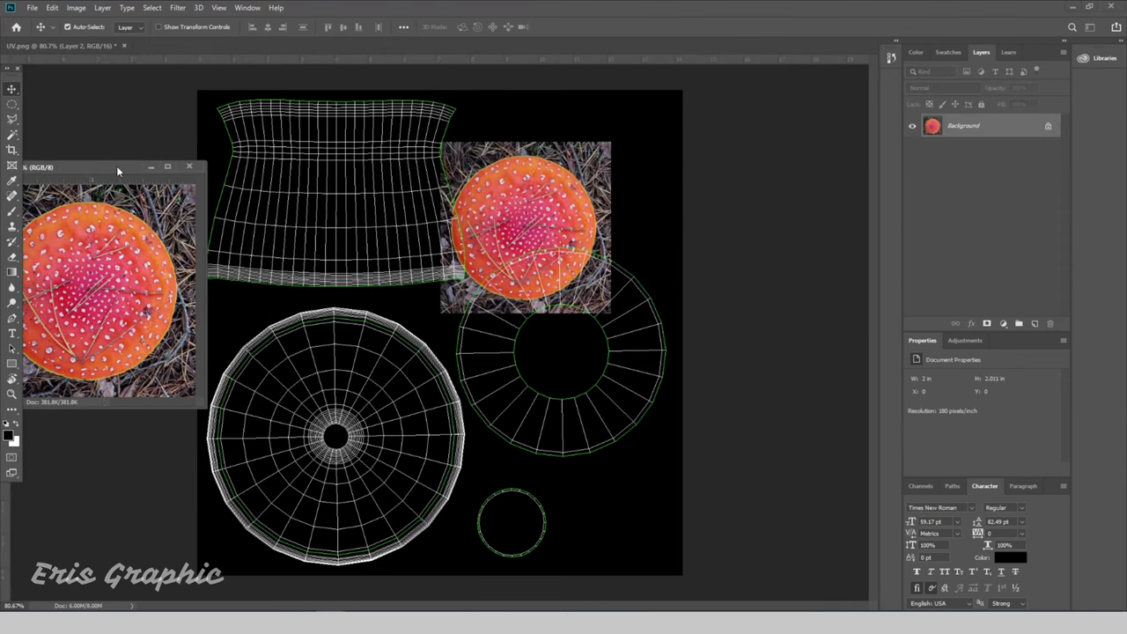
left_click(188, 166)
mouse_move(544, 162)
left_mouse_down()
mouse_move(370, 304)
mouse_move(384, 414)
mouse_move(374, 399)
left_mouse_up()
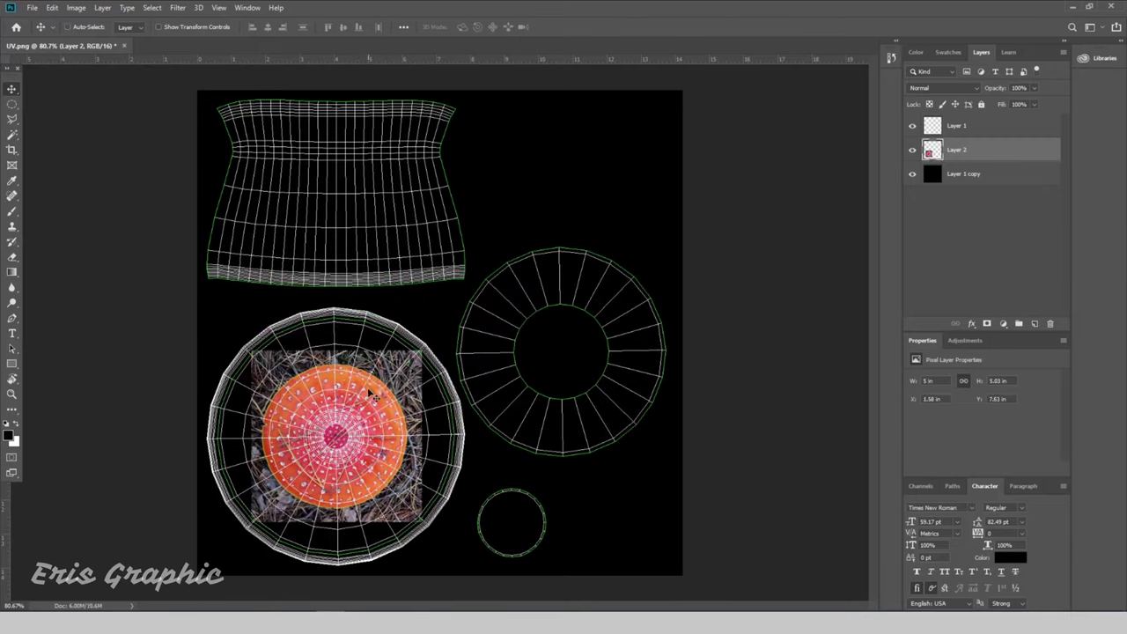
- Scale the mushroom photo with Free Transform to cover the round cap UV shell
key("ctrl+t")
left_click_drag(421, 351, 523, 247)
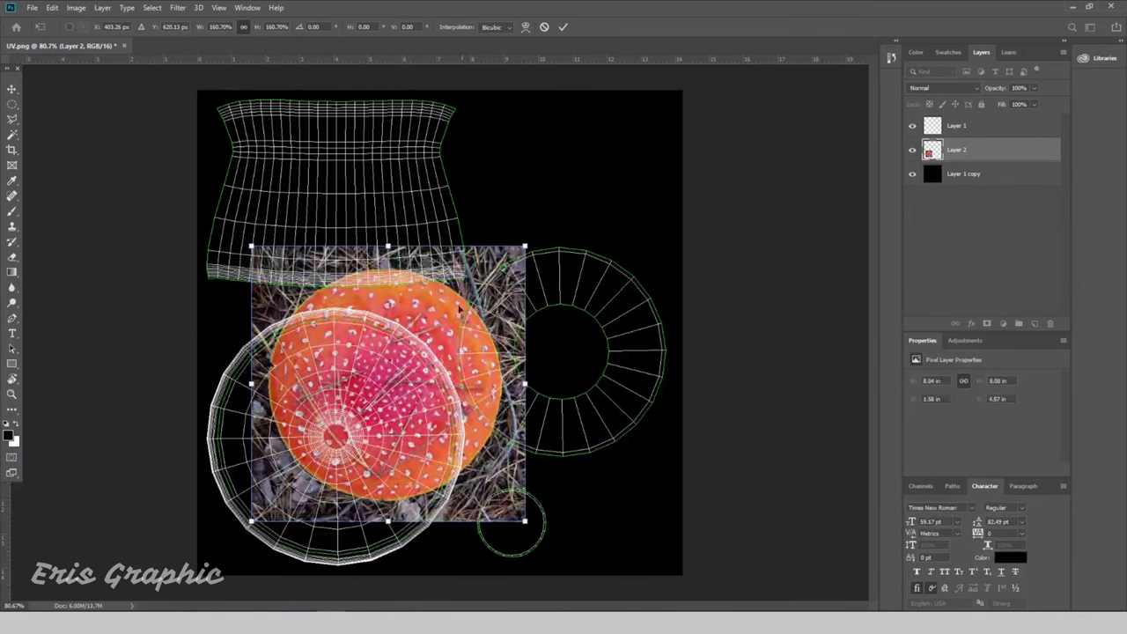
left_click_drag(453, 312, 398, 374)
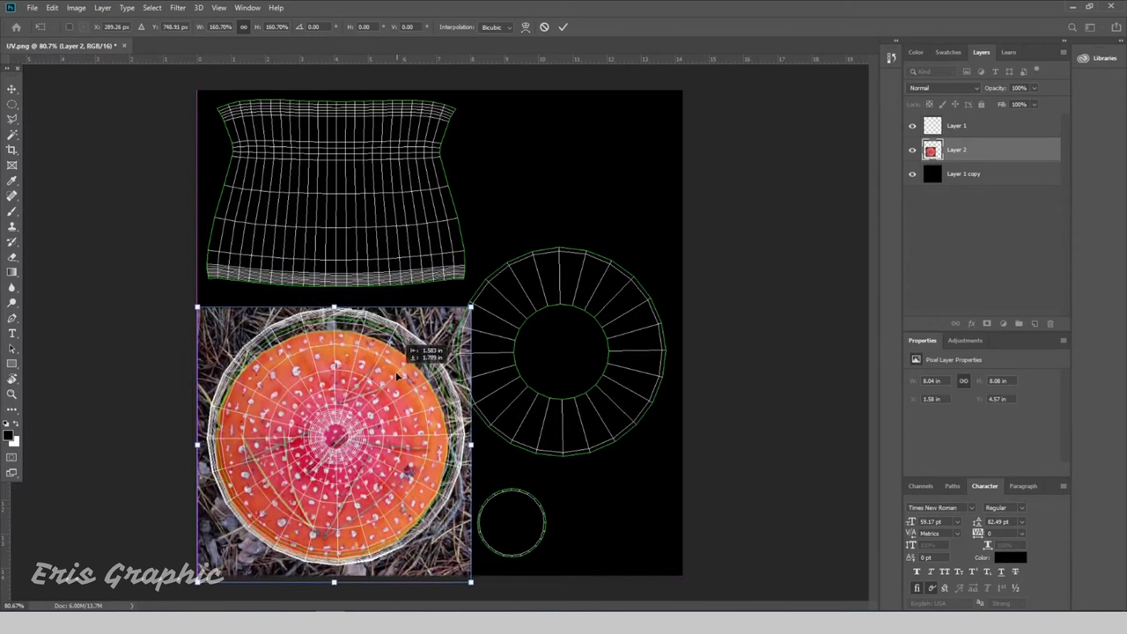
left_click_drag(472, 309, 511, 267)
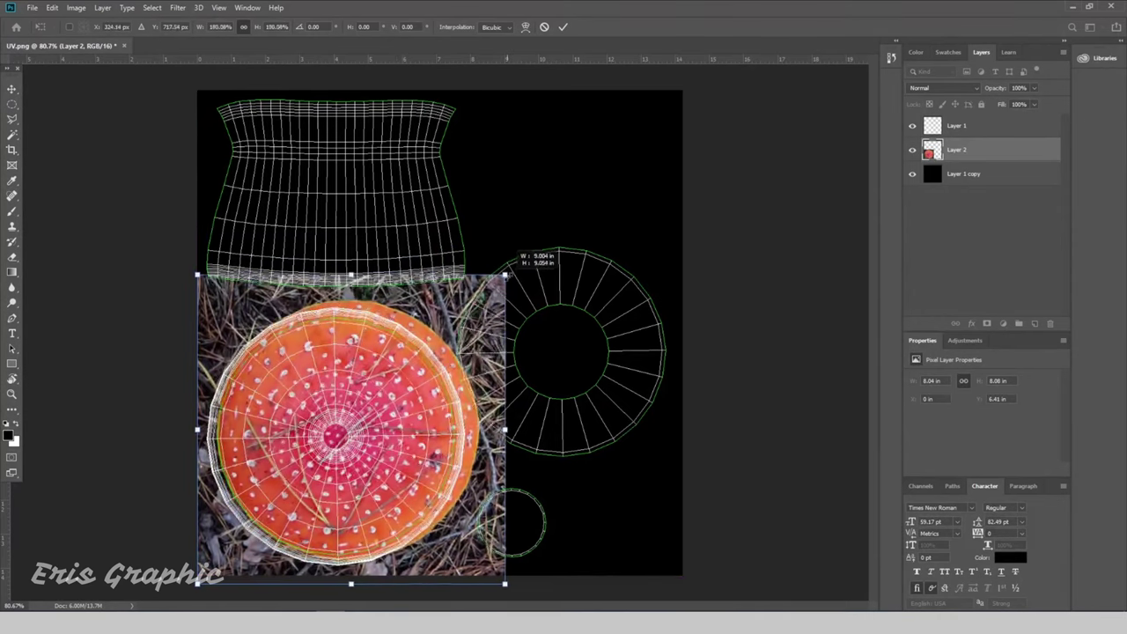
left_click_drag(444, 303, 431, 301)
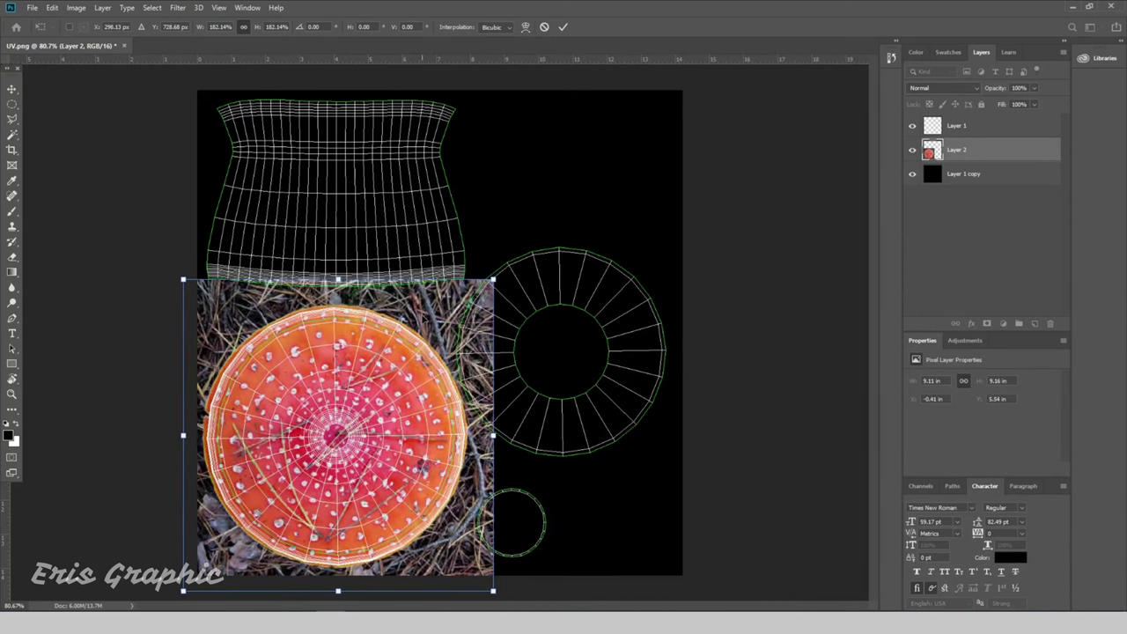
key("Return")
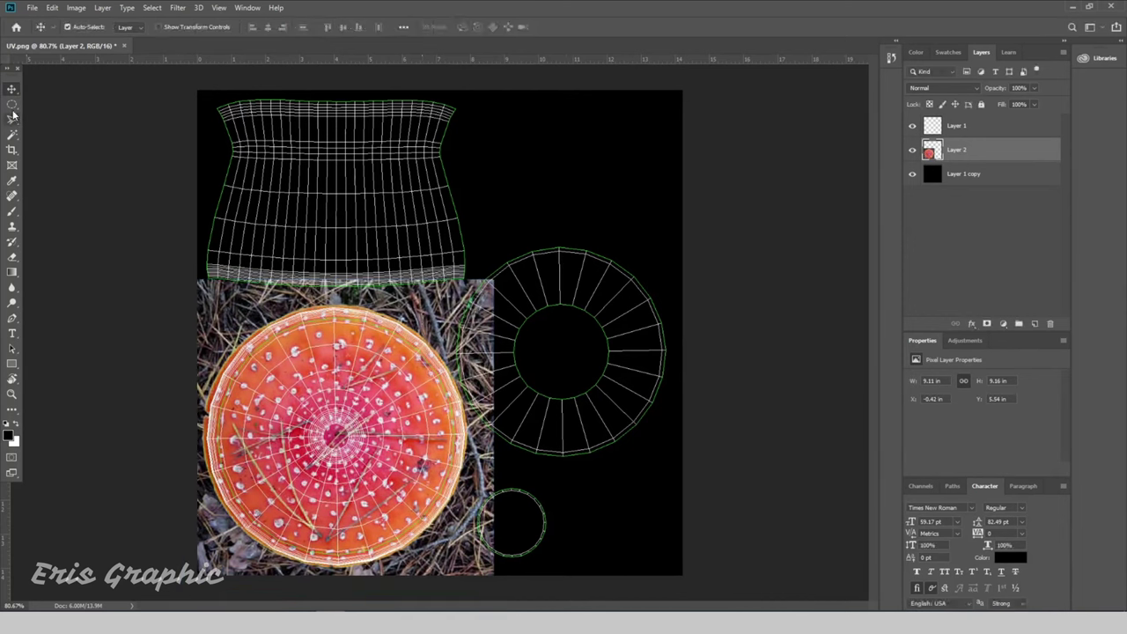
- Cut the mushroom photo down to a round disc around the cap, deleting the forest background
left_click(11, 104)
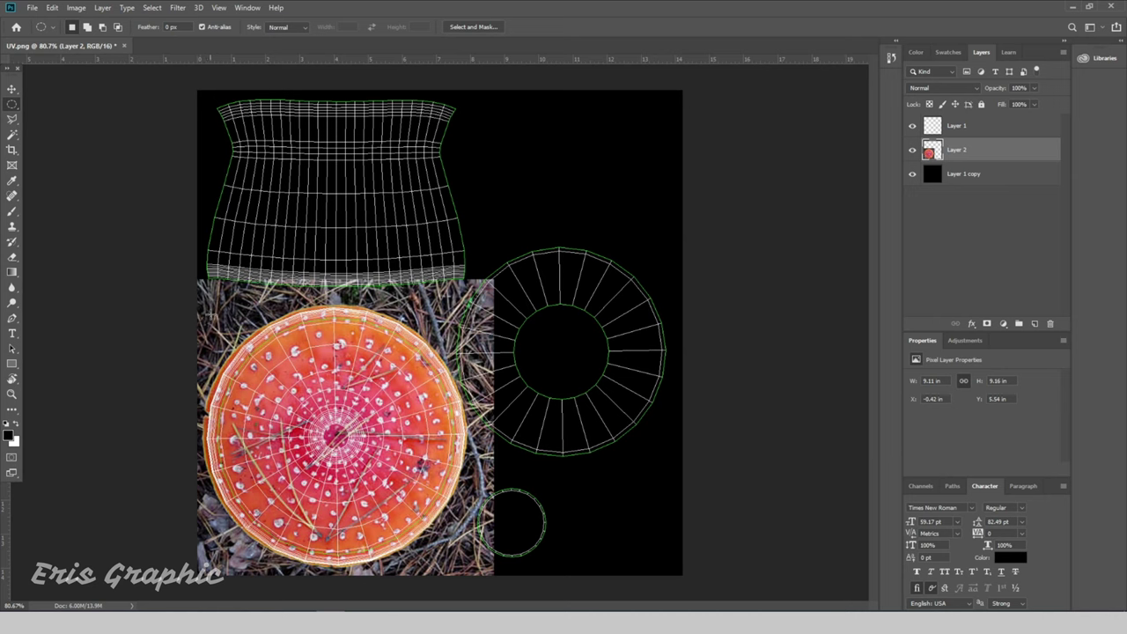
left_click_drag(209, 308, 487, 537, "shift")
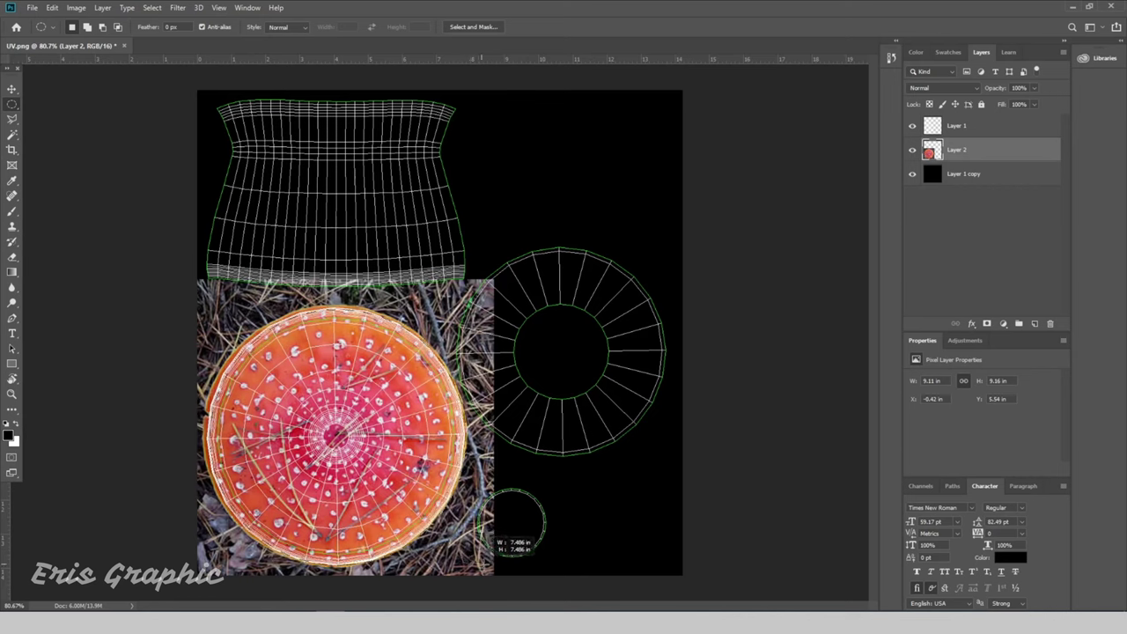
left_click_drag(487, 537, 489, 538, "shift")
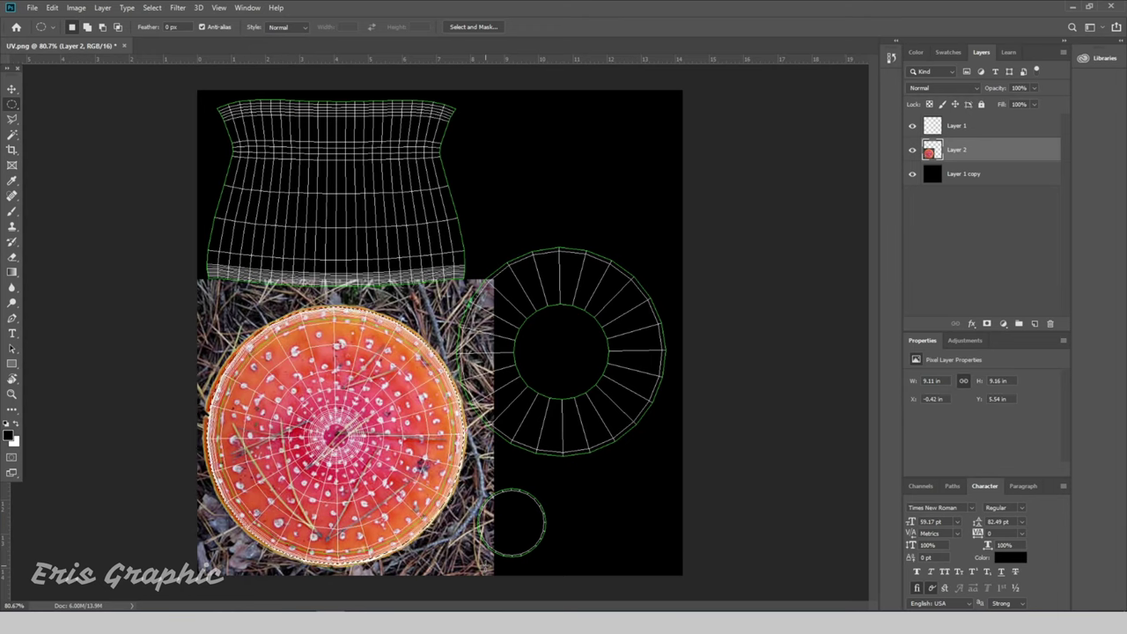
left_click(11, 89)
left_click(667, 465)
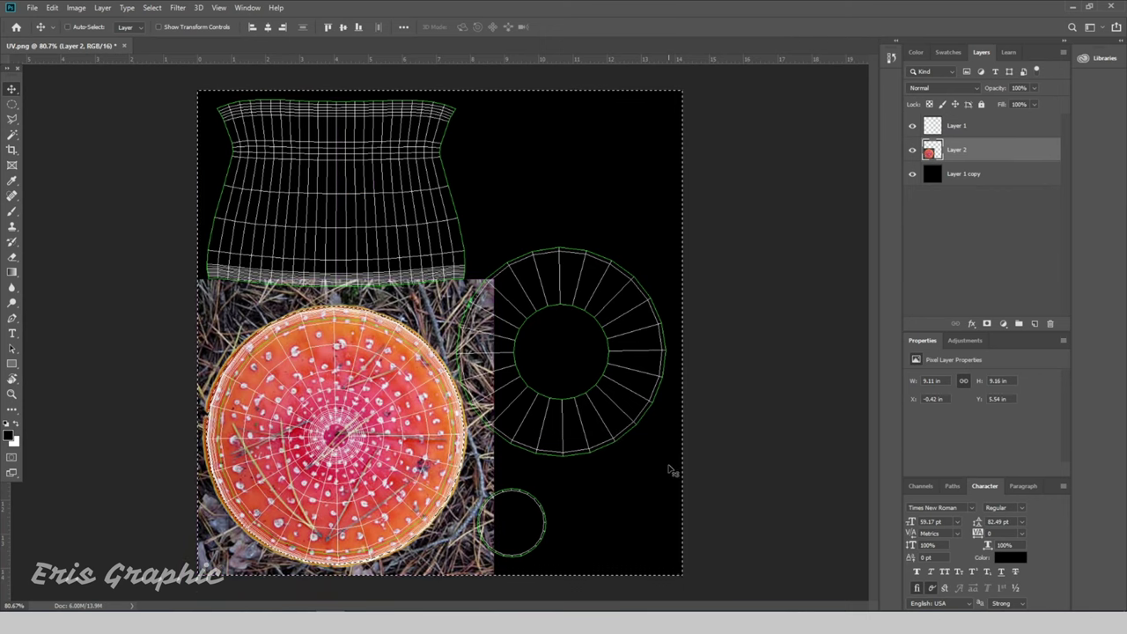
key("Delete")
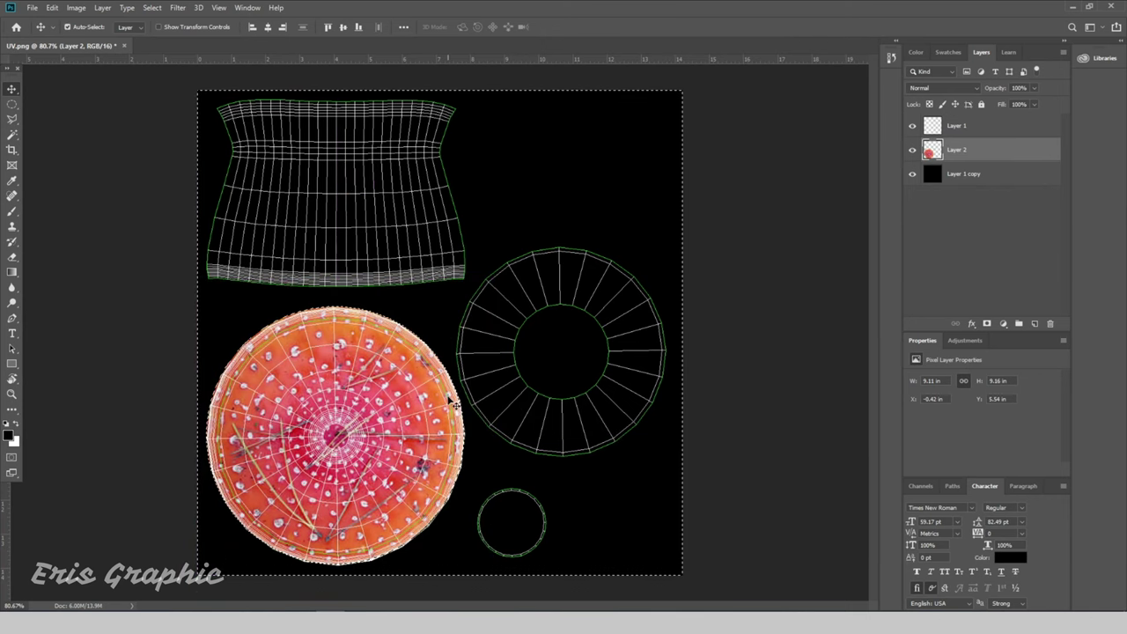
key("ctrl+d")
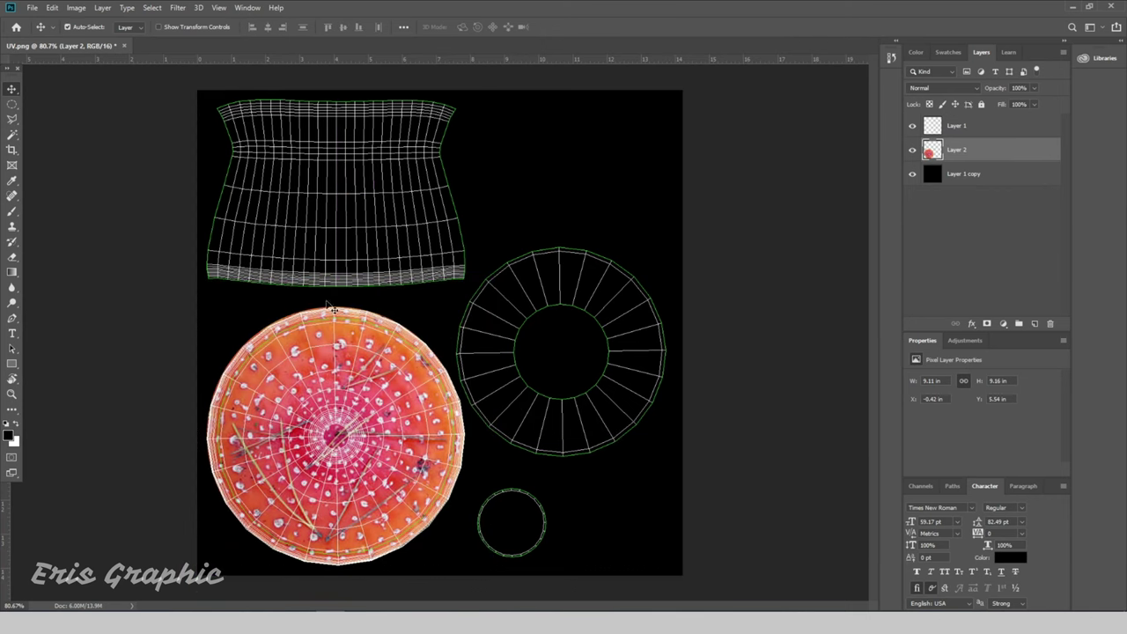
- Open 2.jpg and drop the beige pitted texture into UV.png as a new layer
key("ctrl+o")
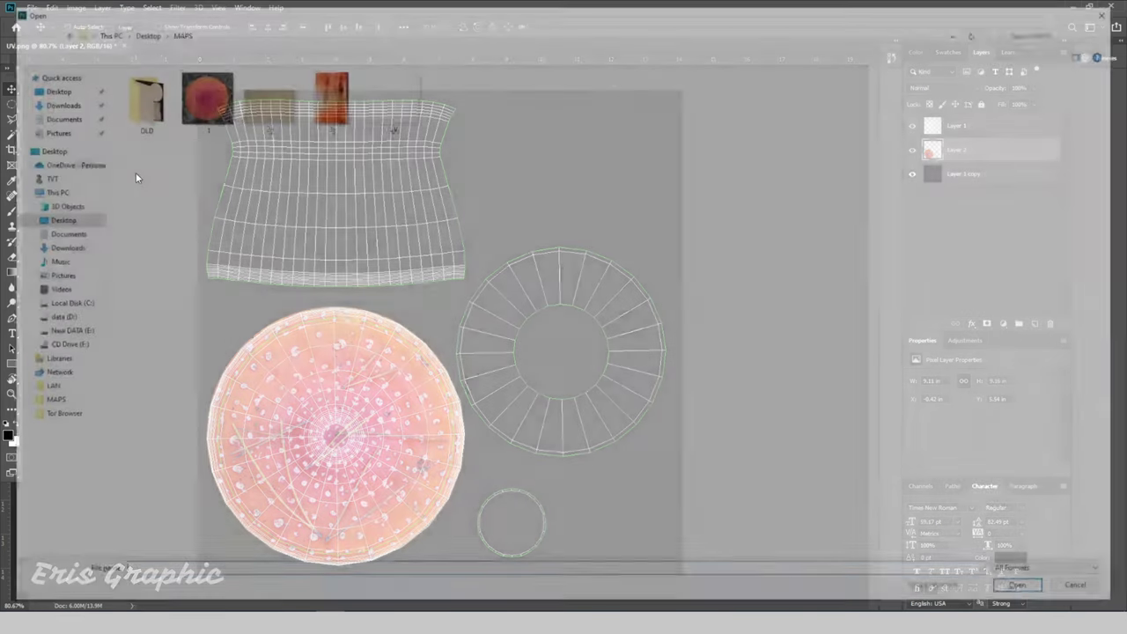
double_click(269, 106)
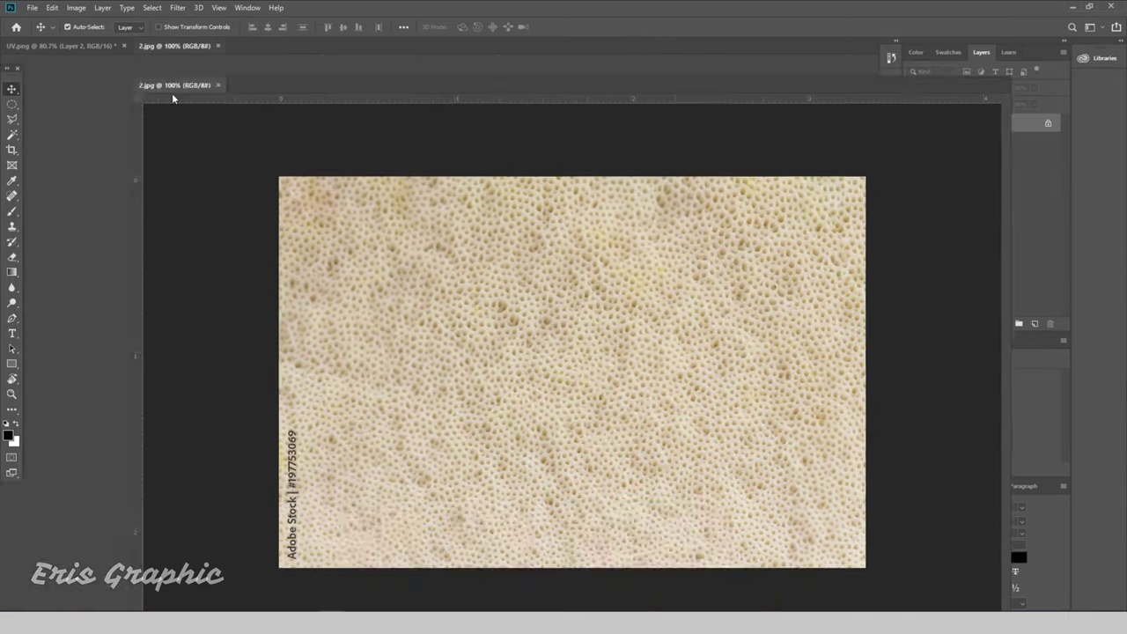
left_click_drag(174, 46, 132, 197)
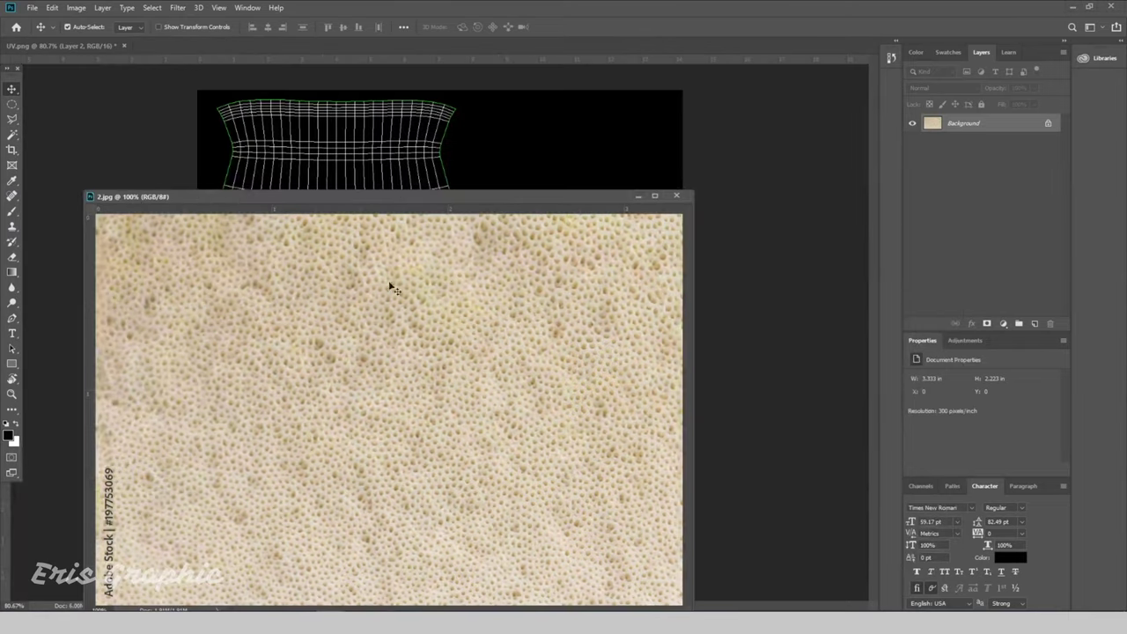
left_click_drag(390, 290, 503, 170)
left_click(549, 239)
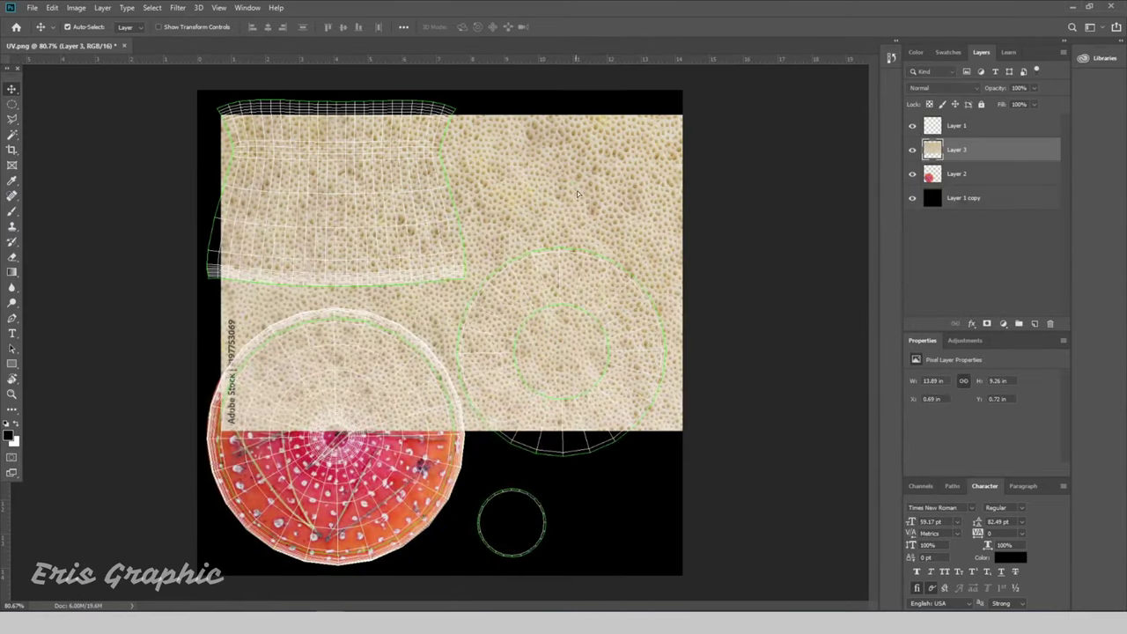
- Move the beige texture over the circles and delete everything outside a circle matching the large green ring
left_click_drag(577, 190, 619, 253)
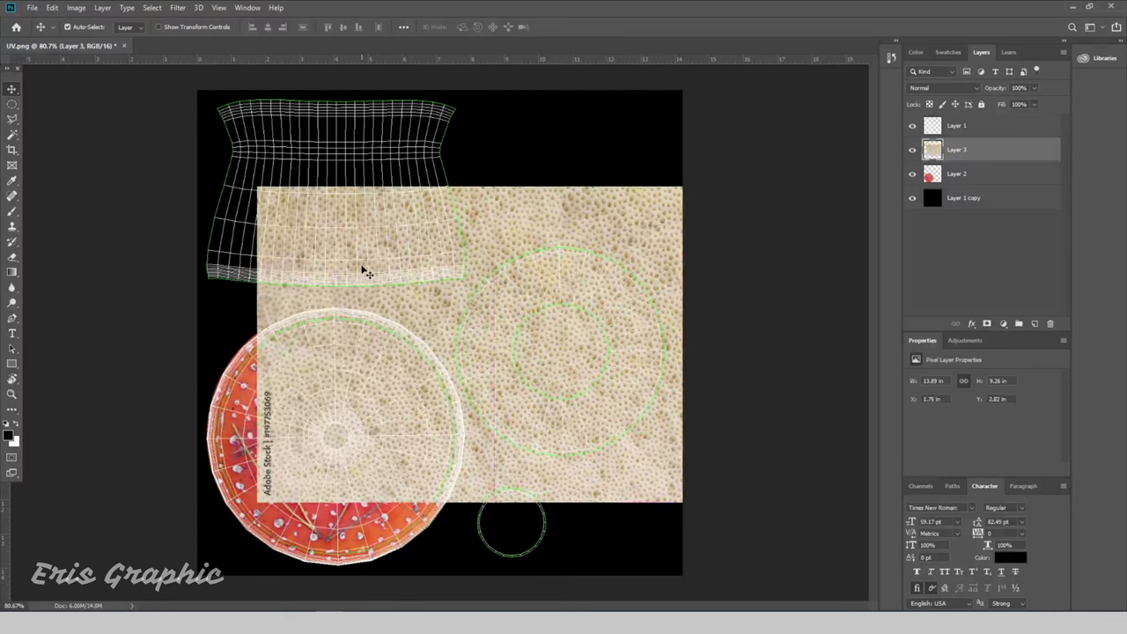
key("m")
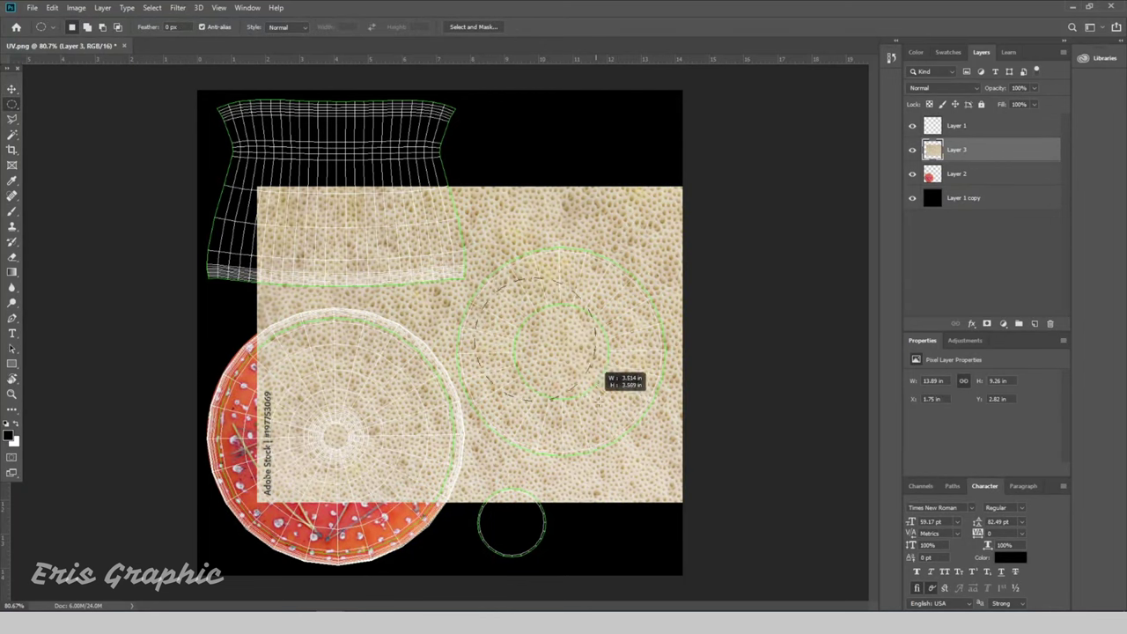
left_click_drag(499, 307, 629, 413)
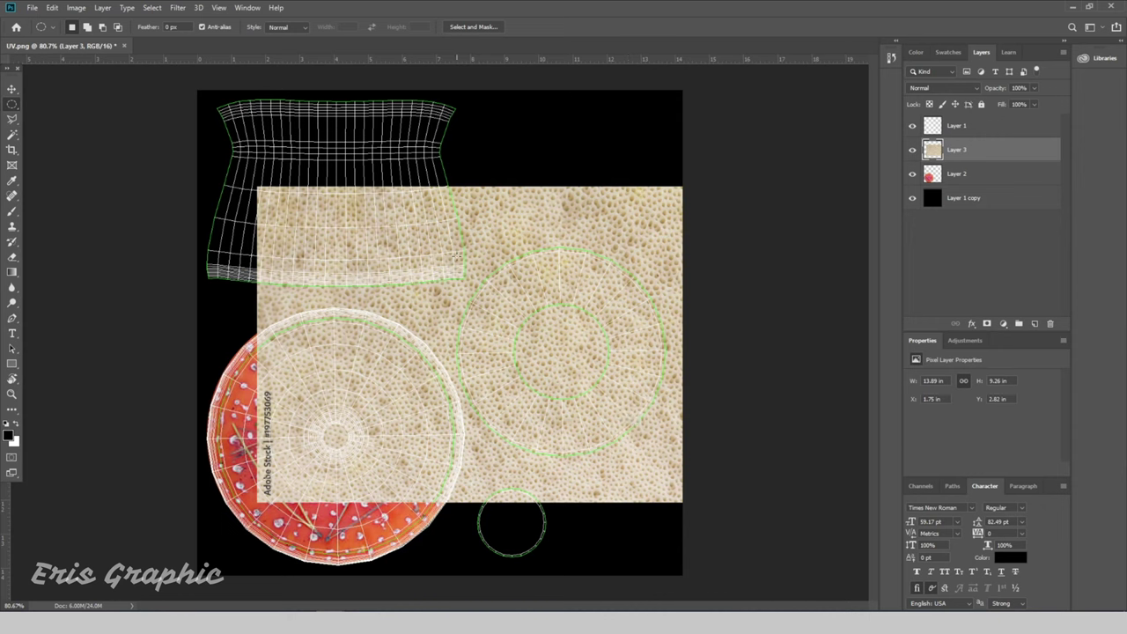
left_click_drag(464, 251, 712, 454, "shift")
left_click(11, 89)
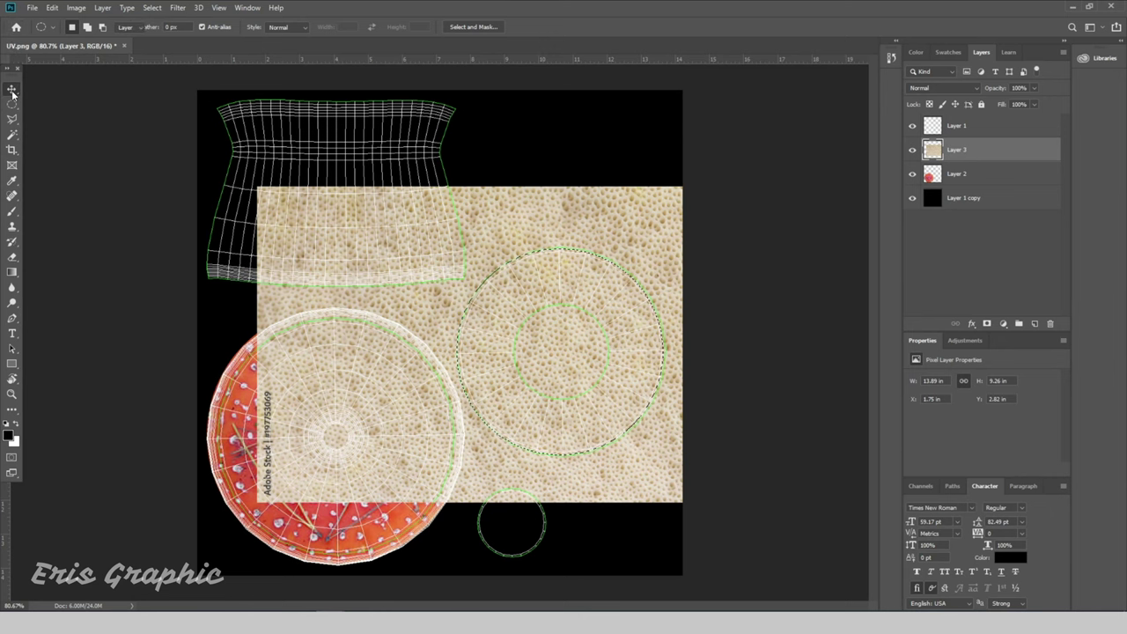
key("ctrl+shift+i")
key("Delete")
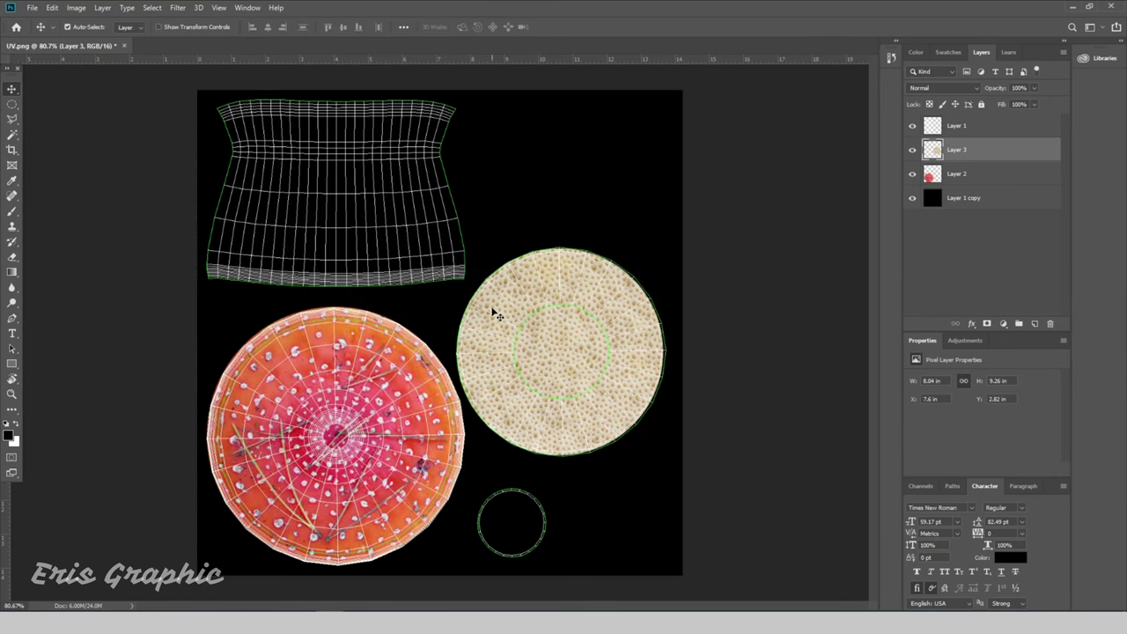
- Enlarge the beige circle to fill the green ring exactly, then duplicate it down and left
key("ctrl+t")
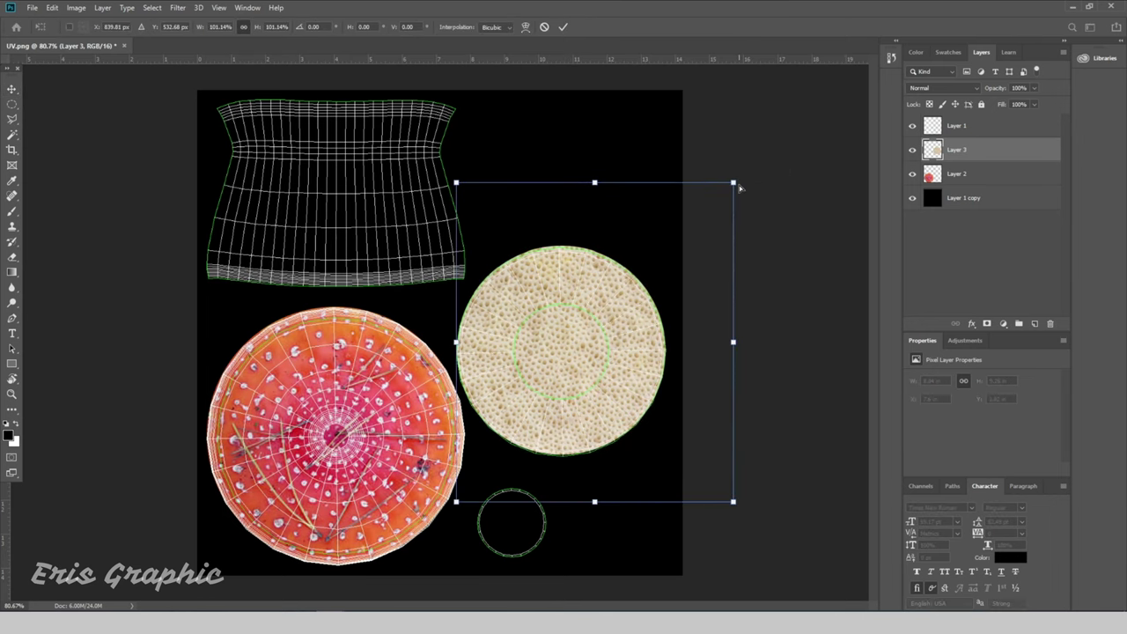
left_click_drag(730, 186, 733, 183)
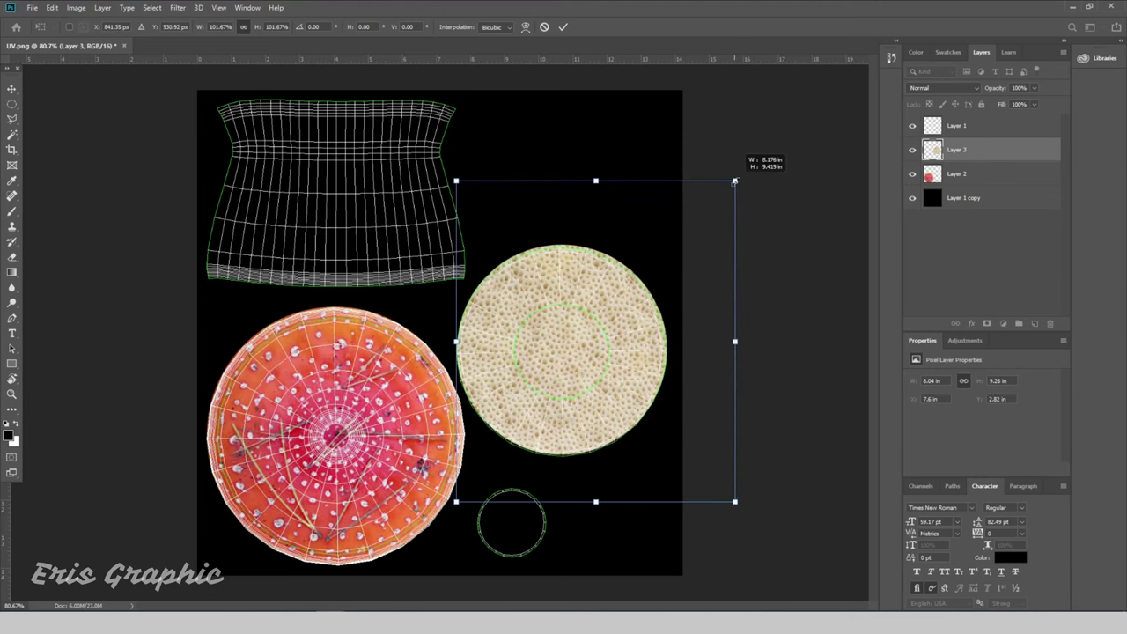
left_click_drag(733, 183, 735, 181)
left_click_drag(731, 499, 733, 501)
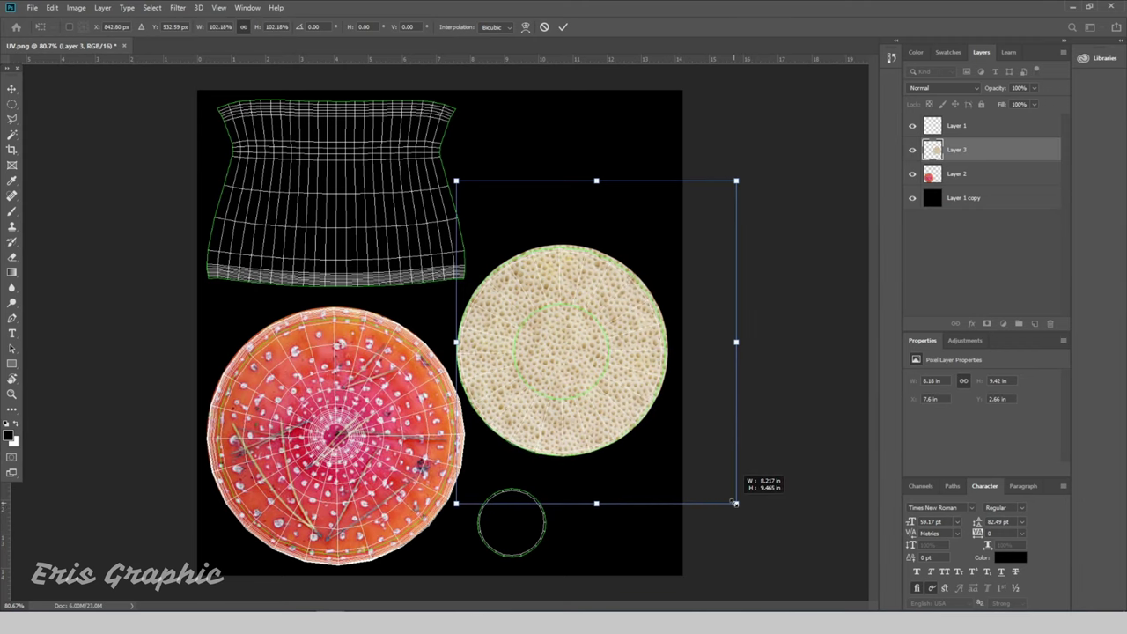
key("Return")
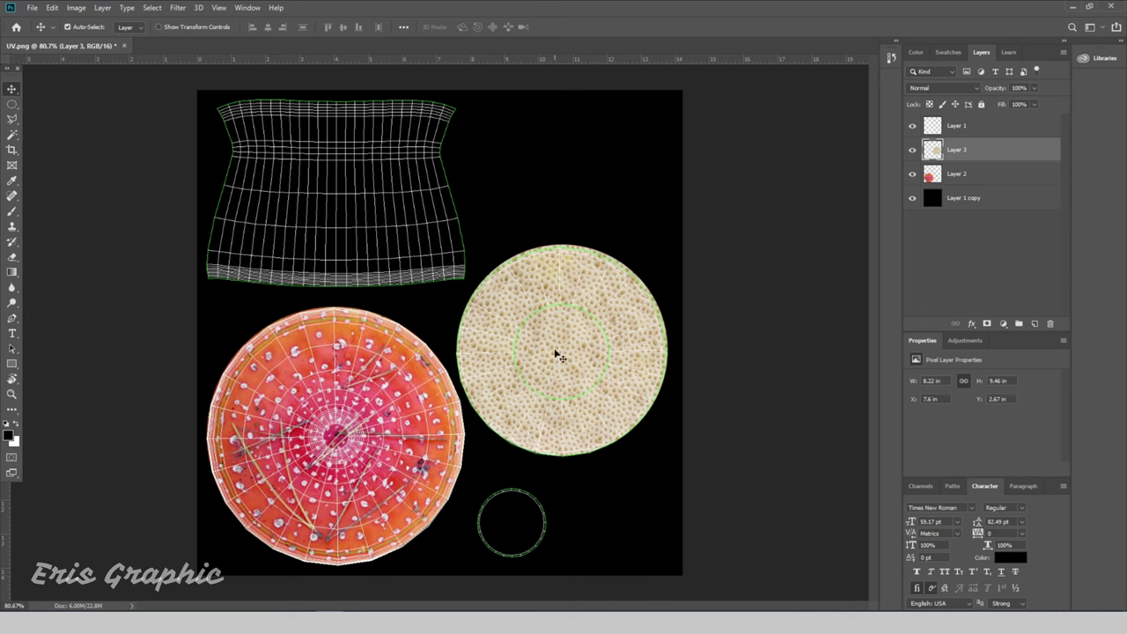
left_click_drag(556, 355, 534, 498, "alt")
- Shrink the copied beige circle to about 75% and move it to the top-middle
key("ctrl+t")
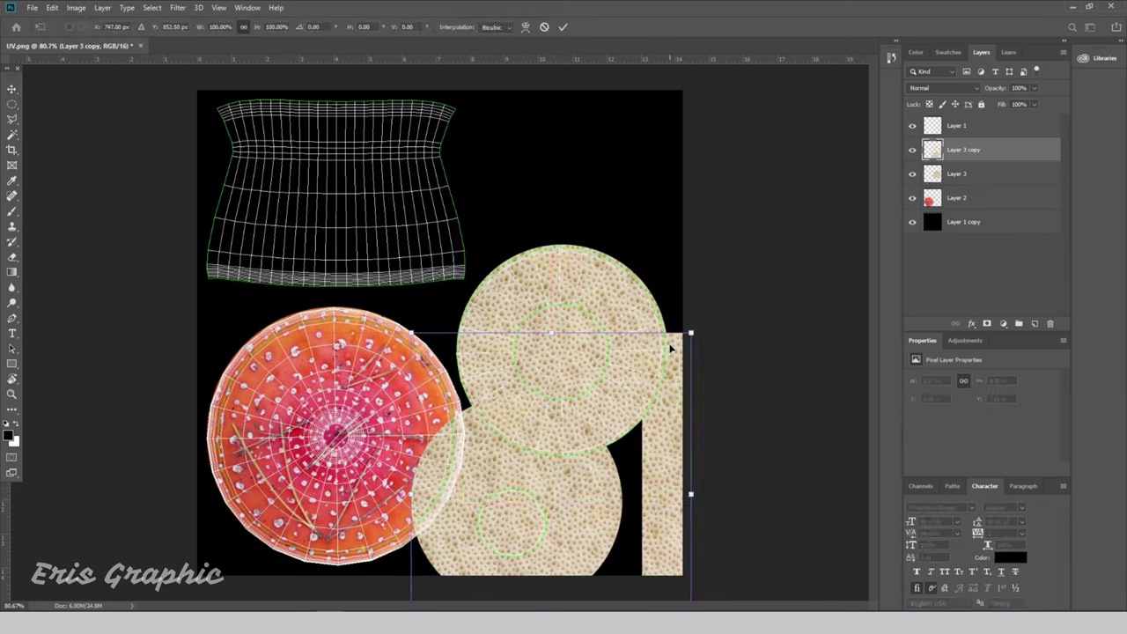
left_click_drag(690, 331, 631, 423)
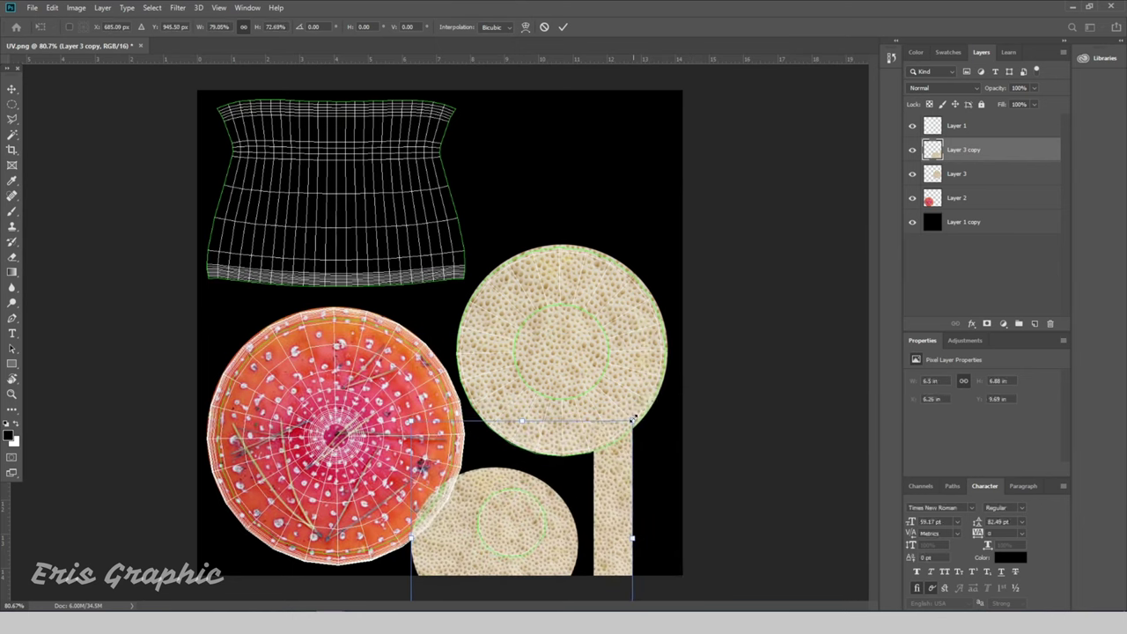
left_click_drag(619, 502, 595, 212)
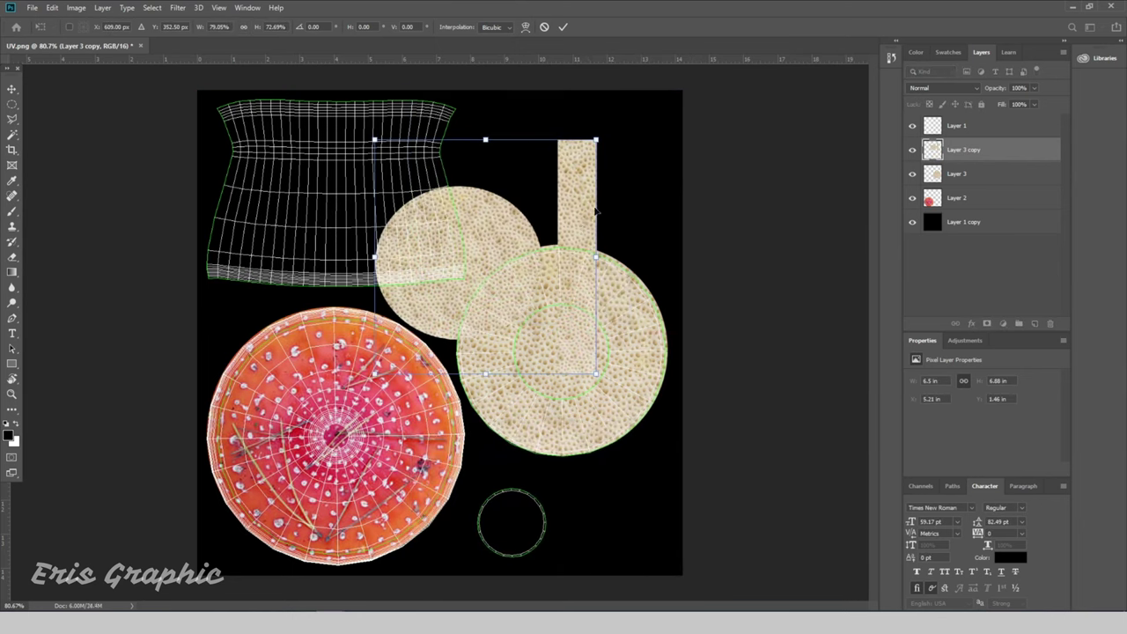
key("Return")
- Delete the leftover tall beige strip using a rectangular selection
key("m")
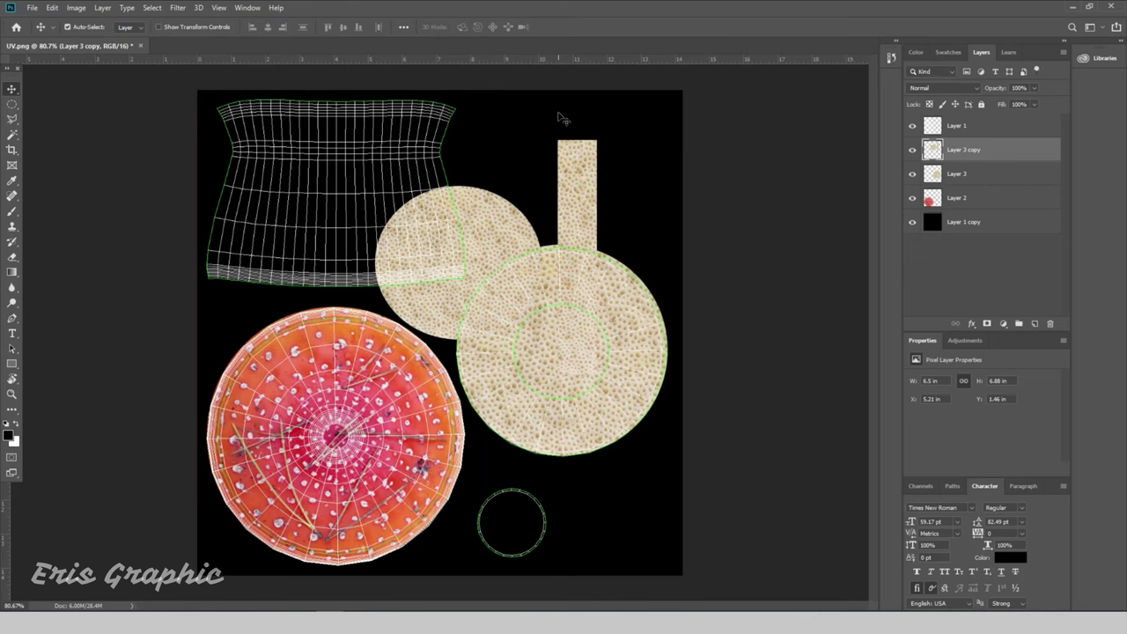
left_click_drag(665, 99, 553, 423)
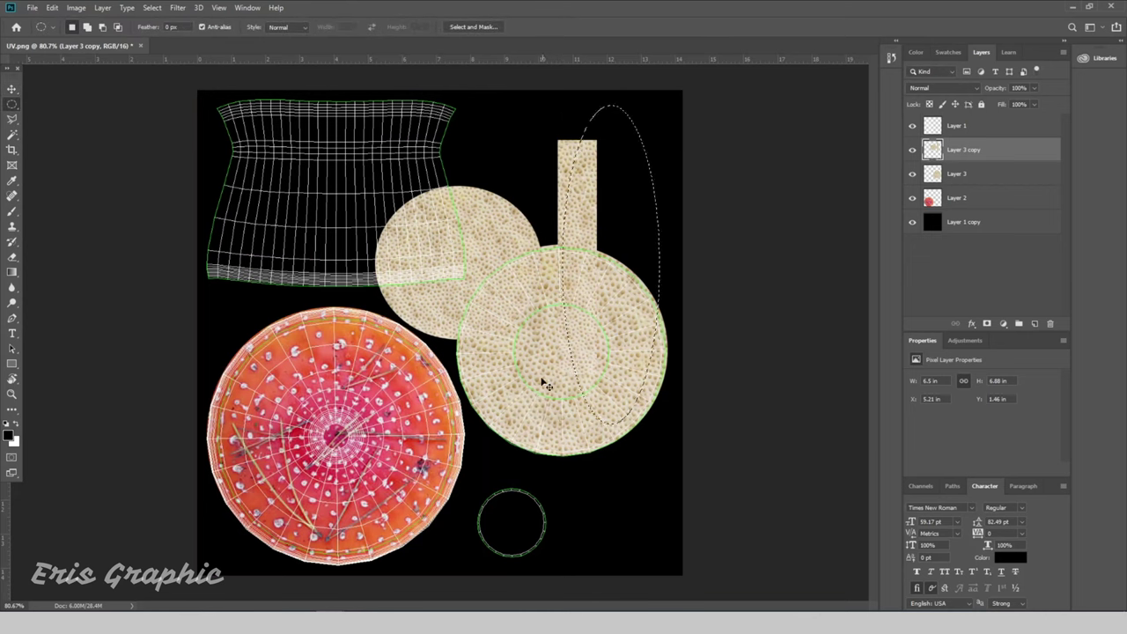
left_click(523, 361)
right_click(12, 106)
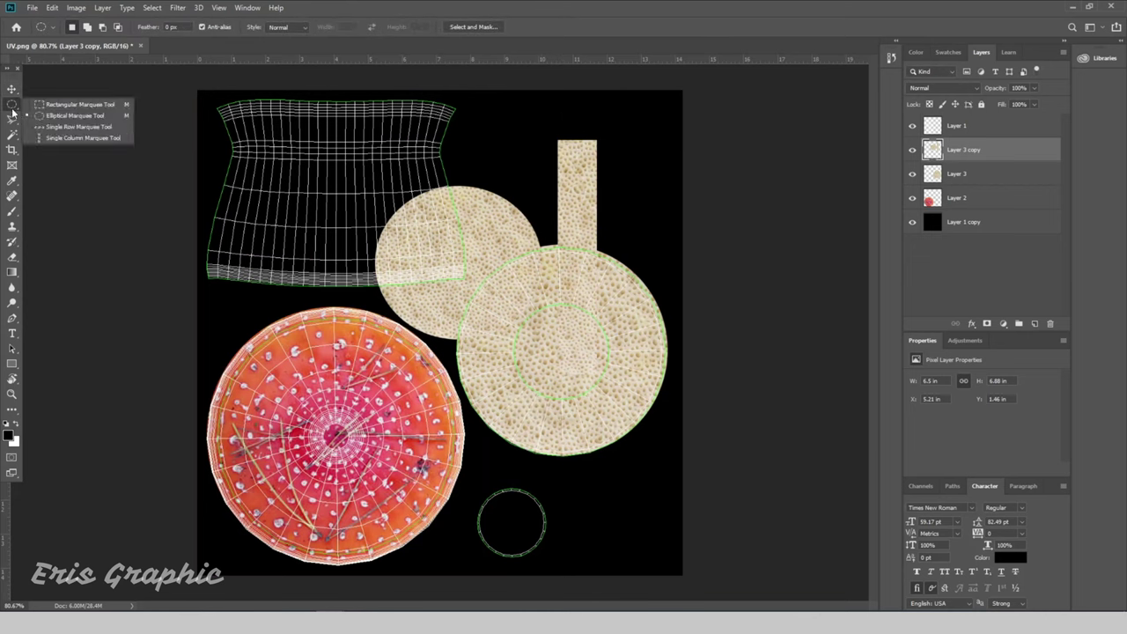
left_click(62, 104)
mouse_move(649, 110)
left_mouse_down()
mouse_move(584, 291)
mouse_move(545, 477)
left_mouse_up()
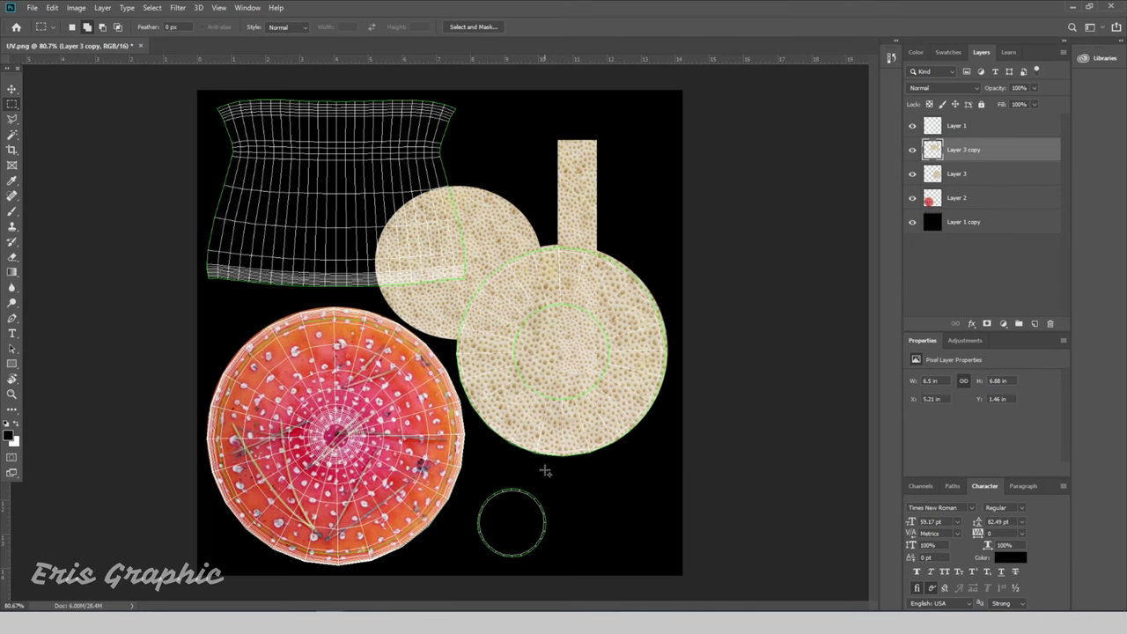
key("Delete")
key("ctrl+d")
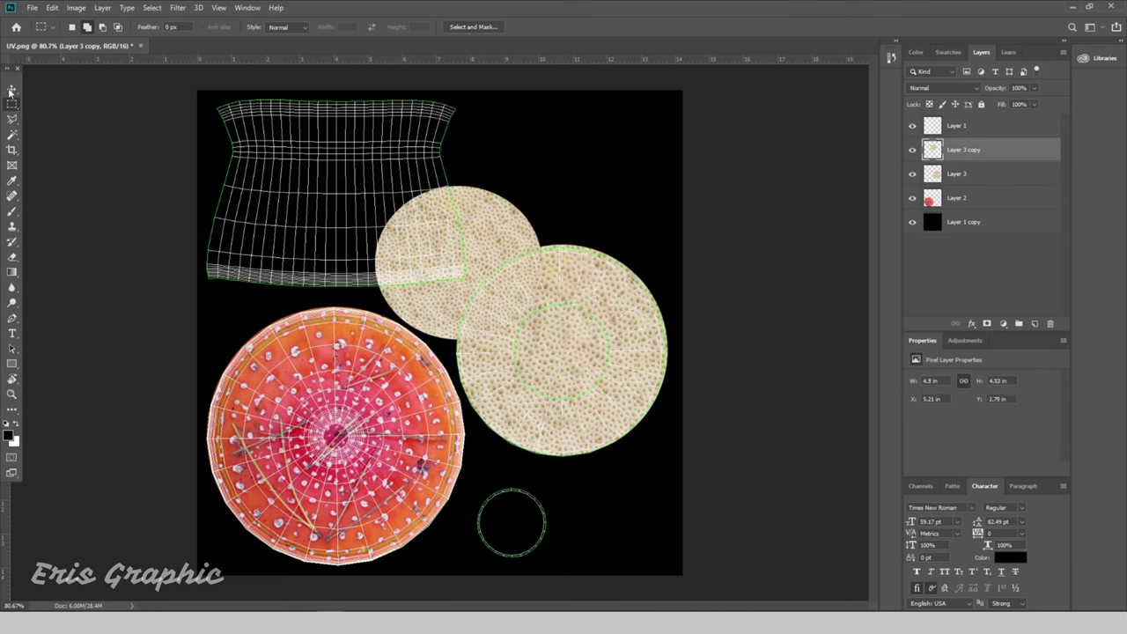
- Move the smaller beige circle down and scale it onto the small bottom green ring
left_click(11, 91)
right_click(497, 234)
left_click(513, 222)
mouse_move(513, 217)
left_mouse_down()
mouse_move(570, 451)
mouse_move(591, 442)
mouse_move(539, 491)
left_mouse_up()
key("ctrl+t")
left_click_drag(486, 515, 519, 505)
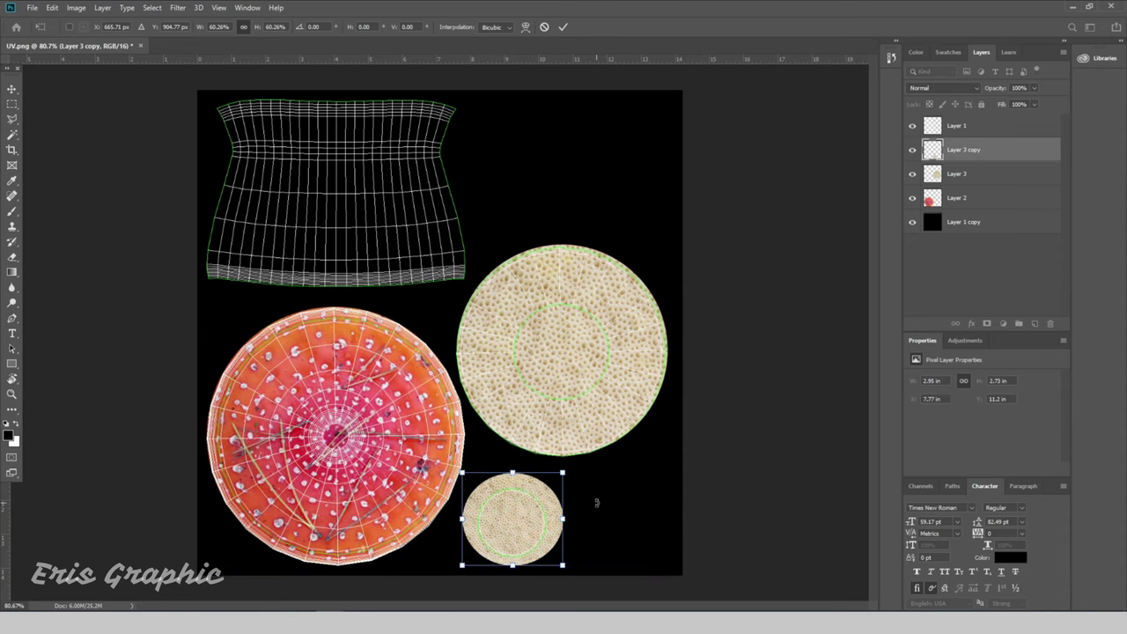
key("Return")
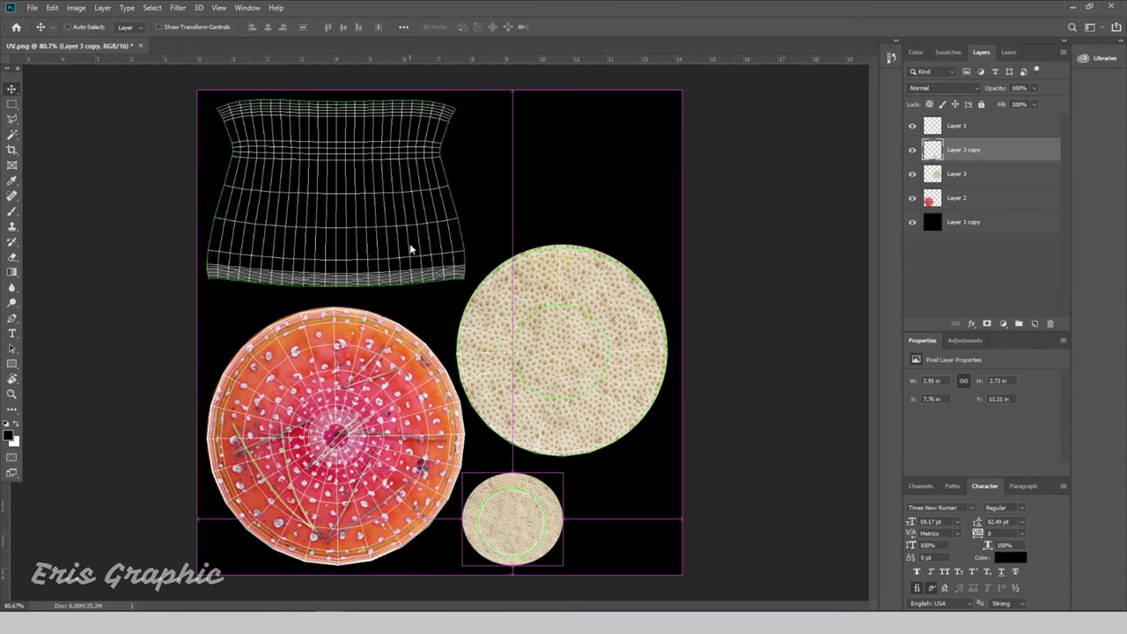
key("ctrl+o")
- Open 3.jpg and drop the orange rust texture into UV.png as Layer 4
left_click(332, 98)
right_click(332, 98)
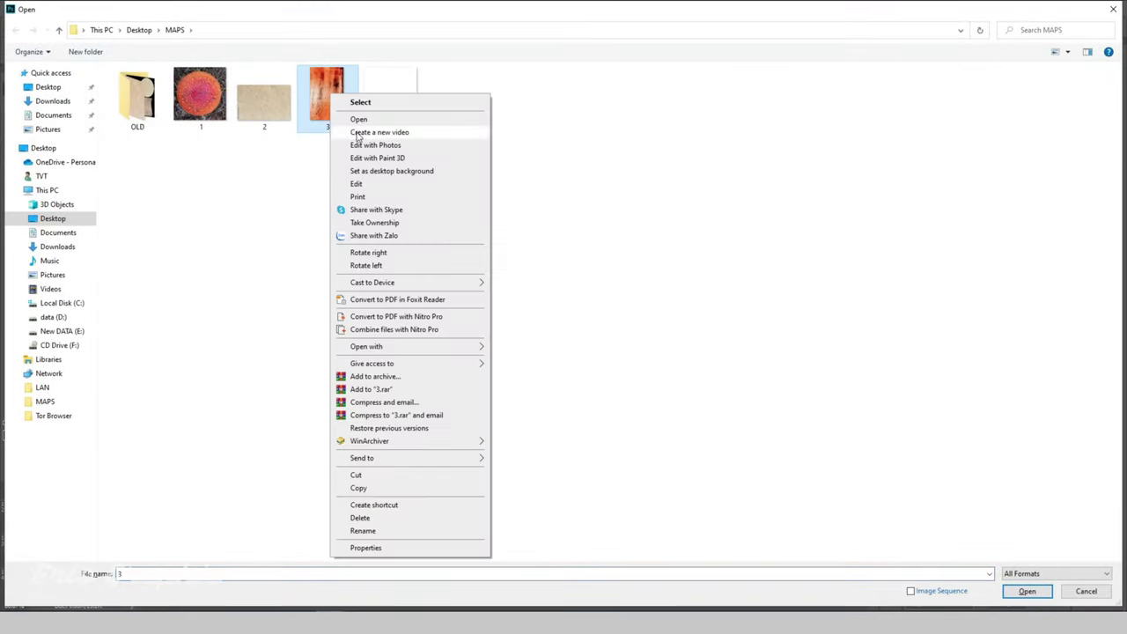
left_click(345, 102)
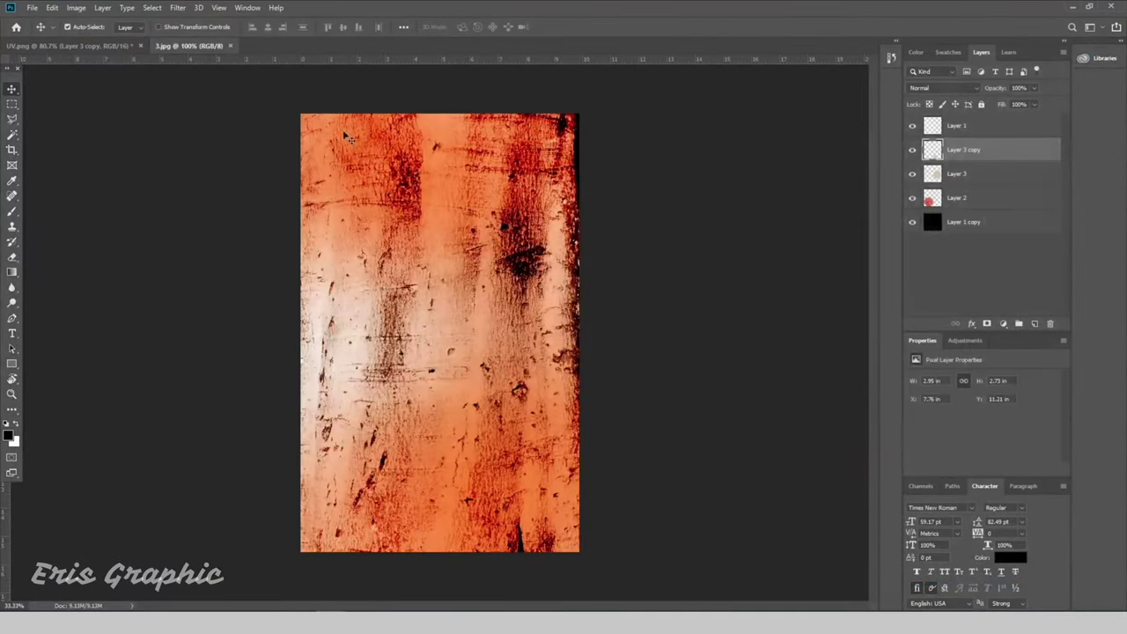
left_click_drag(200, 52, 39, 171)
left_click_drag(282, 312, 528, 188)
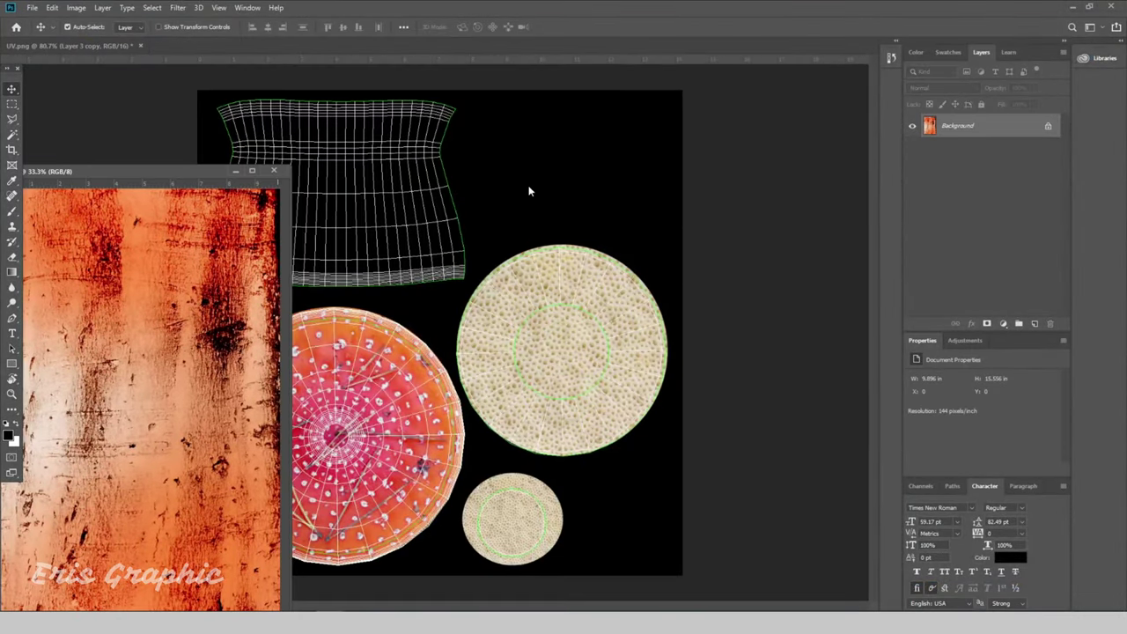
left_click(549, 242)
left_click(273, 171)
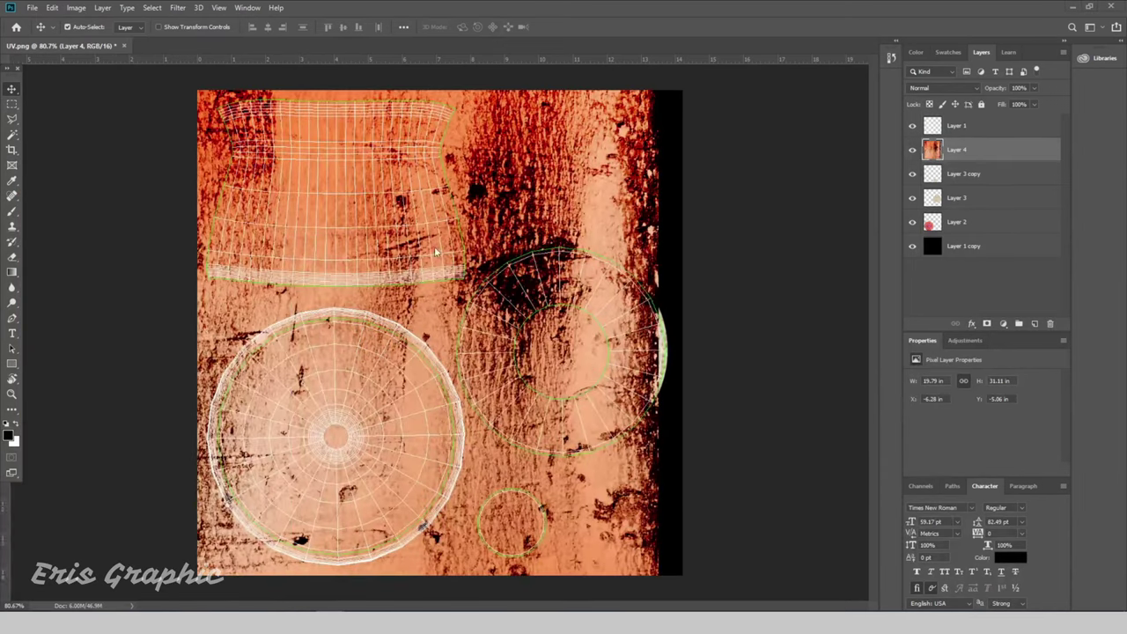
right_click(523, 173)
left_click(536, 178)
- Scale the orange bark texture to about 40% and align its top with the image's top edge
key("ctrl+t")
key("ctrl+minus")
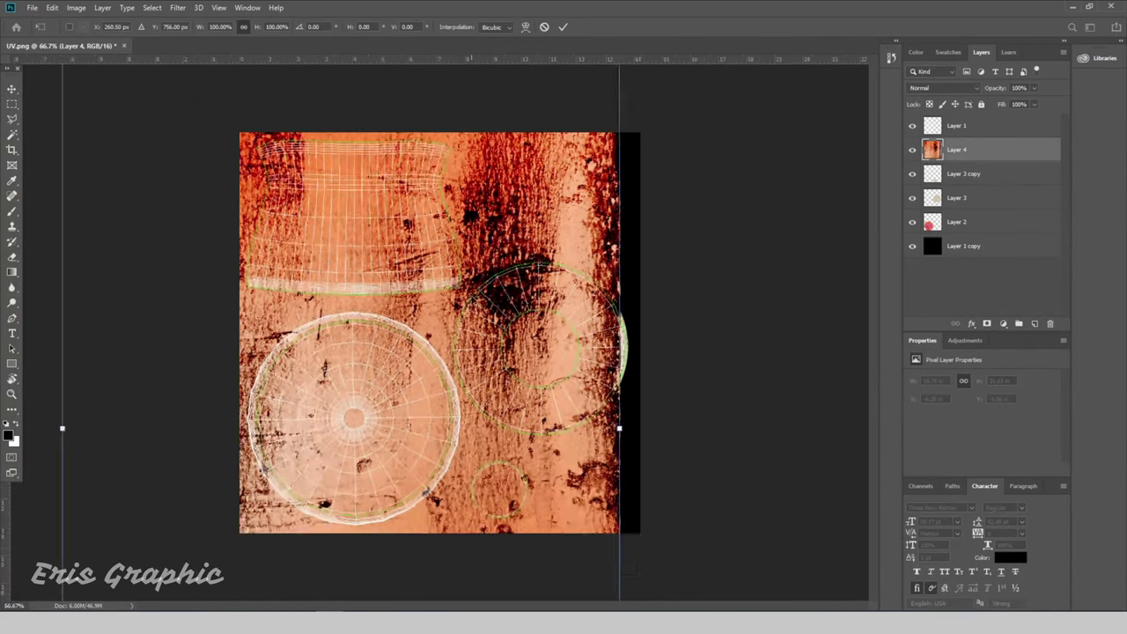
key("ctrl+minus")
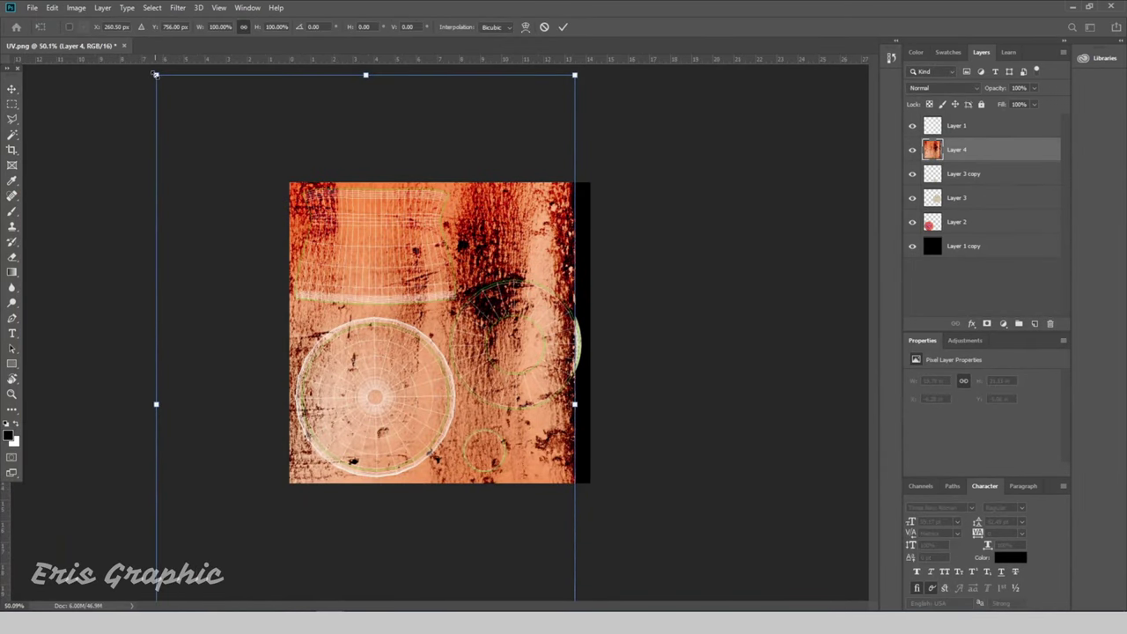
left_click_drag(155, 74, 289, 288)
left_click_drag(457, 473, 448, 215)
left_click_drag(564, 479, 468, 326)
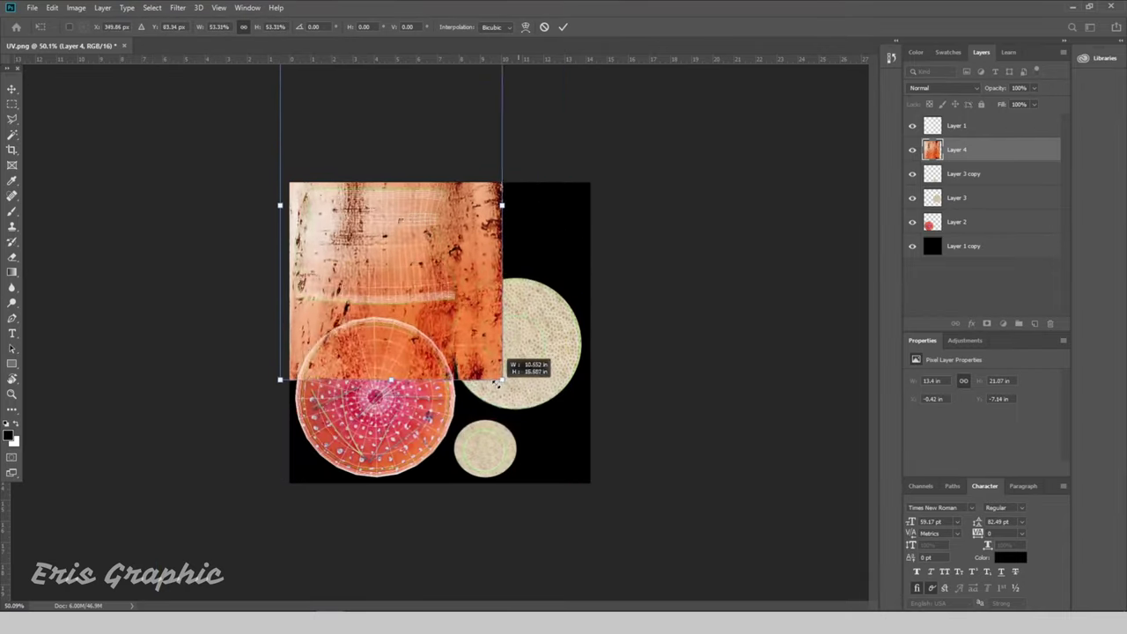
mouse_move(464, 272)
left_mouse_down()
mouse_move(472, 315)
mouse_move(473, 300)
left_mouse_up()
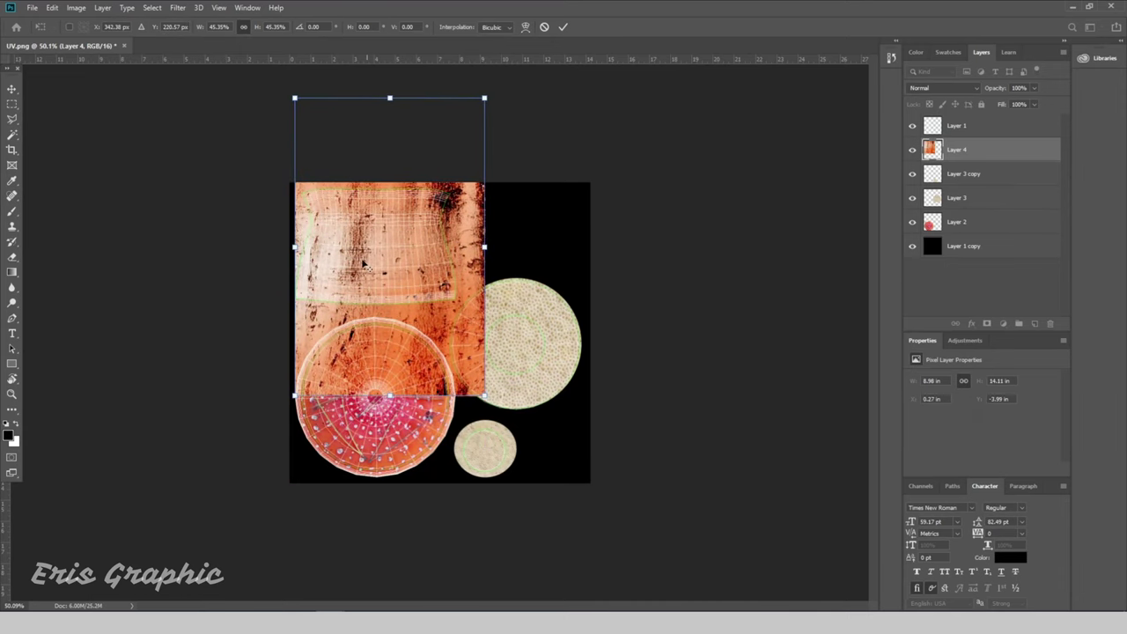
scroll(315, 249, "up", 2, "alt")
left_click_drag(480, 212, 478, 212)
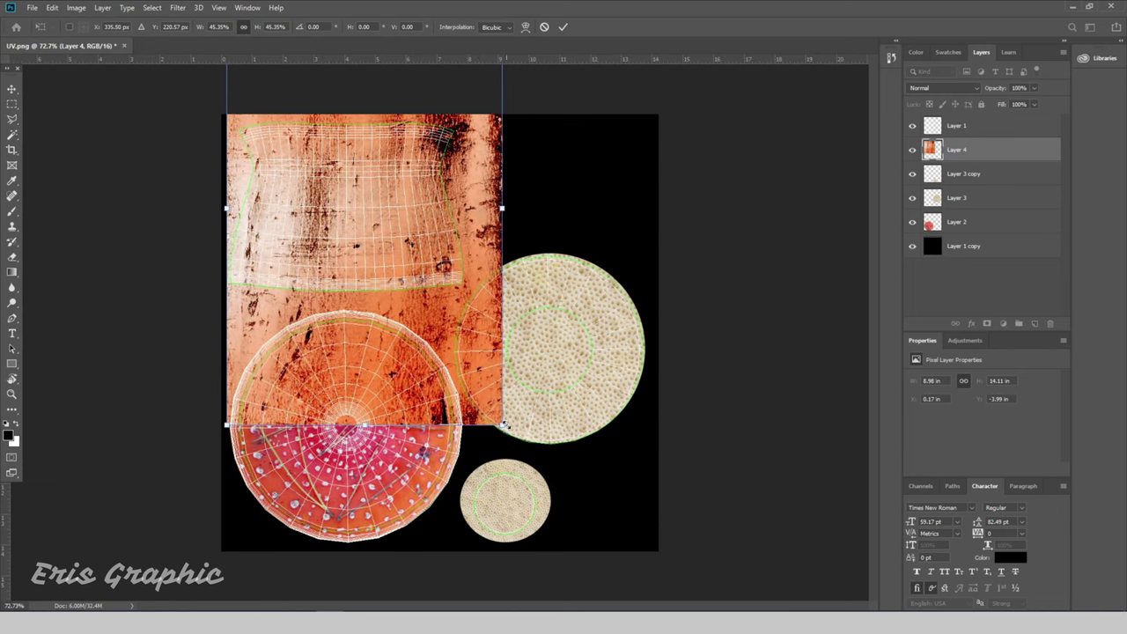
left_click_drag(504, 425, 469, 375)
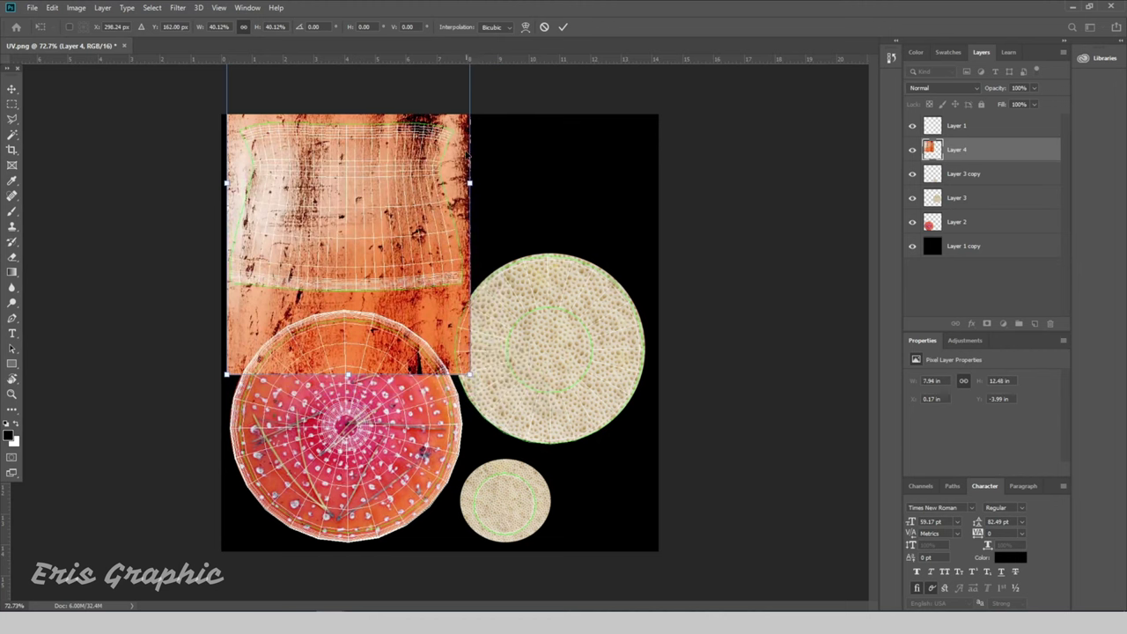
left_click_drag(459, 152, 459, 129)
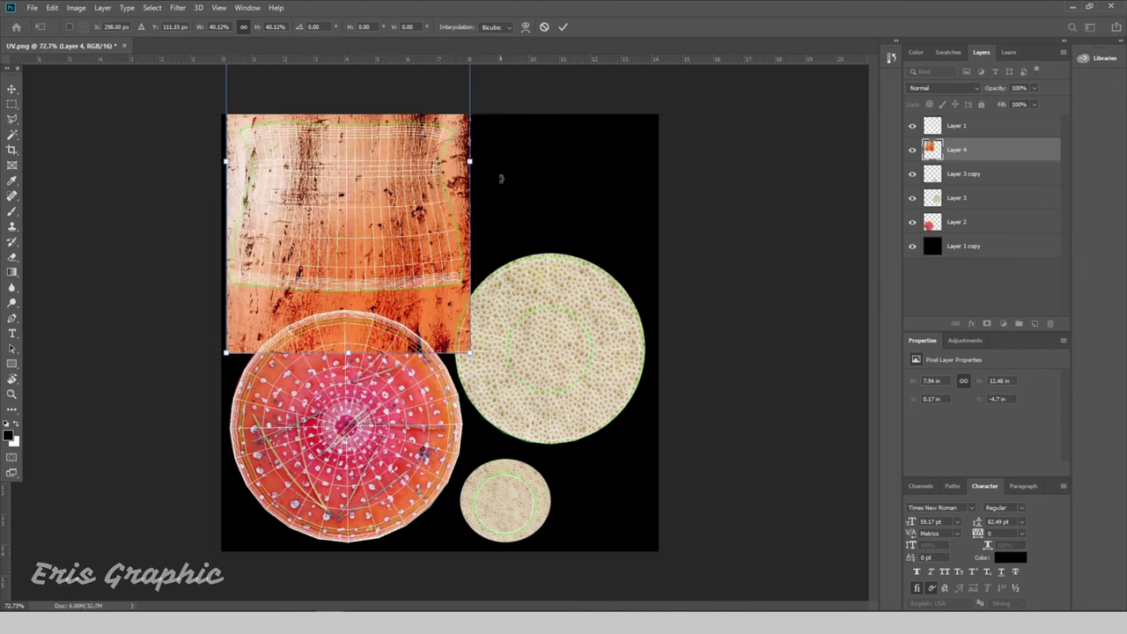
key("Return")
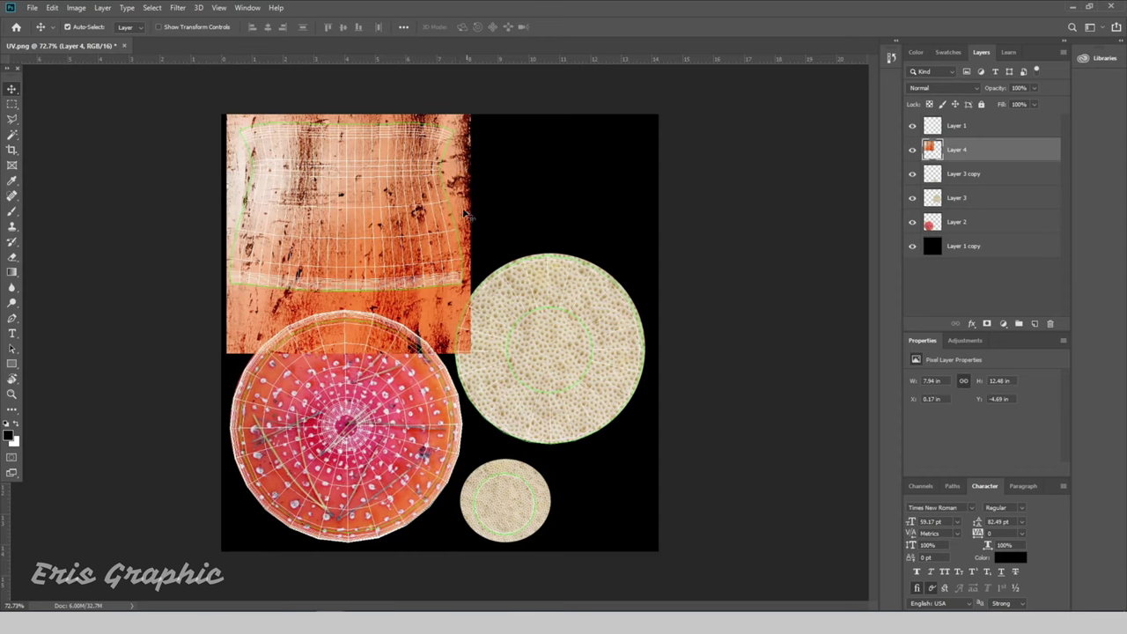
- Check which layers lie beneath the bark texture
right_click(458, 164)
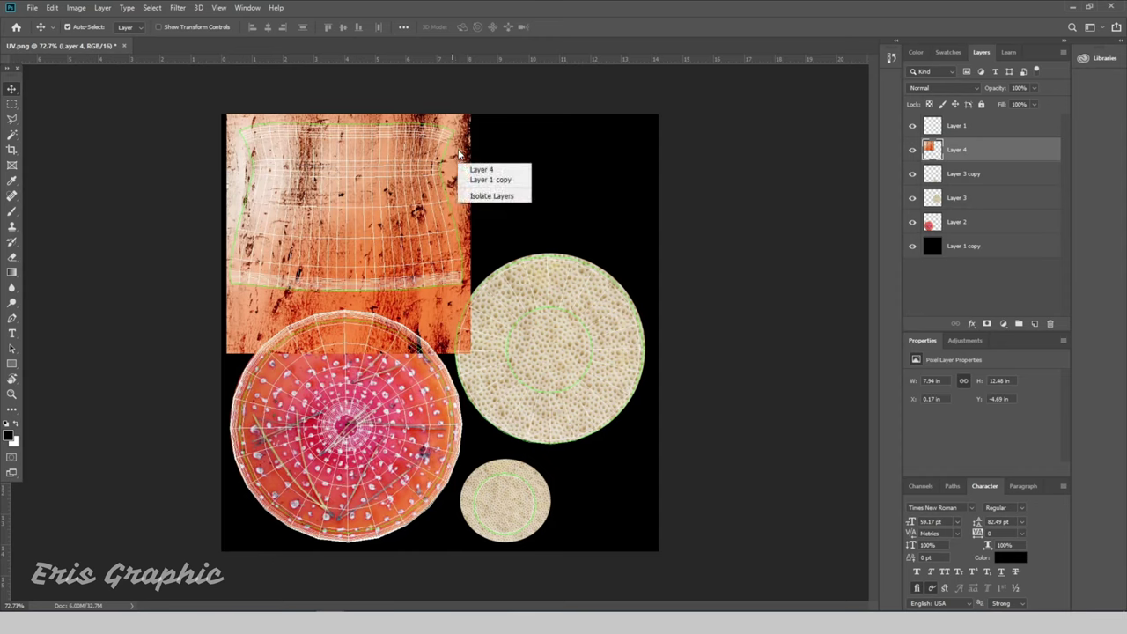
left_click(461, 166)
right_click(458, 155)
left_click(476, 159)
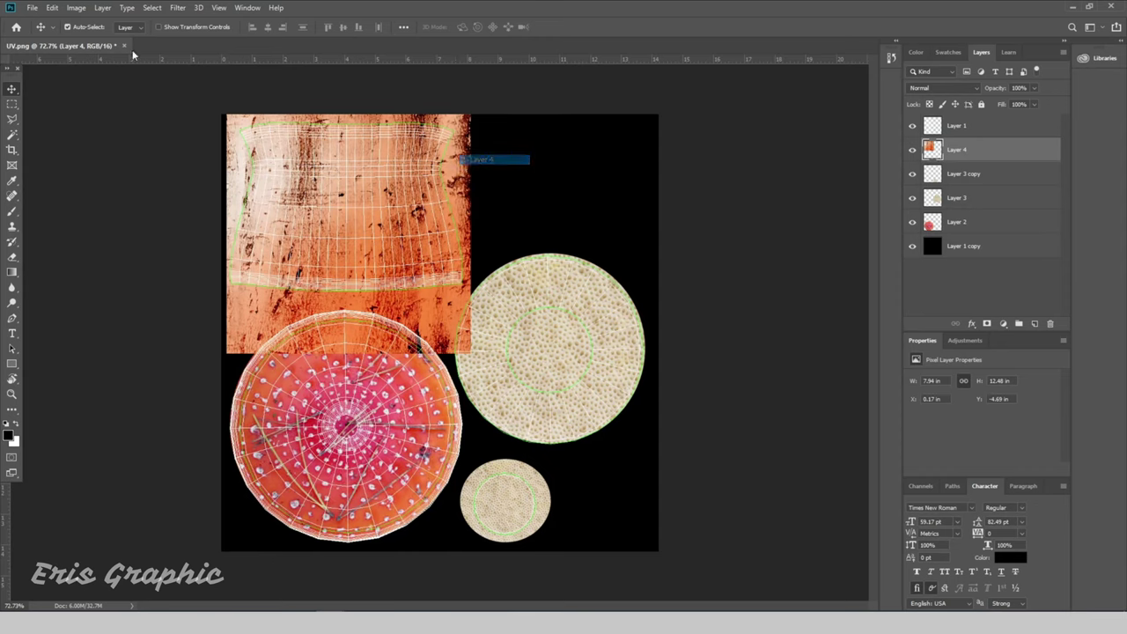
left_click(52, 7)
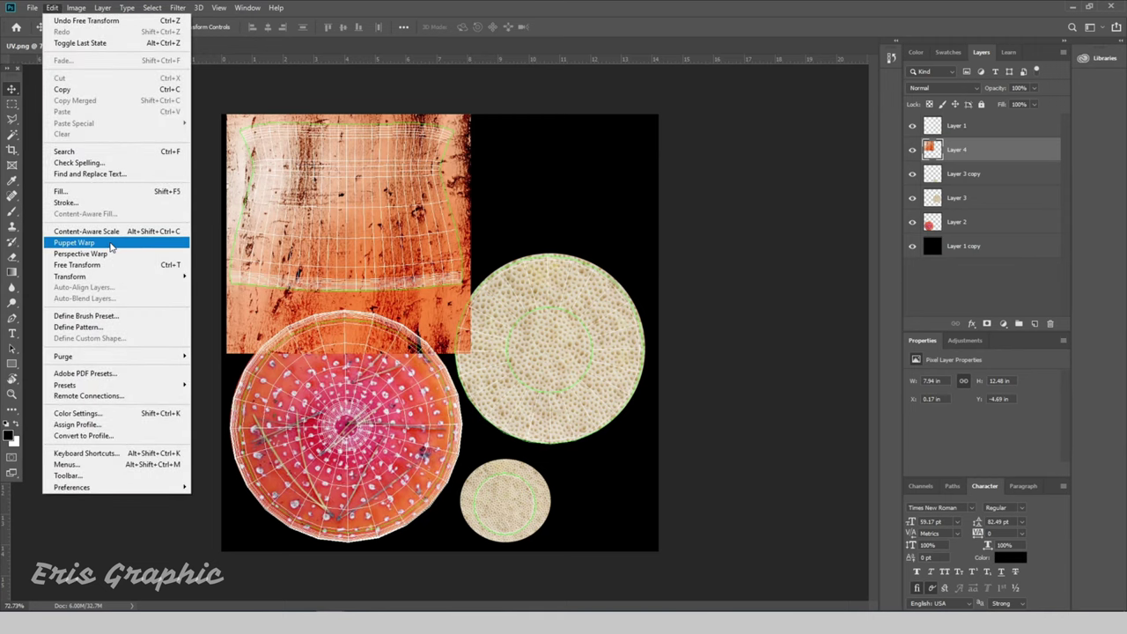
- Puppet-warp the bark, pinning and pulling its right and left edges toward the curved UV outline
left_click(110, 243)
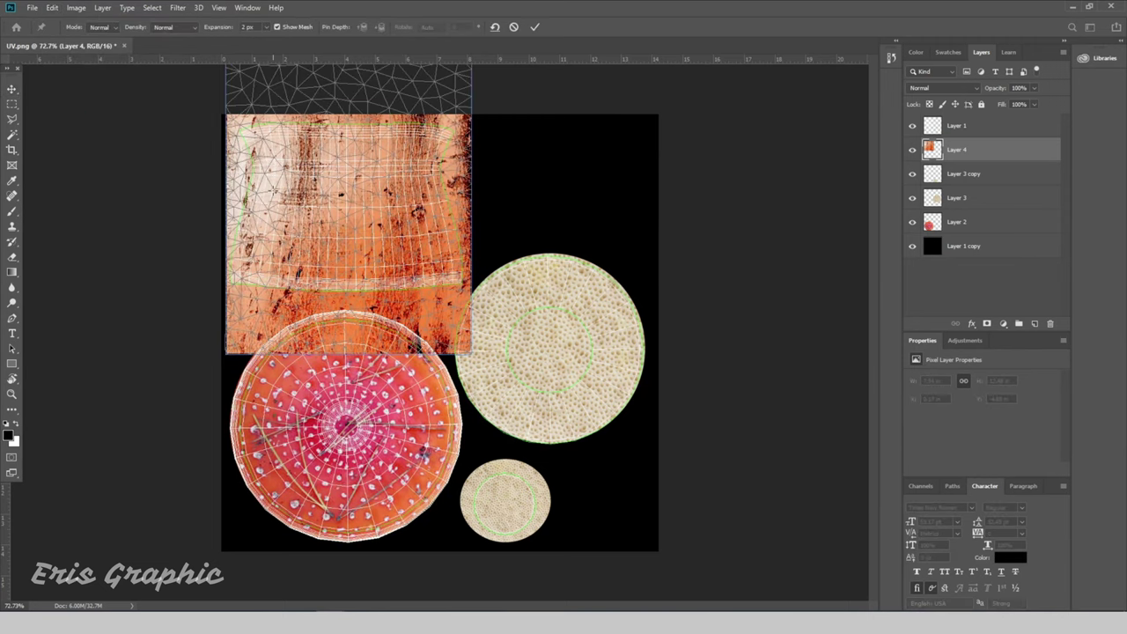
scroll(211, 170, "up", 5, "alt")
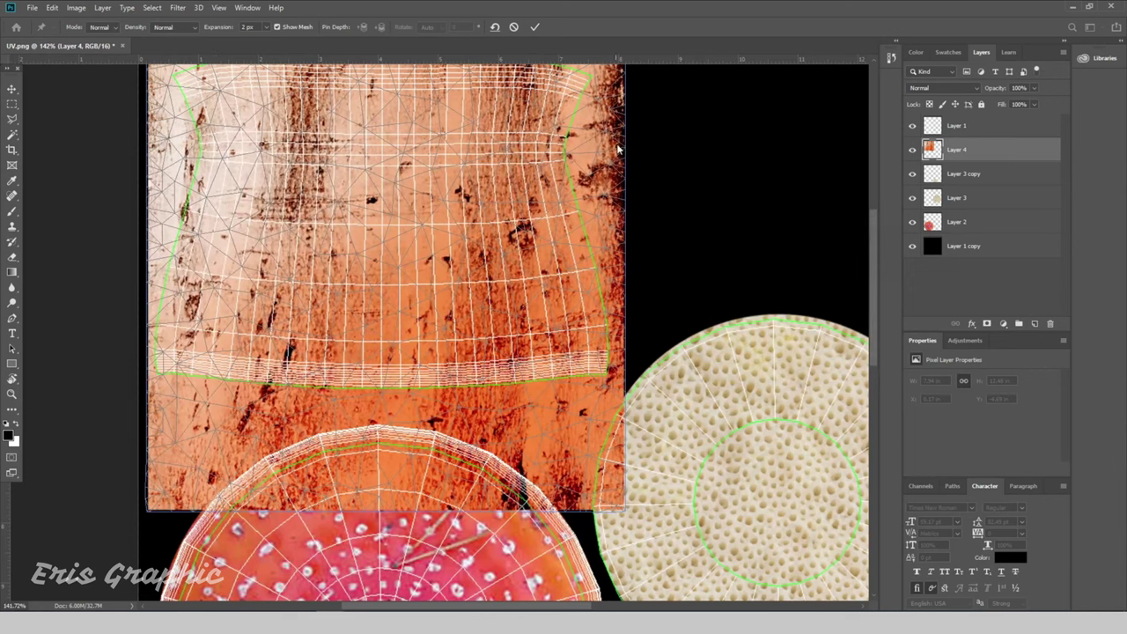
left_click(564, 131)
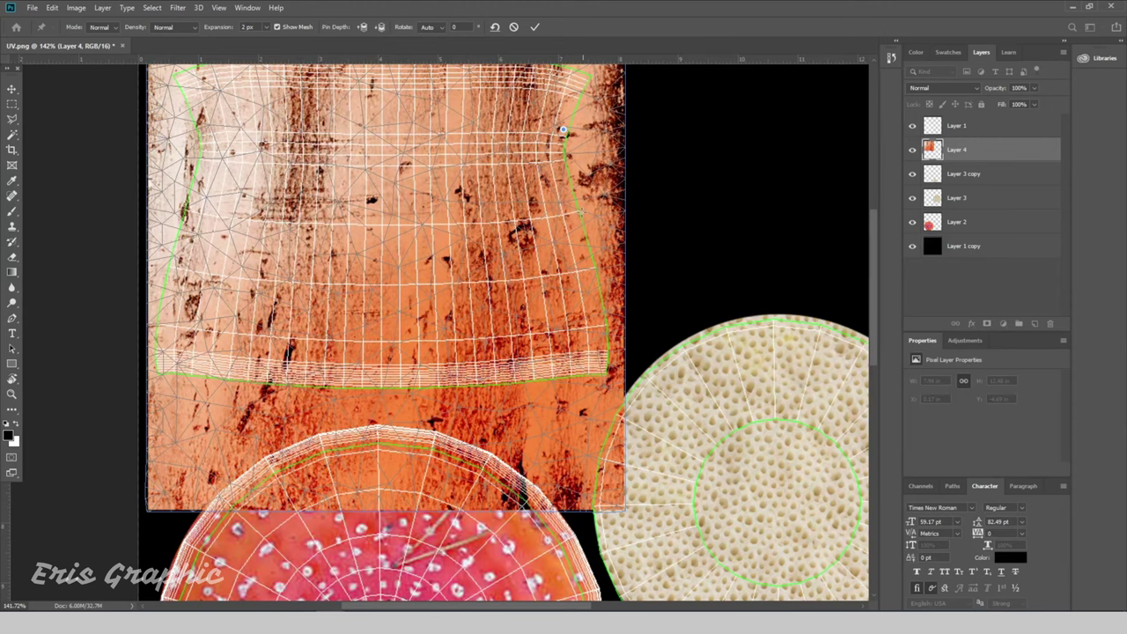
left_click_drag(558, 166, 551, 162)
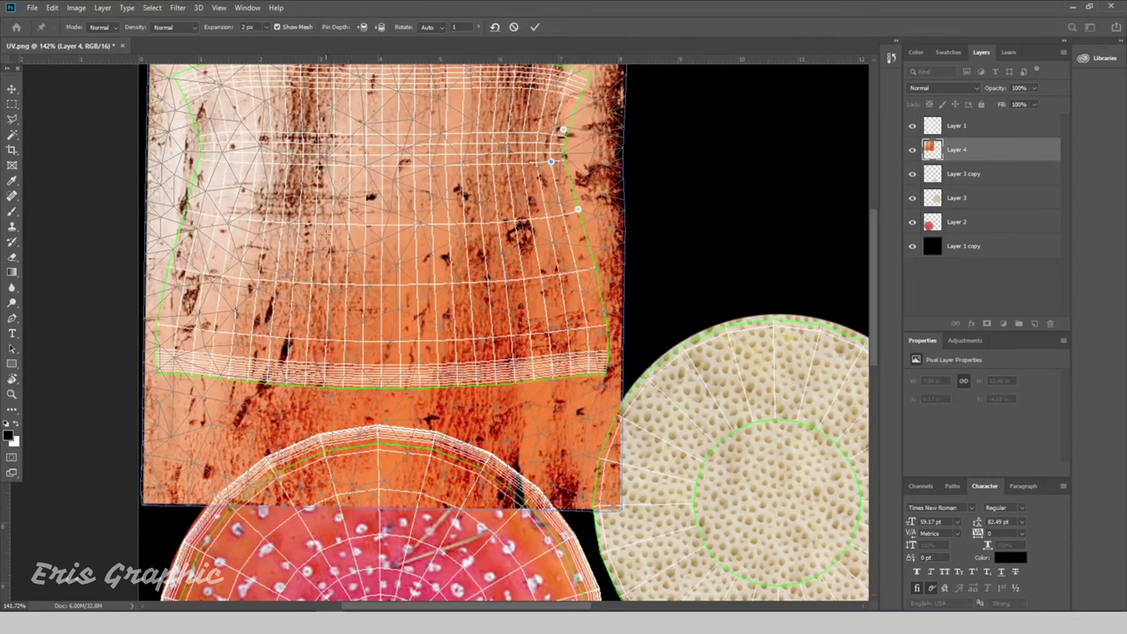
left_click(185, 102)
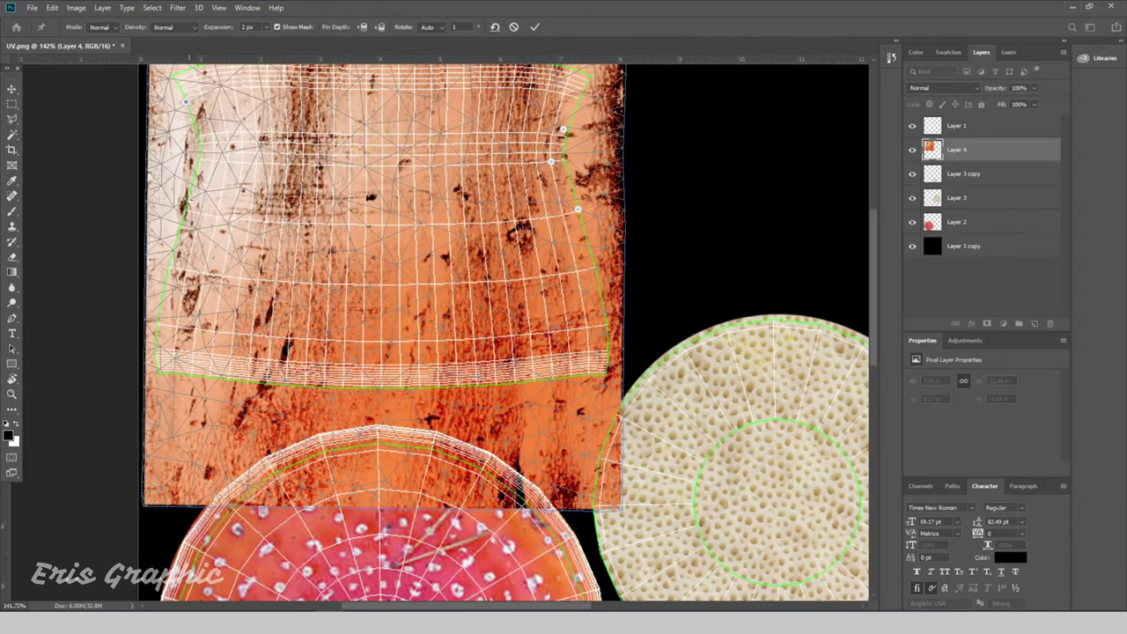
left_click_drag(201, 157, 211, 152)
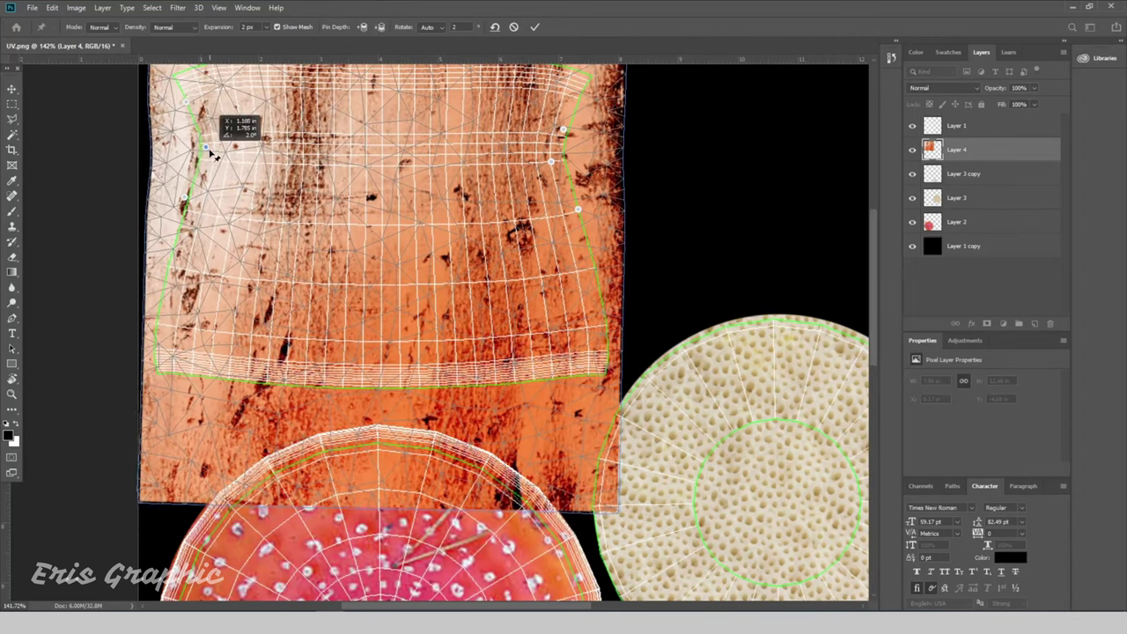
left_click_drag(551, 162, 546, 164)
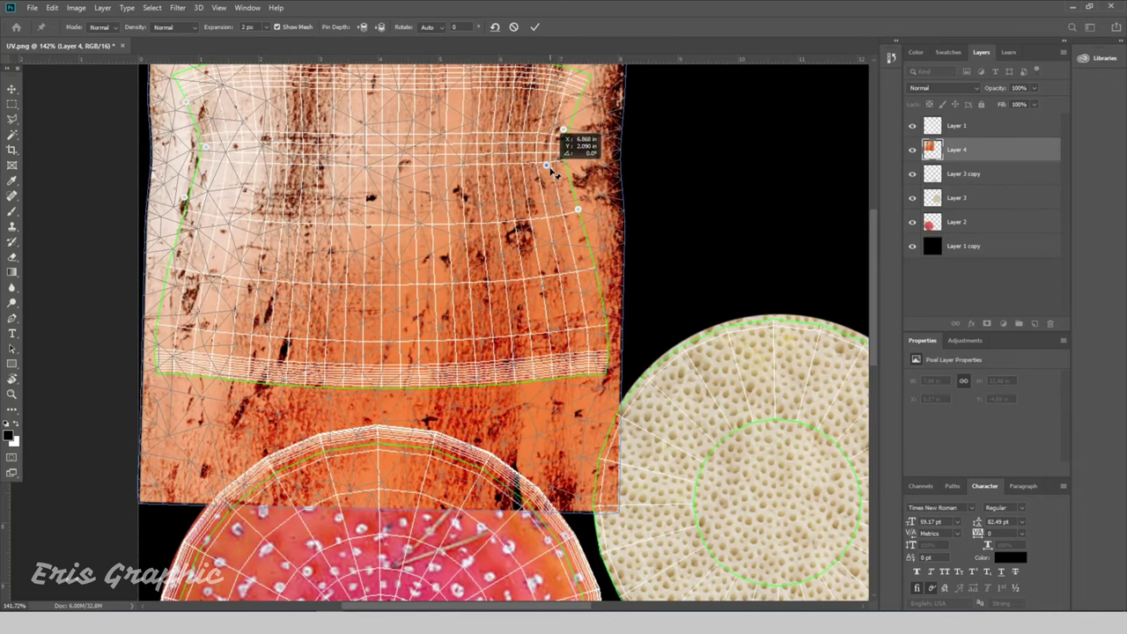
- Refine the top-left edge with another pin and apply the Puppet Warp
scroll(240, 309, "up", 1)
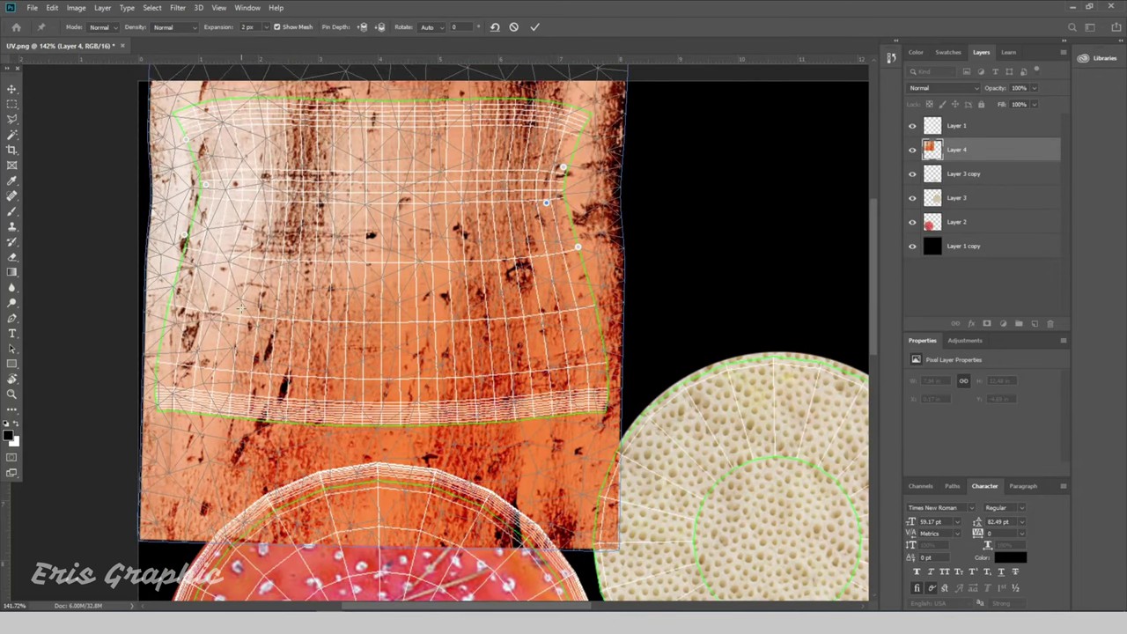
scroll(215, 263, "up", 1)
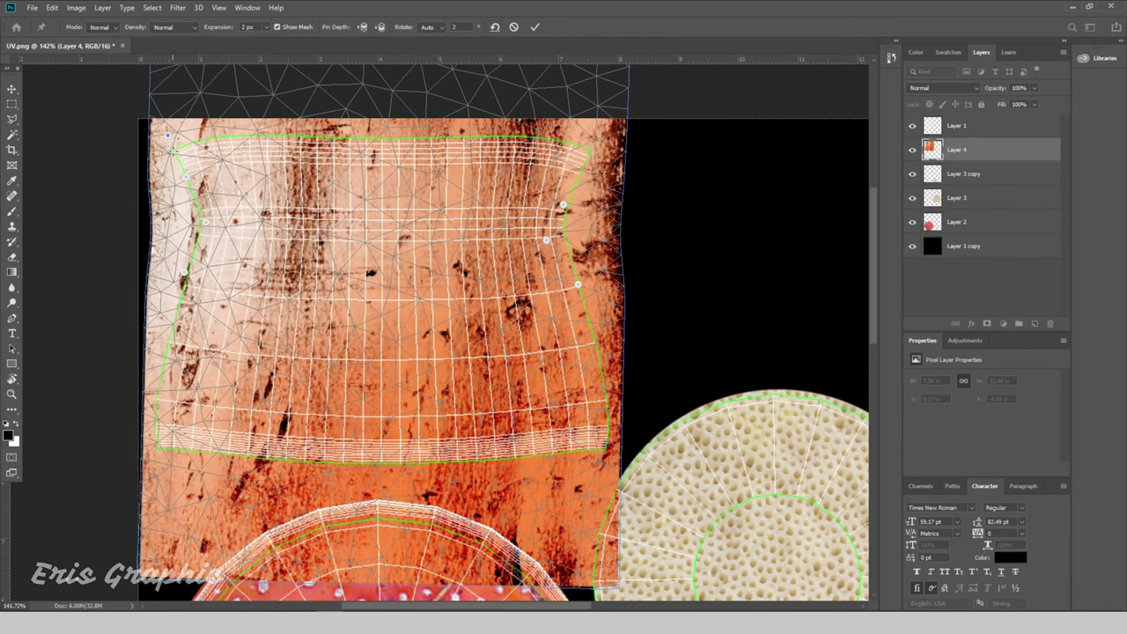
left_click_drag(174, 150, 173, 151)
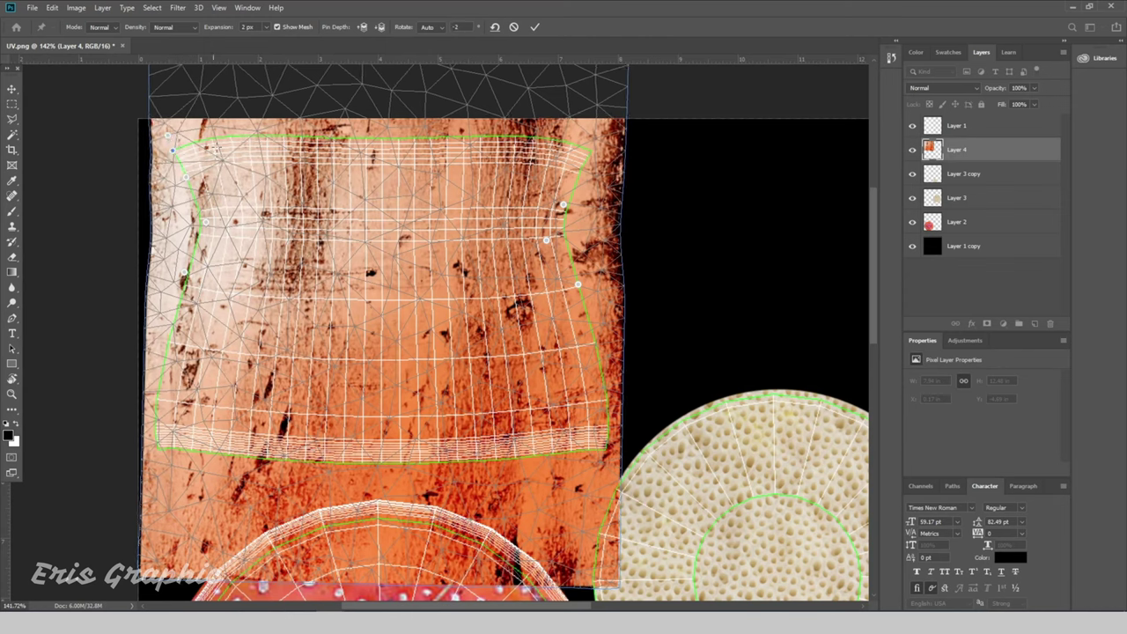
left_click(208, 139)
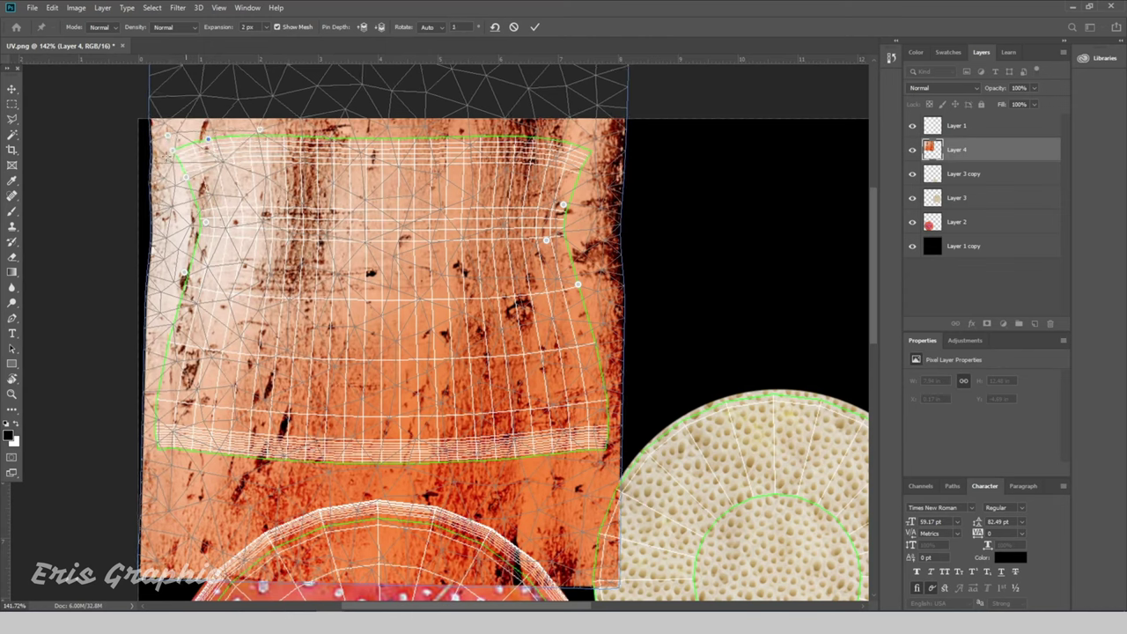
left_click(173, 155)
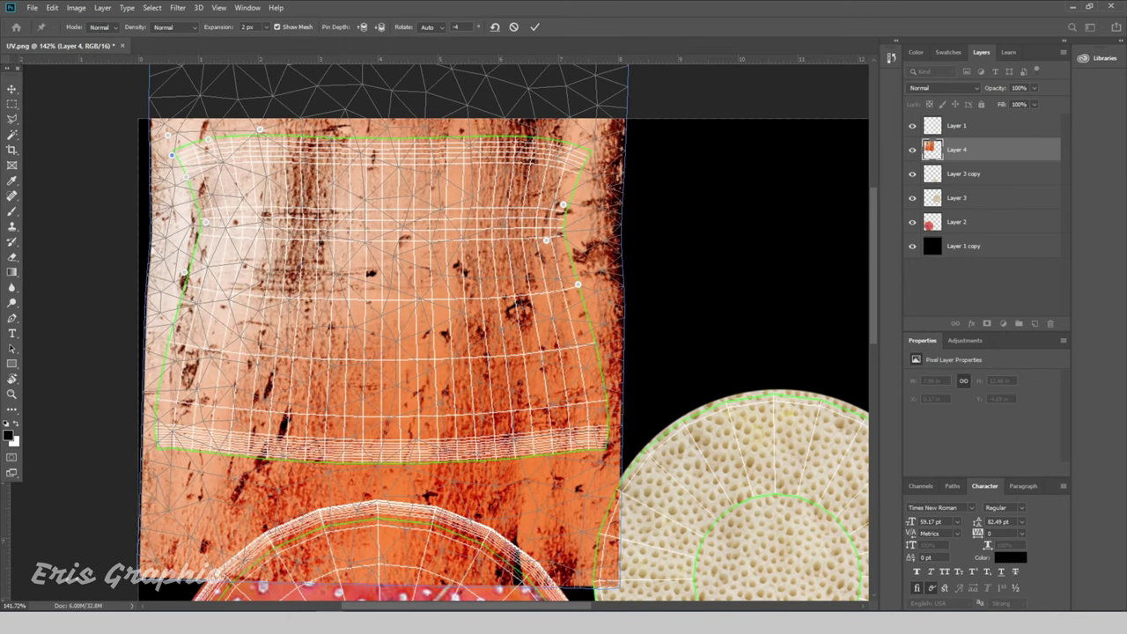
left_click(13, 90)
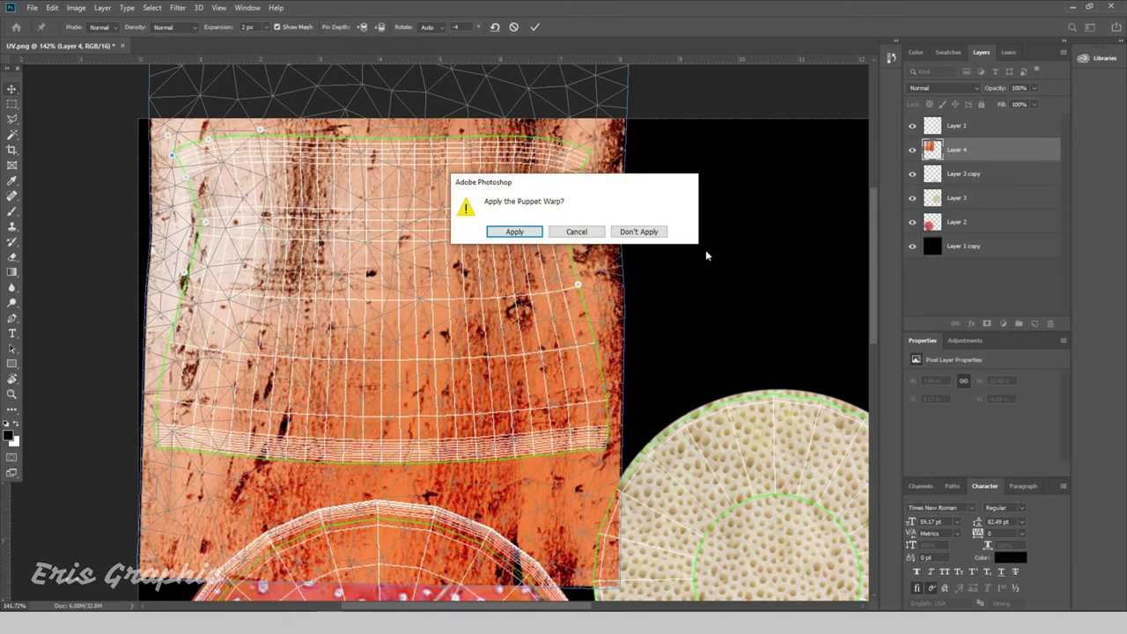
left_click(516, 230)
scroll(696, 256, "down", 2, "alt")
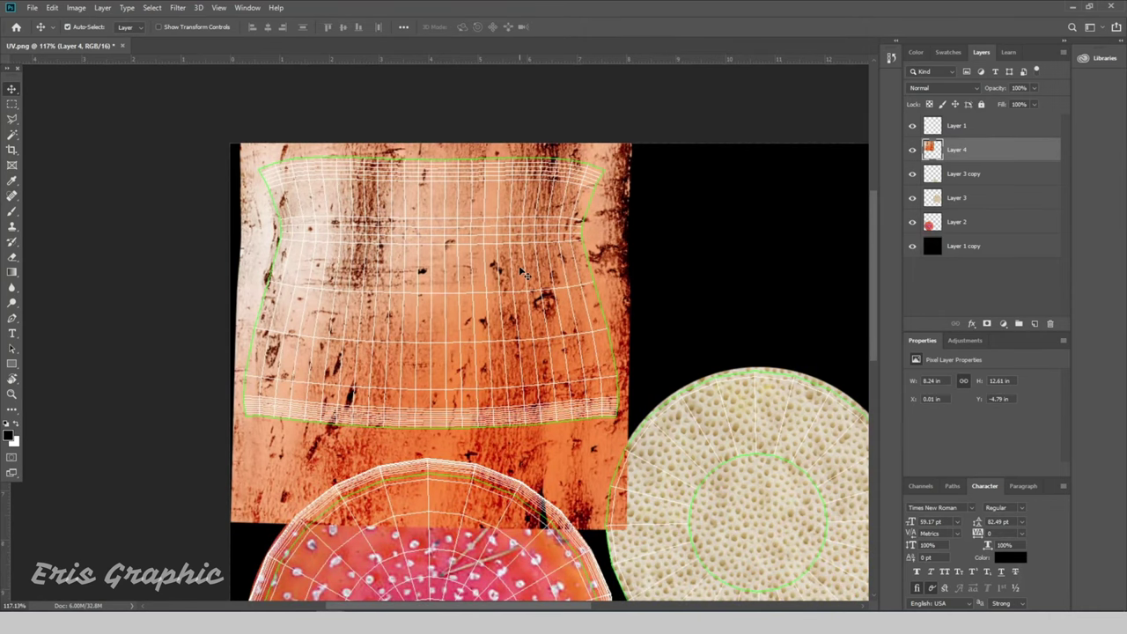
scroll(523, 275, "down", 1, "alt")
scroll(479, 305, "down", 1, "alt")
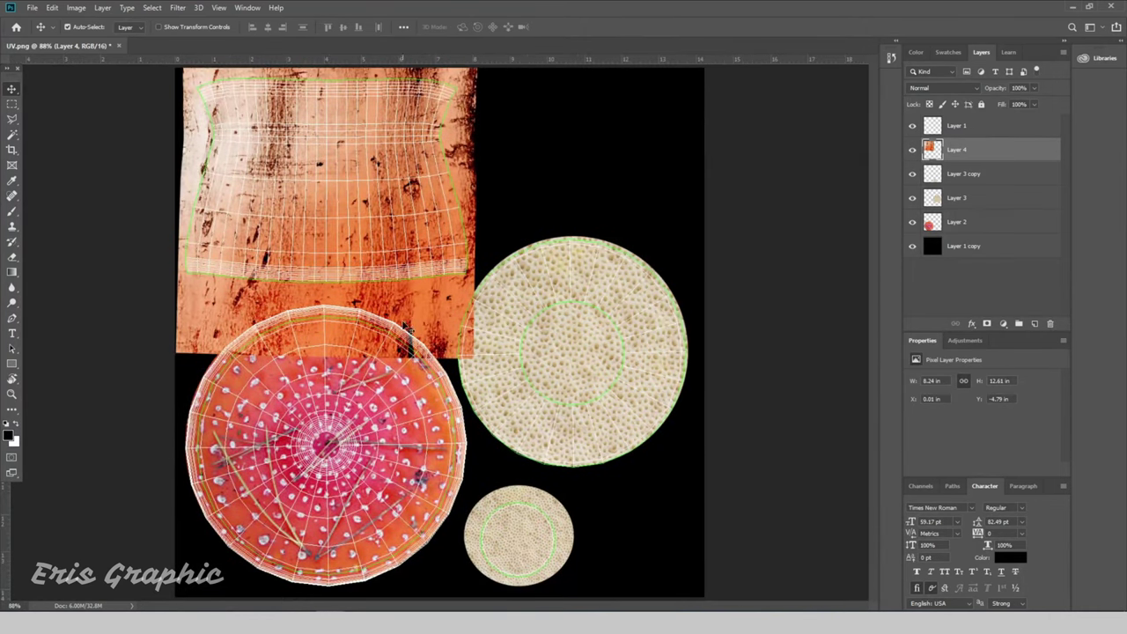
- Delete the excess lower bark strip so it no longer overlaps the circles
left_click(12, 118)
left_click(599, 189)
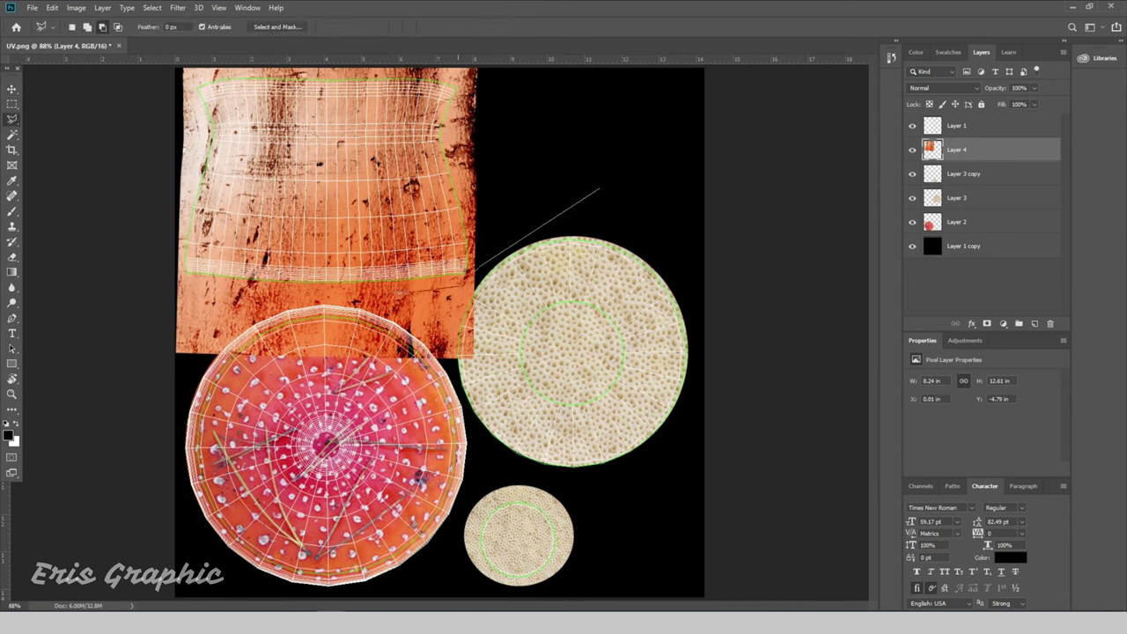
left_click(142, 292)
left_click(98, 354)
left_click(142, 417)
left_click(542, 423)
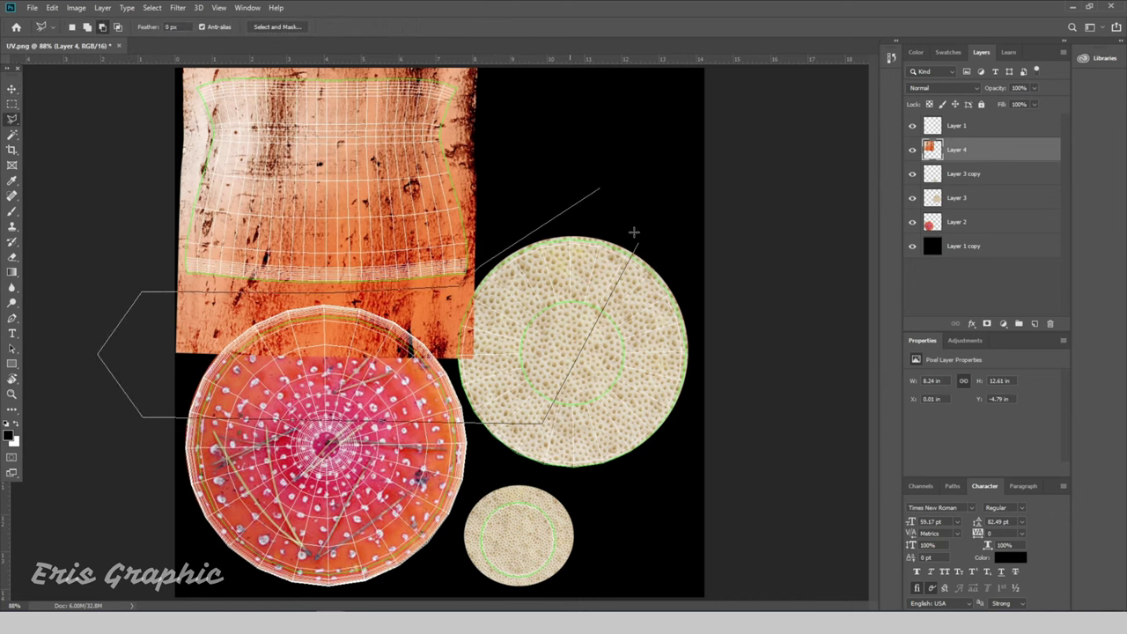
left_click(600, 189)
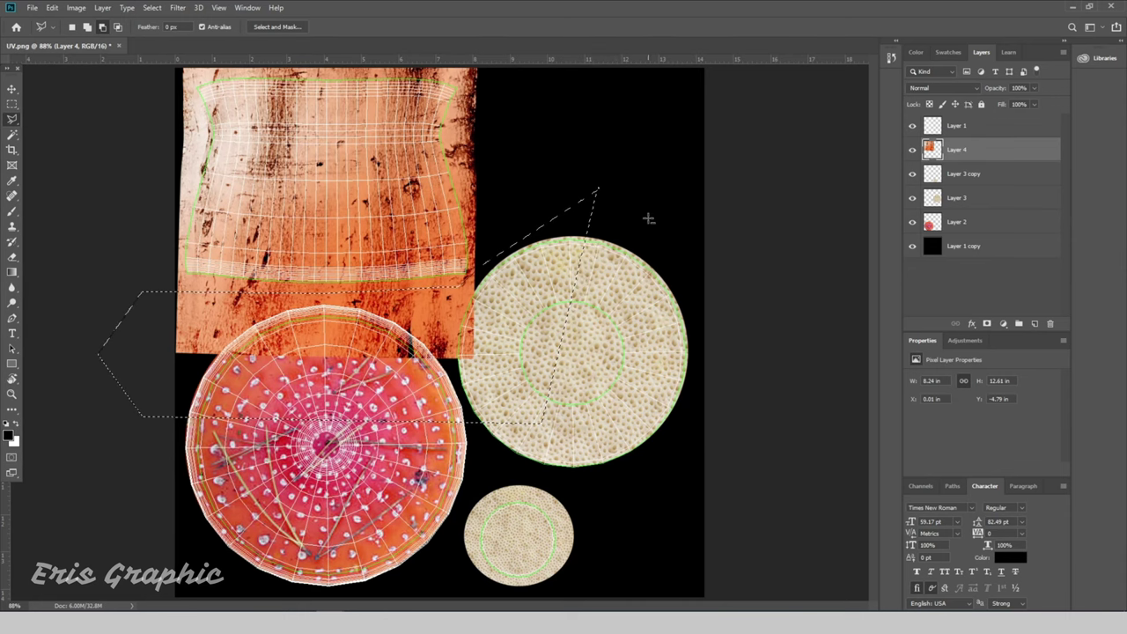
key("Delete")
key("ctrl+d")
- Zoom around to review the finished layout with all four shells textured
scroll(482, 387, "down", 3, "alt")
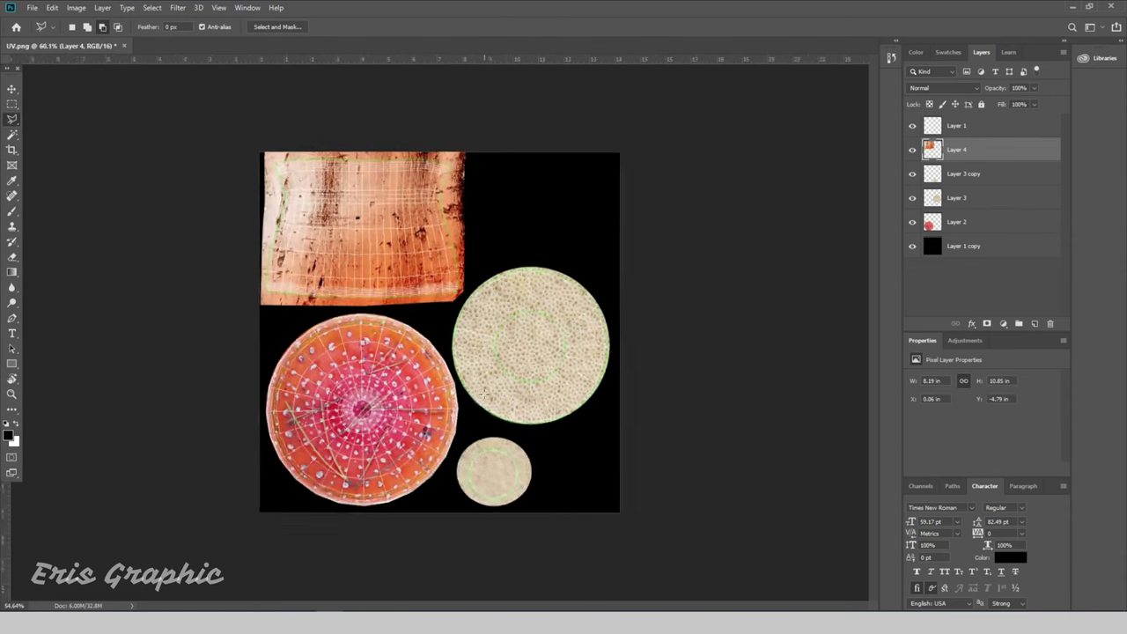
scroll(476, 233, "up", 2, "alt")
scroll(472, 239, "up", 2, "alt")
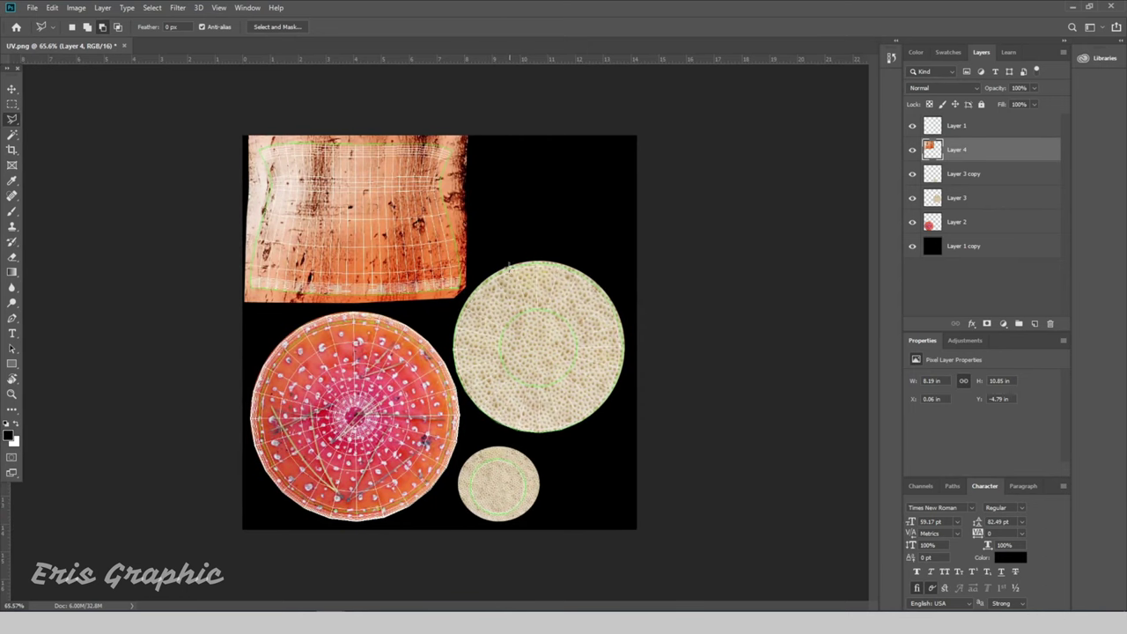
scroll(508, 267, "up", 2, "alt")
scroll(264, 176, "up", 2, "alt")
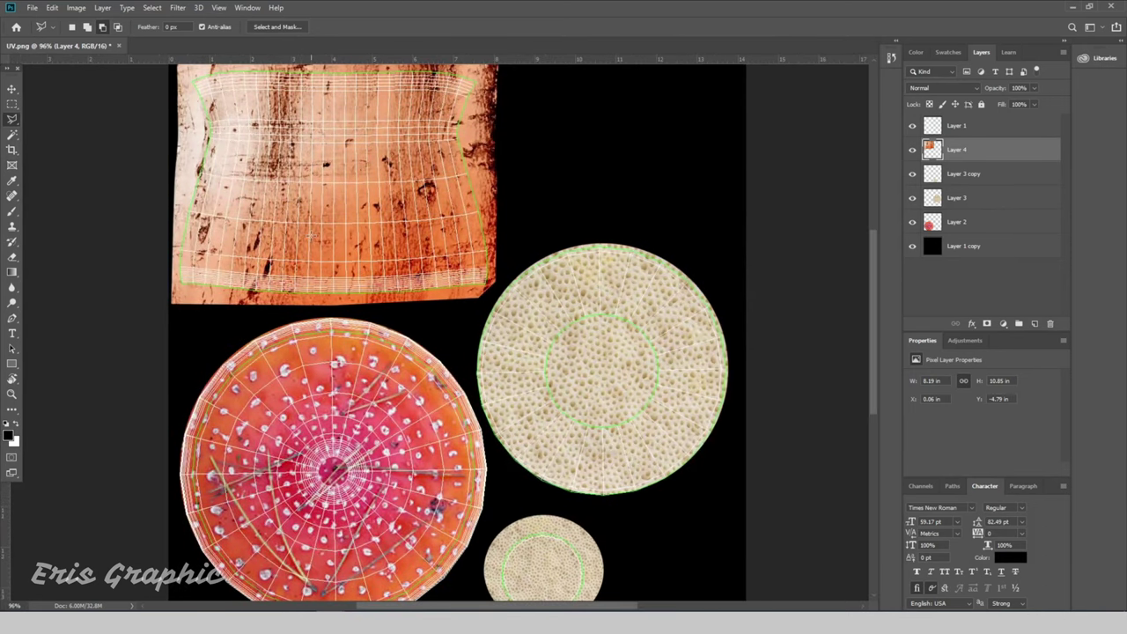
scroll(493, 257, "down", 1, "alt")
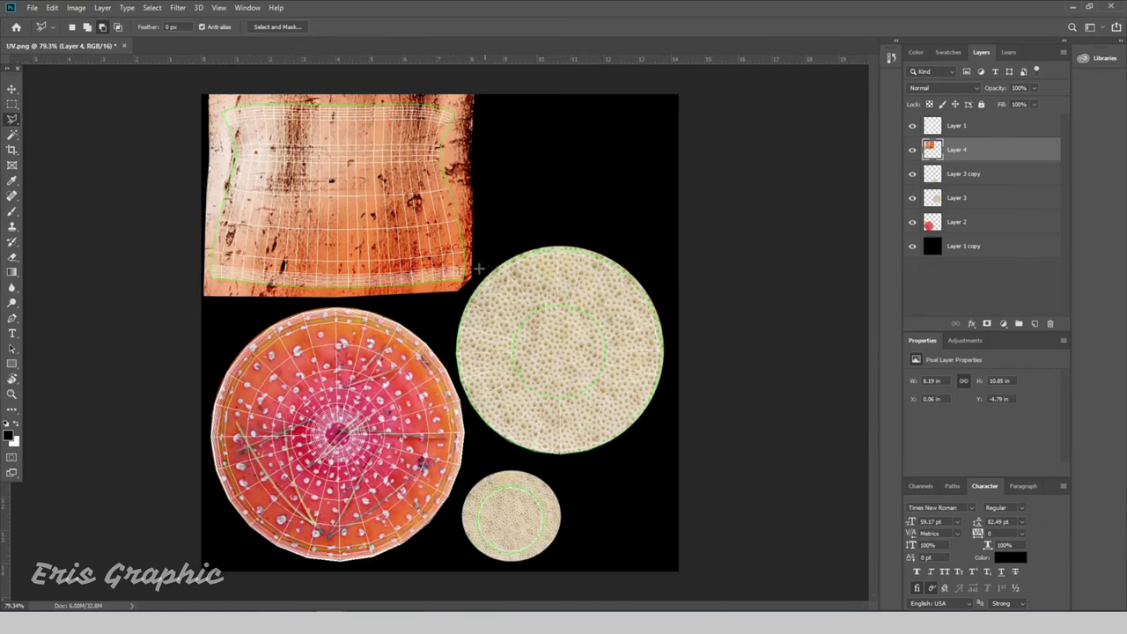
left_click(31, 8)
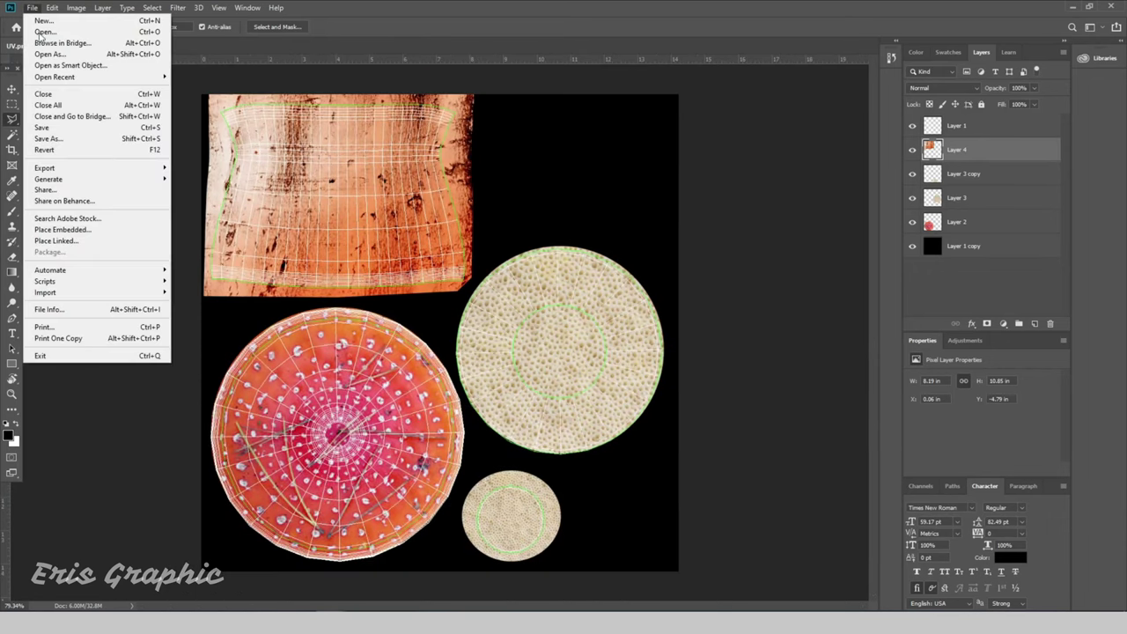
- Hide the black background layer and save the layout as transparent PNG 'UV MUSHROOM' in MAPS
left_click(59, 141)
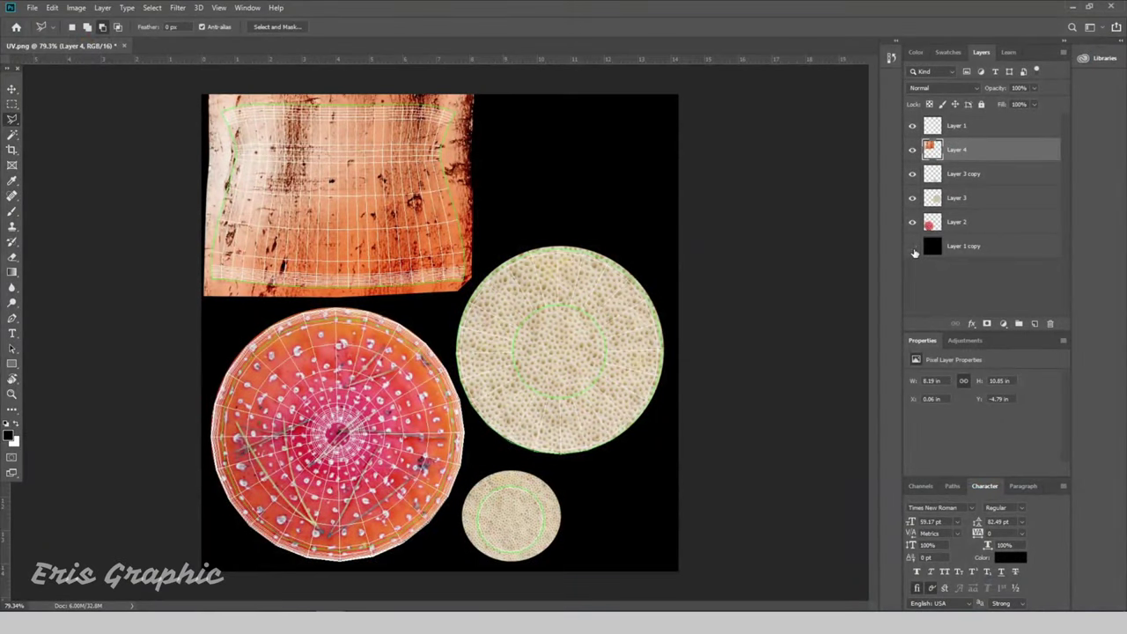
left_click(914, 248)
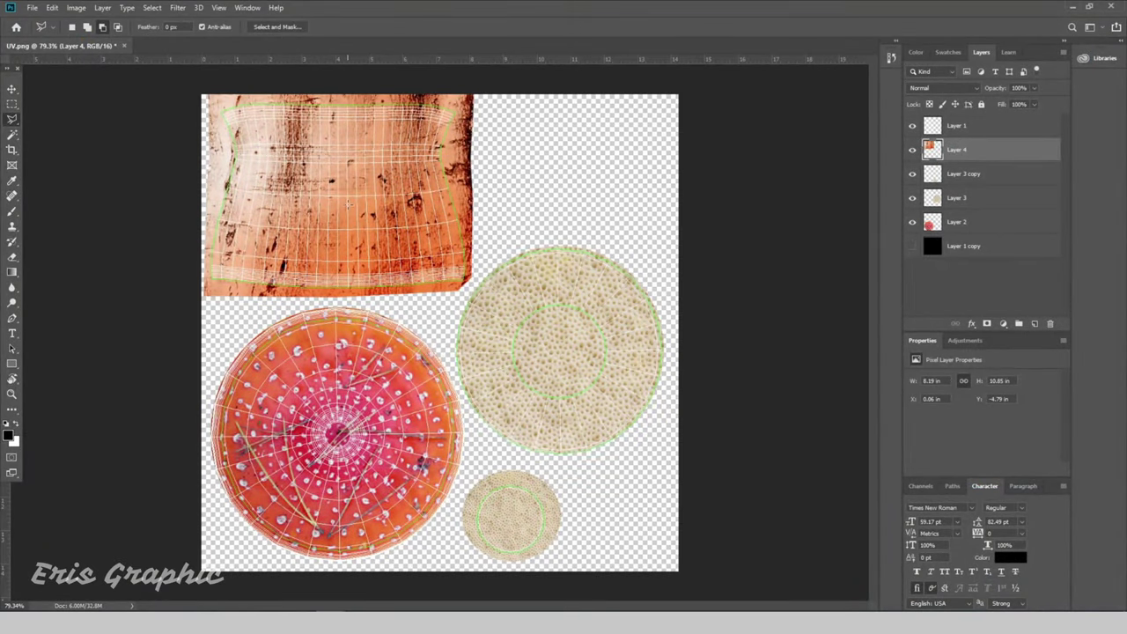
left_click(33, 9)
left_click(48, 139)
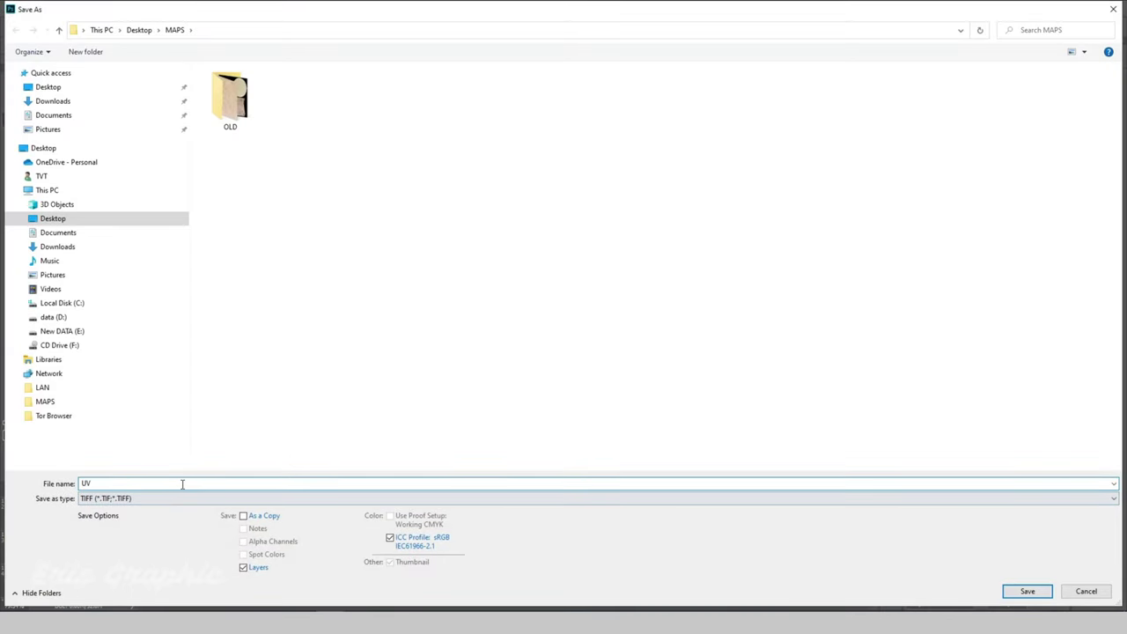
left_click(174, 499)
scroll(145, 585, "down", 2)
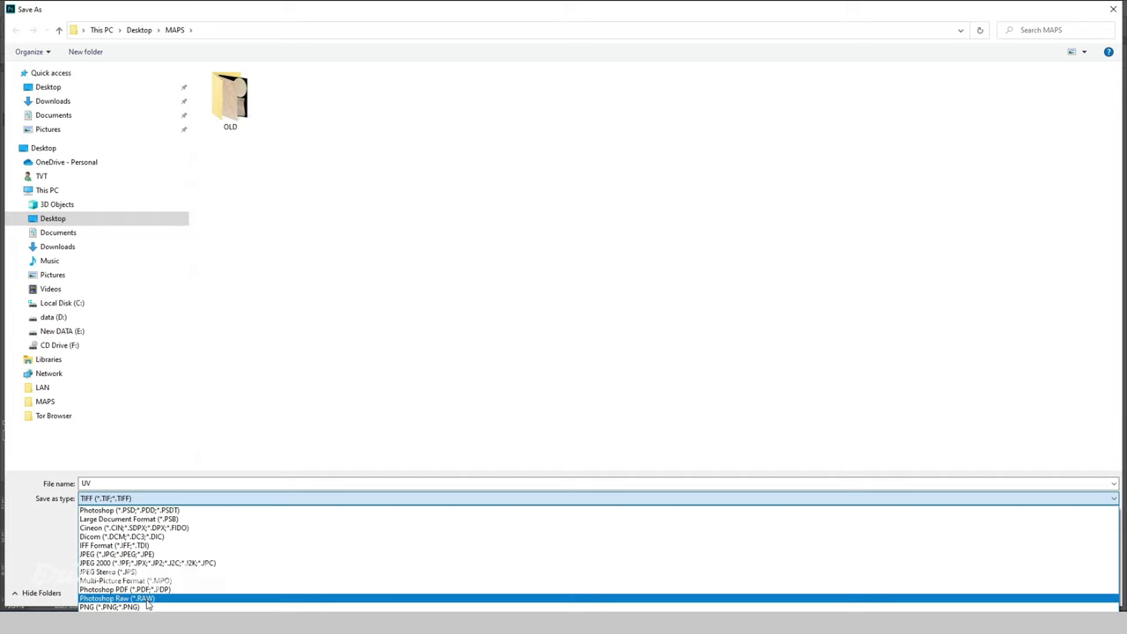
left_click(132, 606)
type("MUSHROOM")
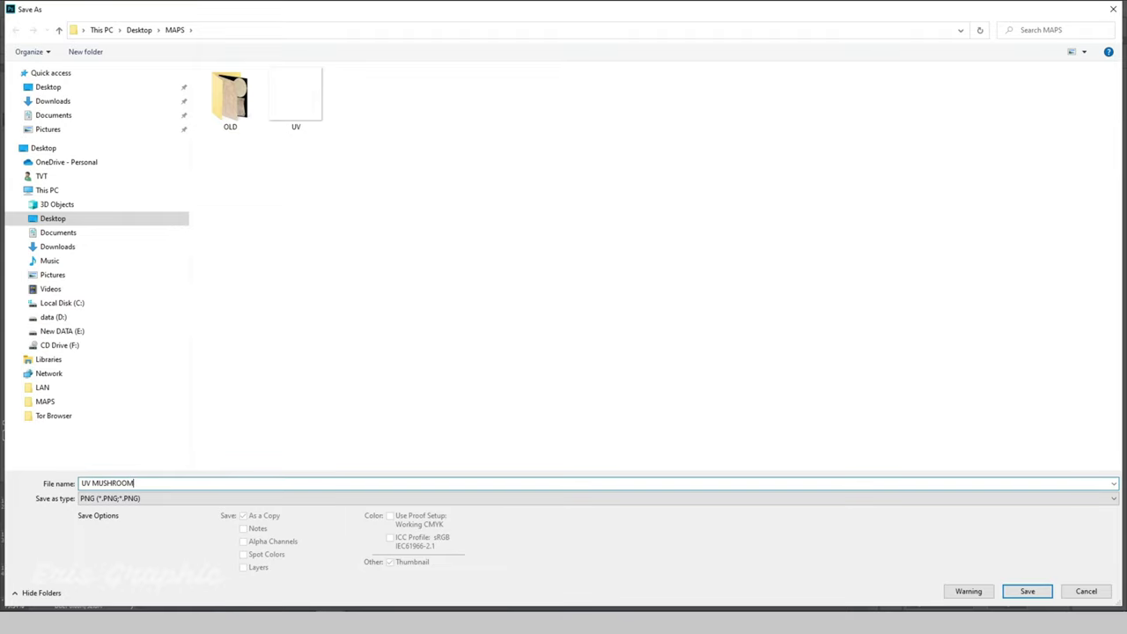
key("Return")
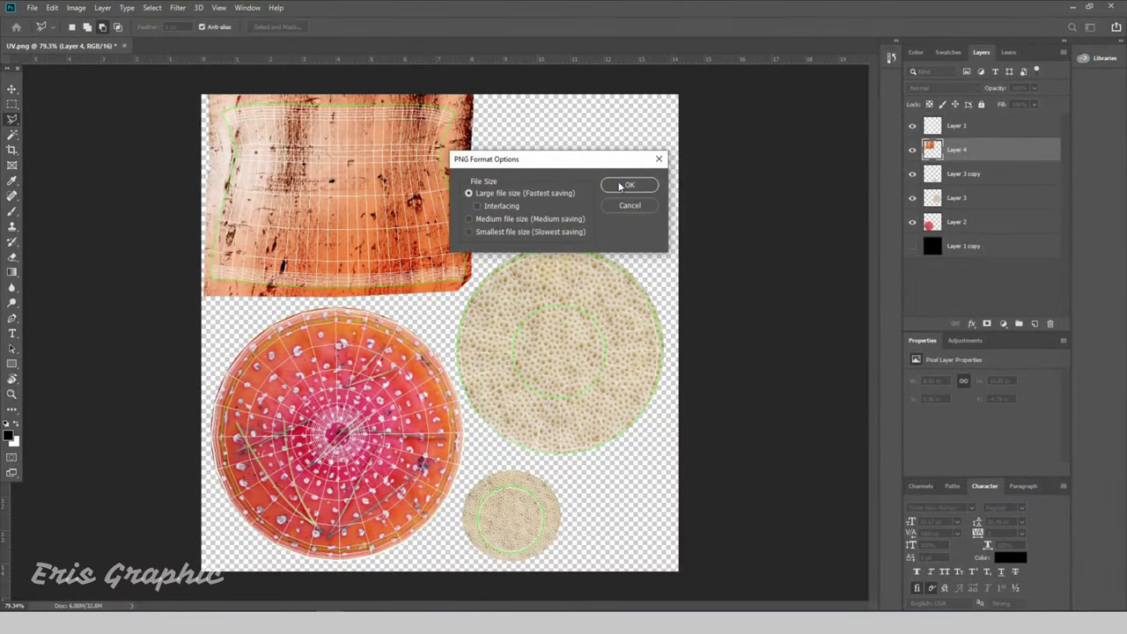
left_click(627, 185)
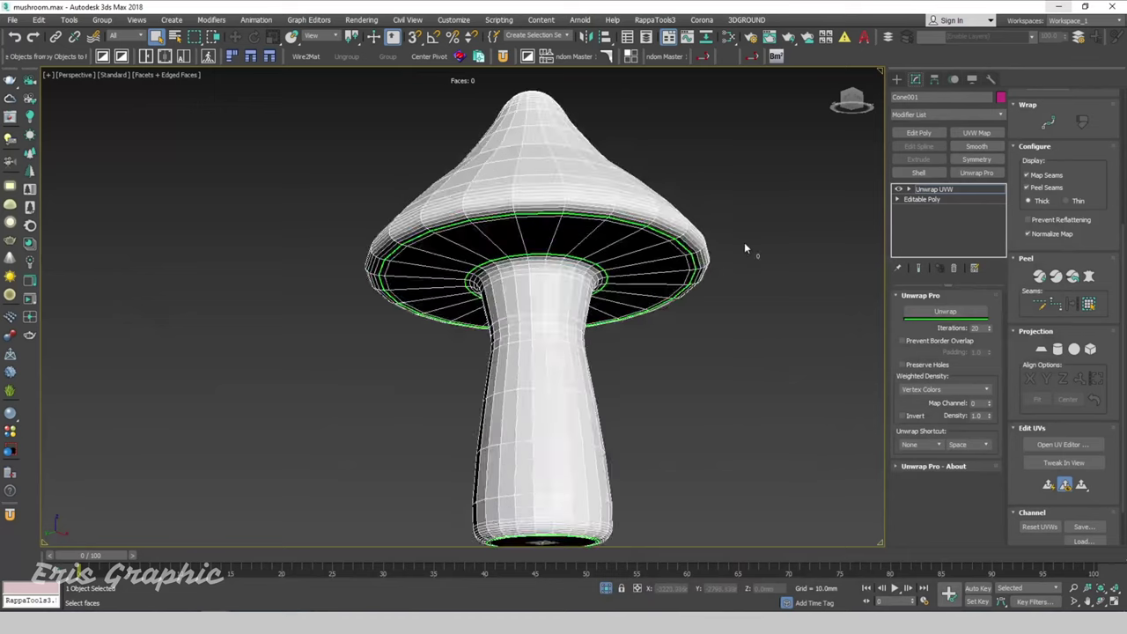
- Display the Texture Checker on the mushroom's UVs, then open the Slate Material Editor
scroll(742, 241, "down", 3)
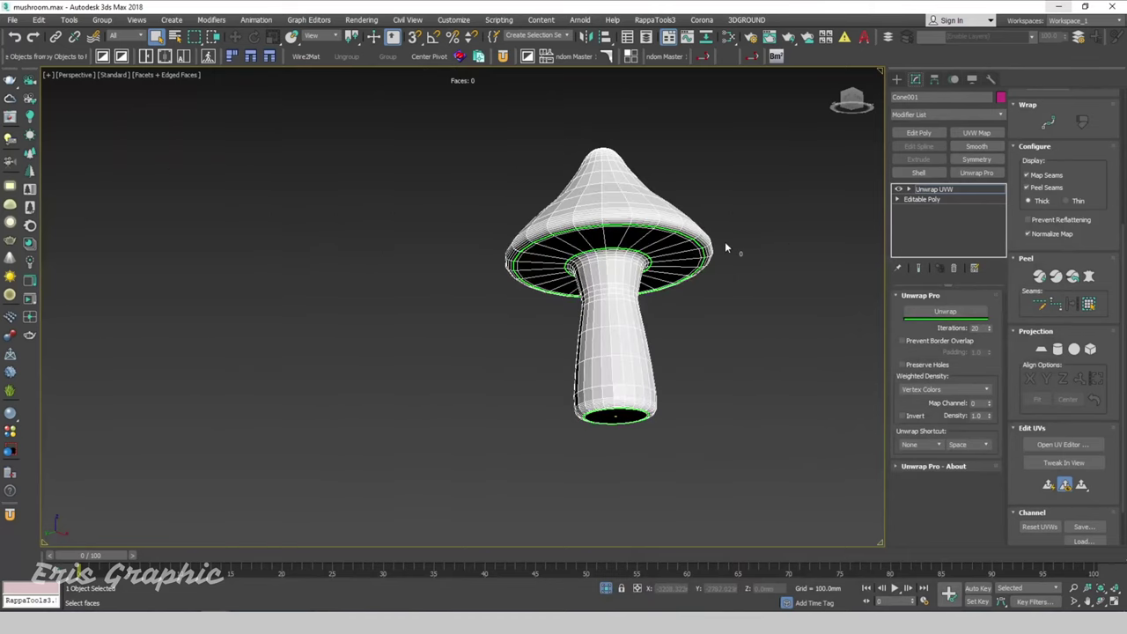
middle_click_drag(725, 241, 774, 292, "alt")
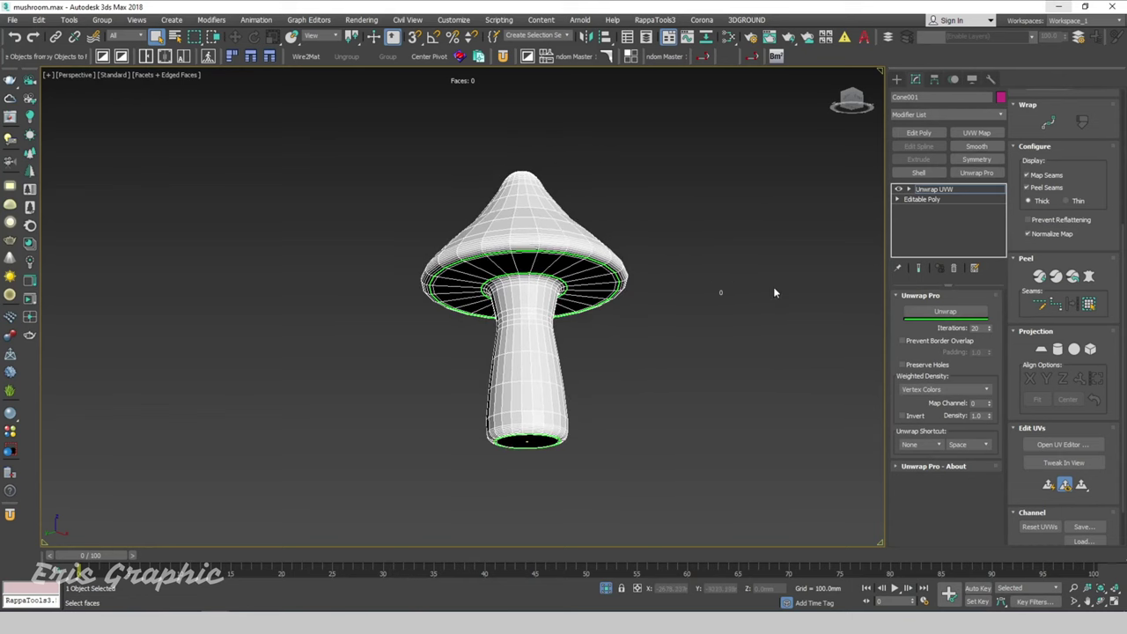
left_click(1063, 444)
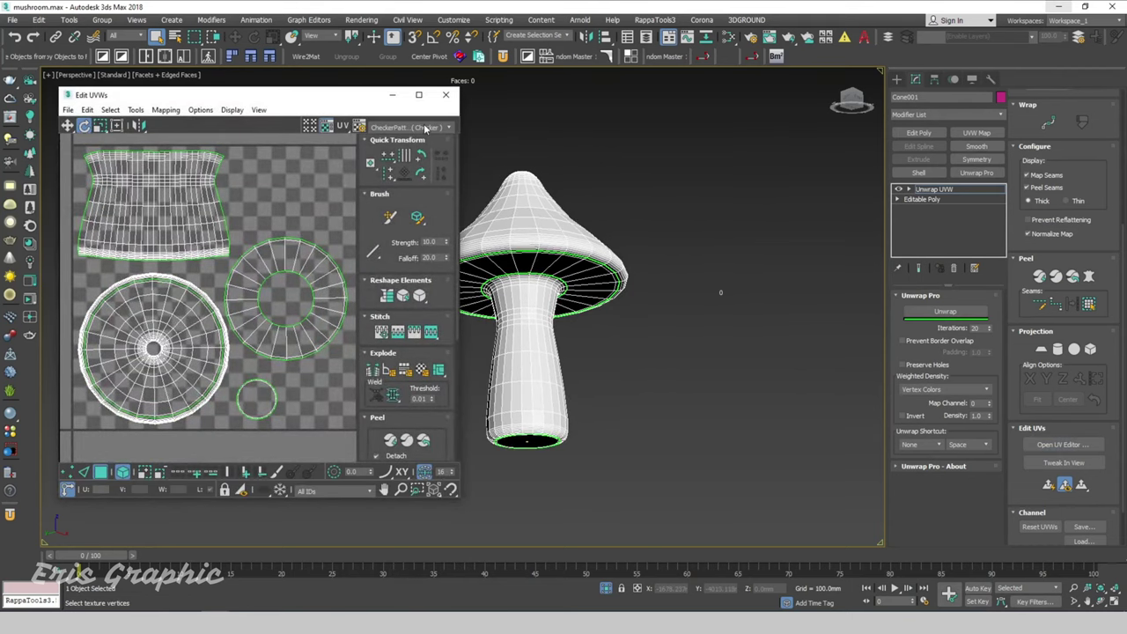
left_click(424, 129)
left_click(411, 139)
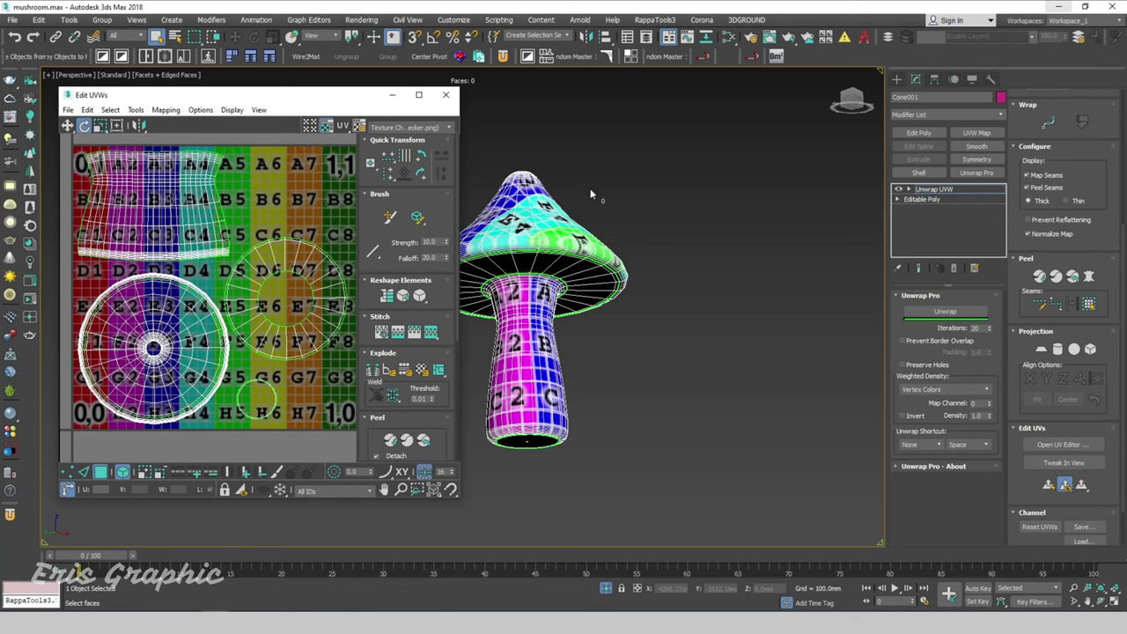
mouse_move(684, 298)
middle_mouse_down("alt")
mouse_move(634, 333)
mouse_move(718, 394)
mouse_move(712, 315)
middle_mouse_up("alt")
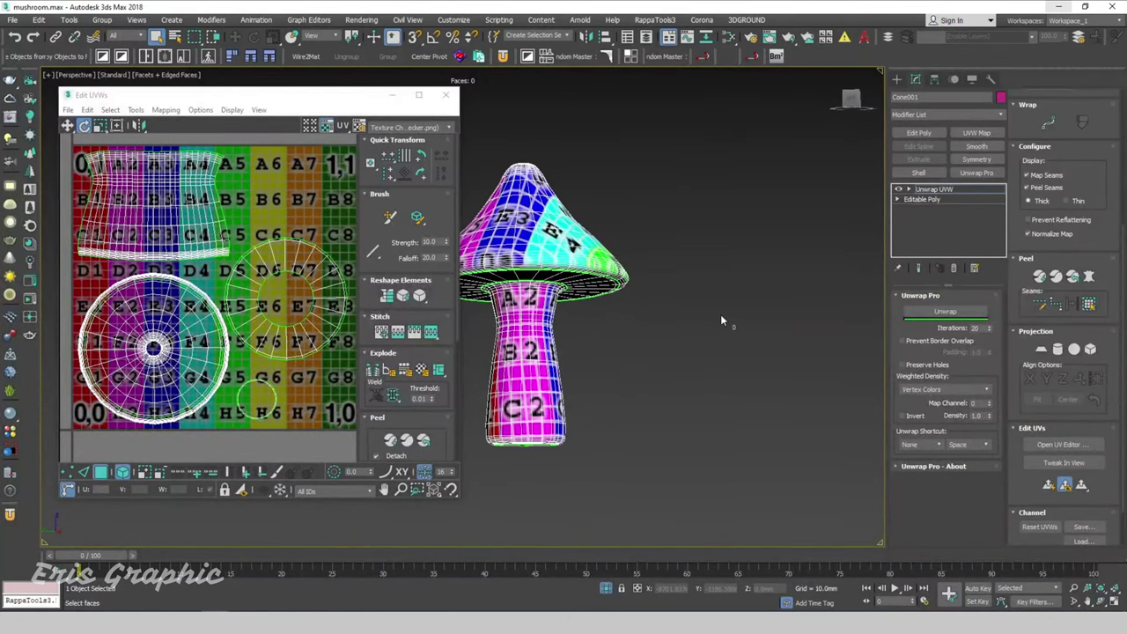
left_click(393, 94)
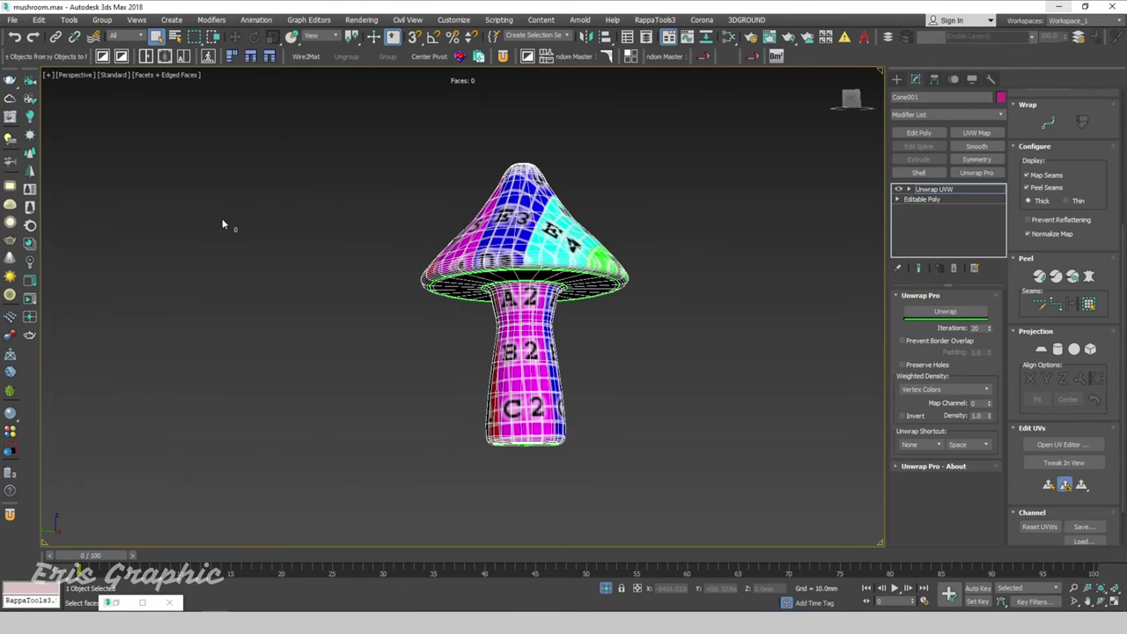
key("m")
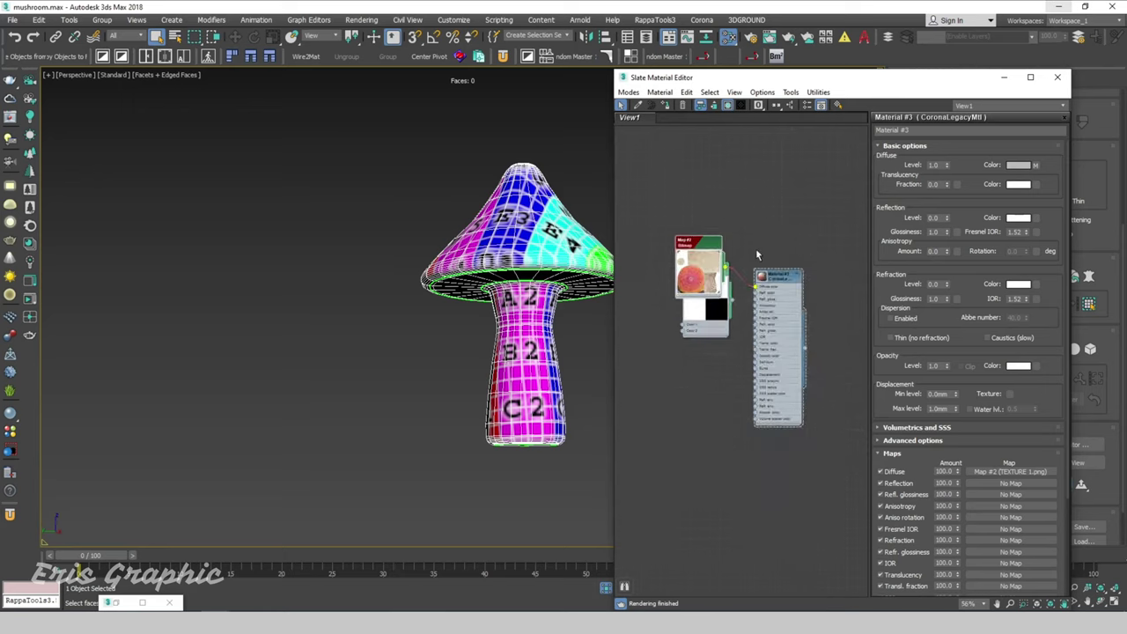
- Replace the existing material nodes with a new Corona material and a Corona bitmap node
left_click_drag(682, 201, 839, 414)
key("Delete")
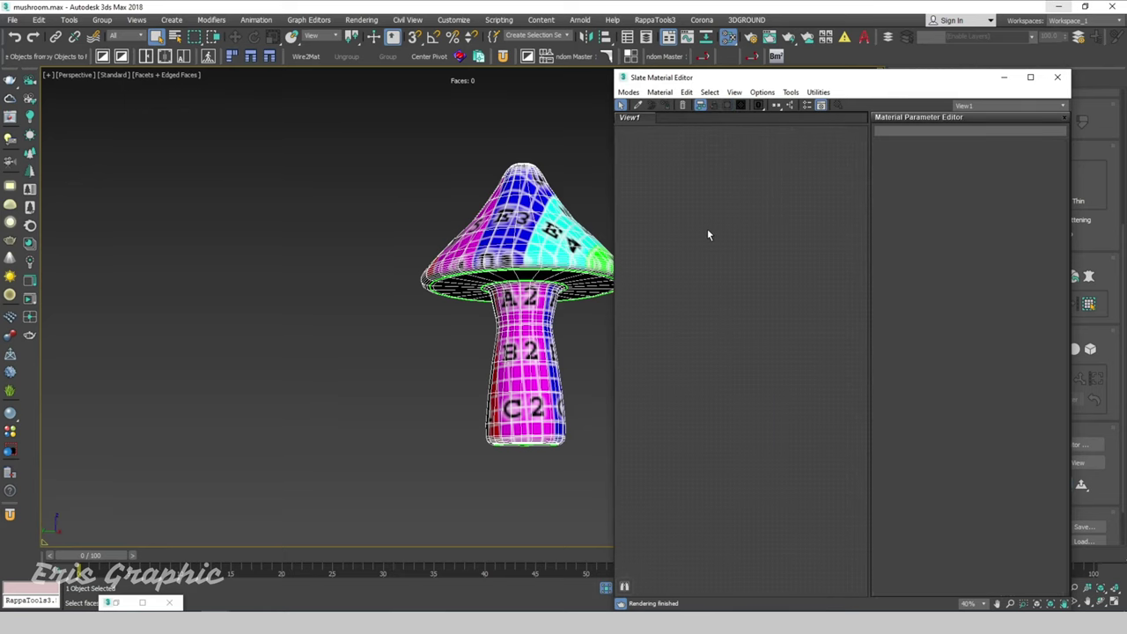
right_click(707, 234)
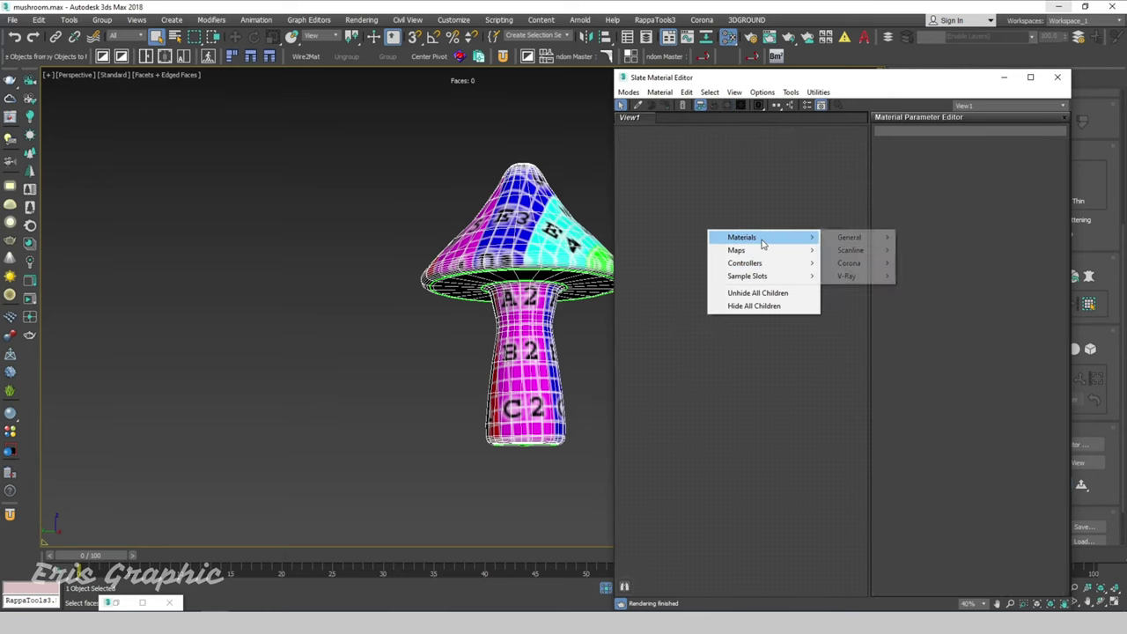
mouse_move(849, 263)
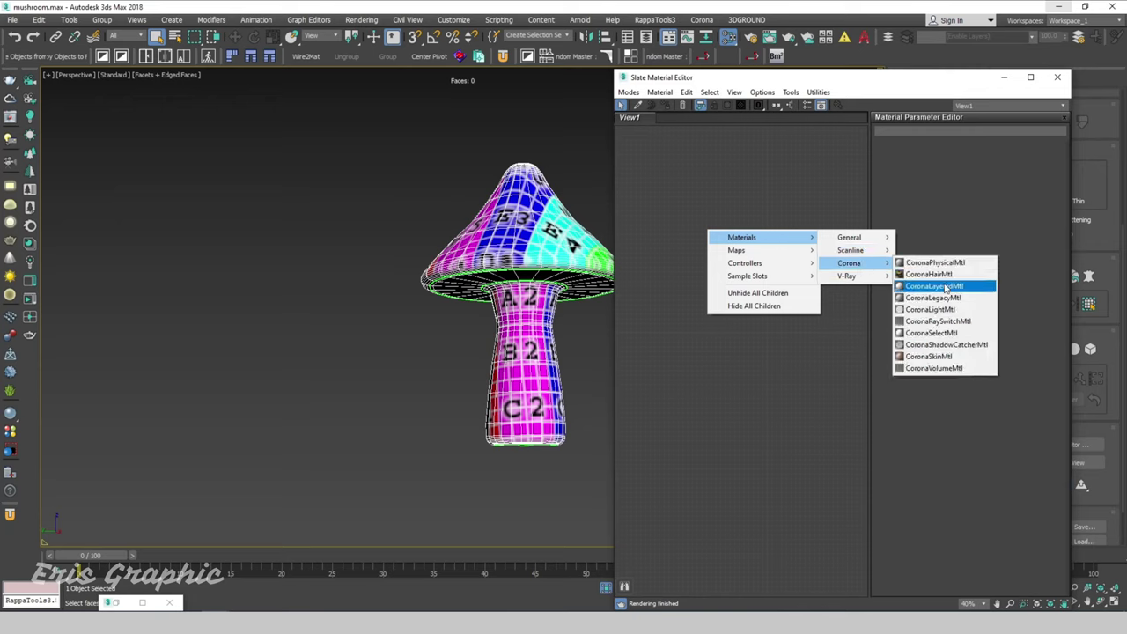
left_click(942, 290)
left_click_drag(693, 238, 782, 240)
right_click(694, 211)
mouse_move(722, 229)
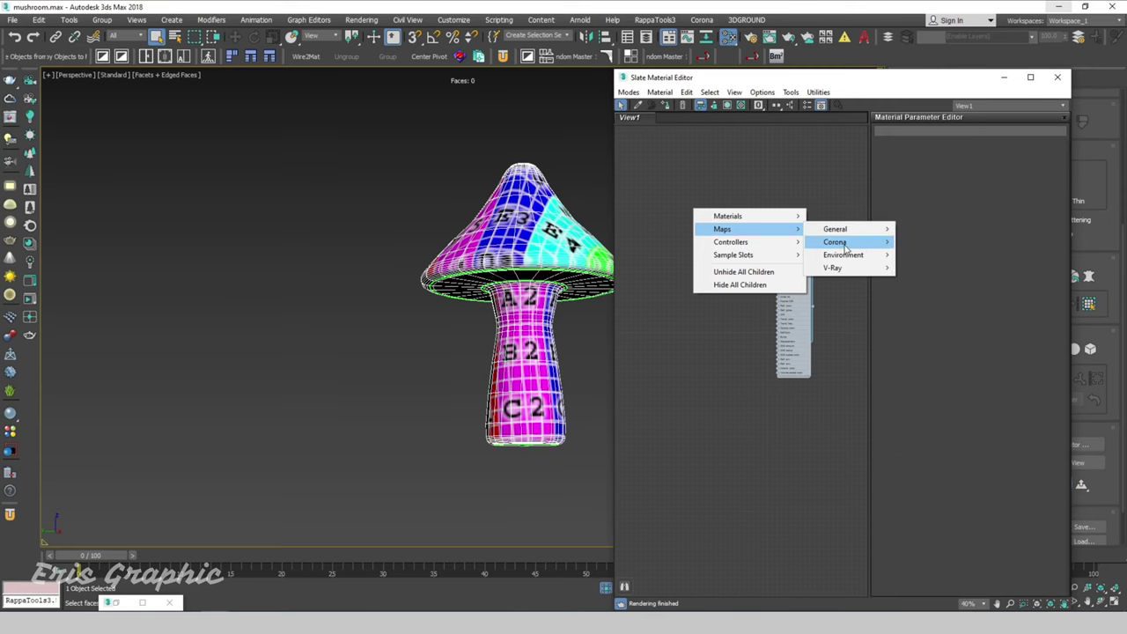
mouse_move(835, 242)
left_click(938, 256)
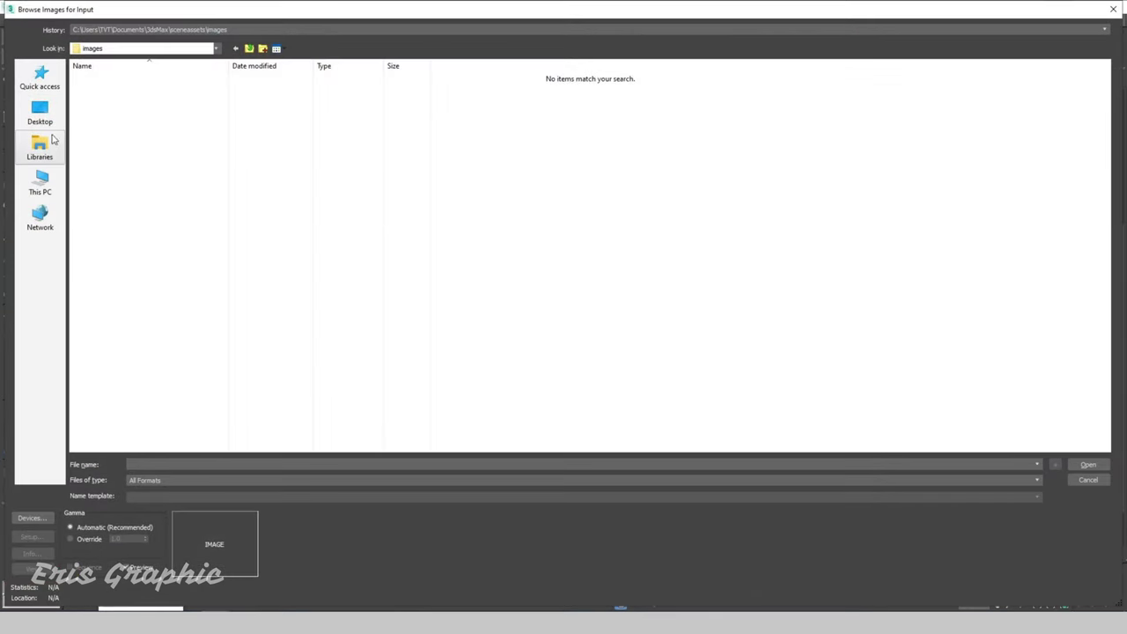
- Load the UV MUSHROOM image from Desktop > MAPS into the bitmap and connect it to Diffuse
left_click(39, 113)
double_click(481, 95)
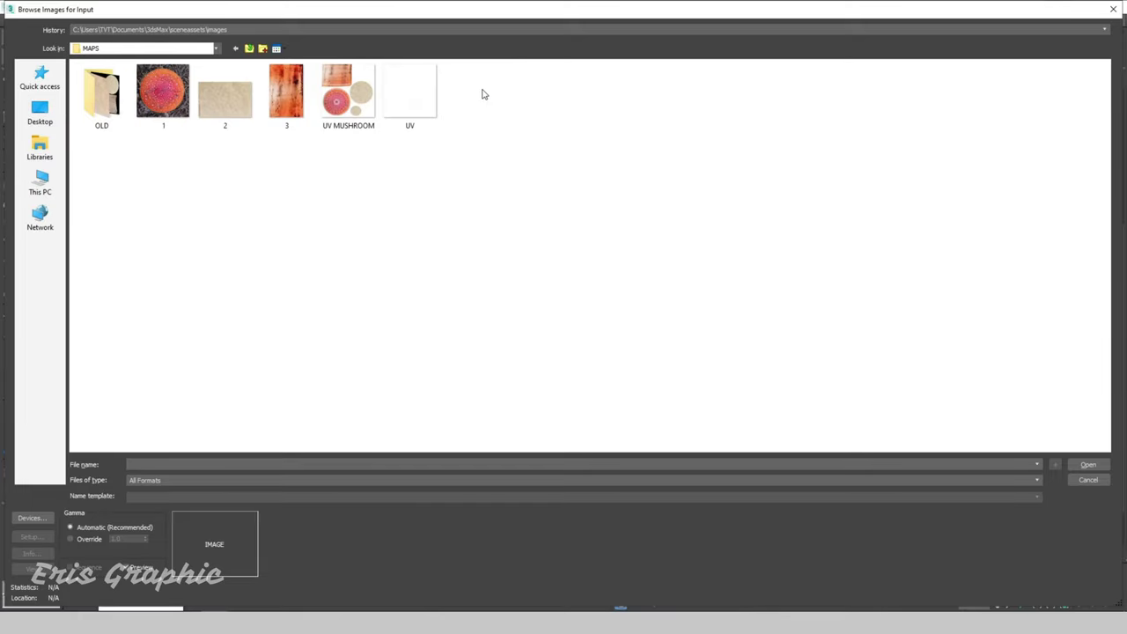
double_click(359, 130)
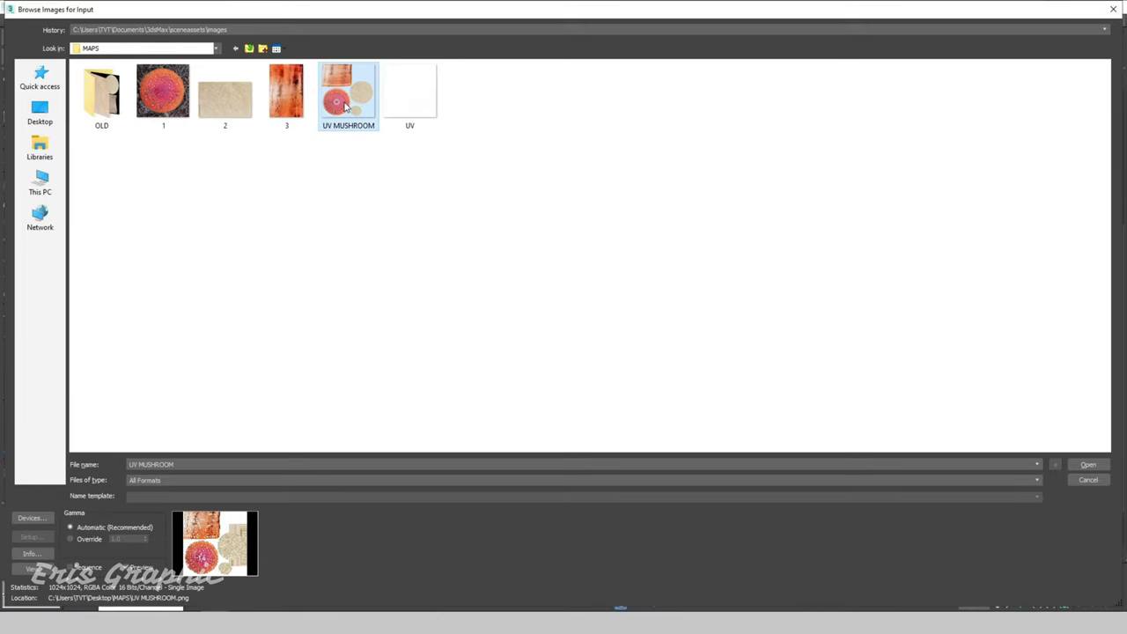
scroll(697, 235, "up", 3)
scroll(732, 229, "up", 2)
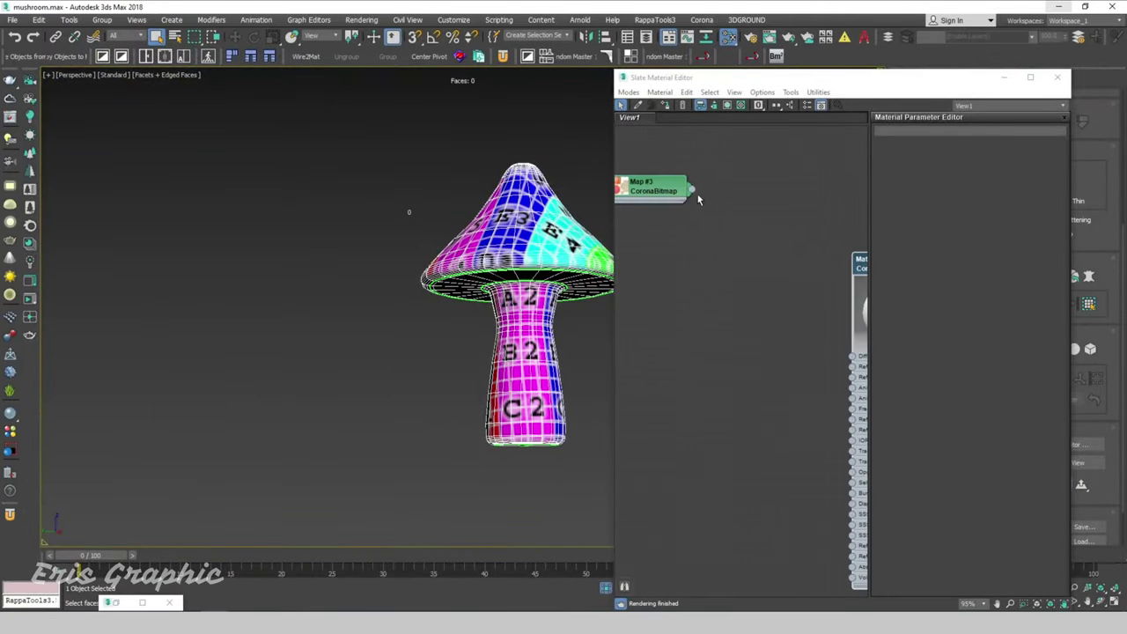
left_click_drag(692, 190, 851, 359)
- Assign the new material to the mushroom and turn off the wireframe overlay to see the texture
middle_click_drag(800, 276, 674, 222)
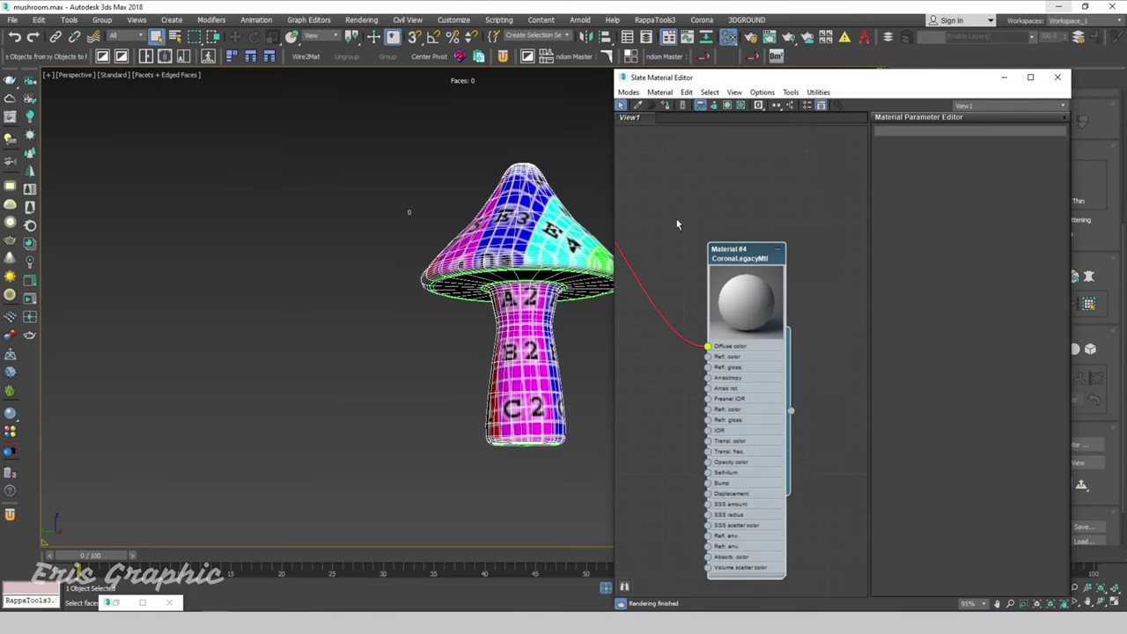
middle_click_drag(740, 264, 753, 206)
scroll(744, 180, "down", 2)
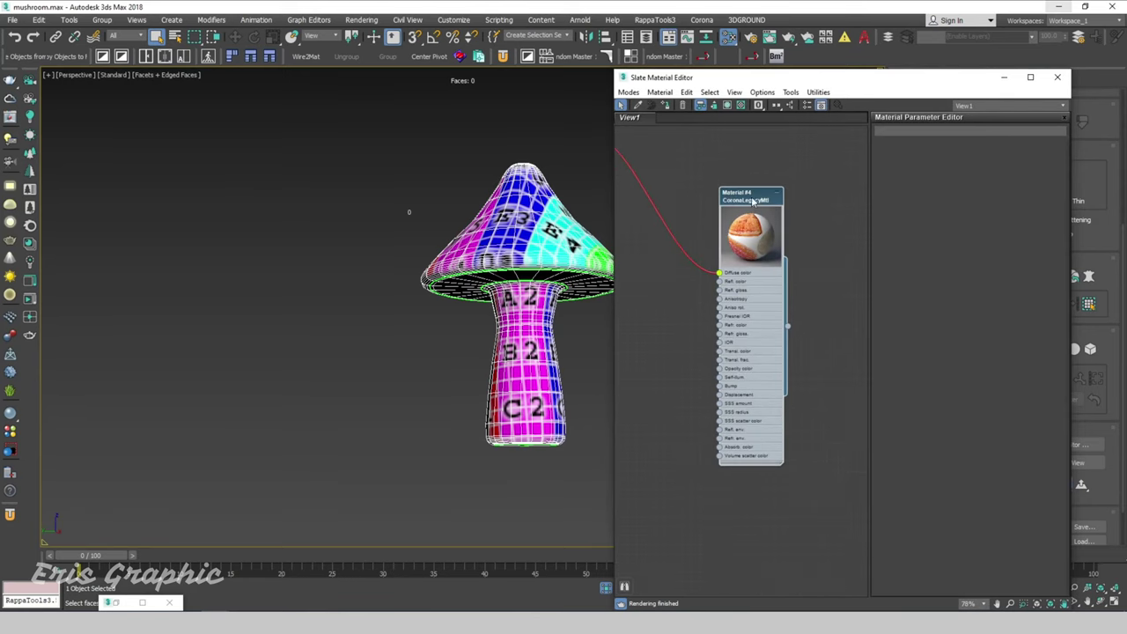
left_click_drag(787, 325, 467, 228)
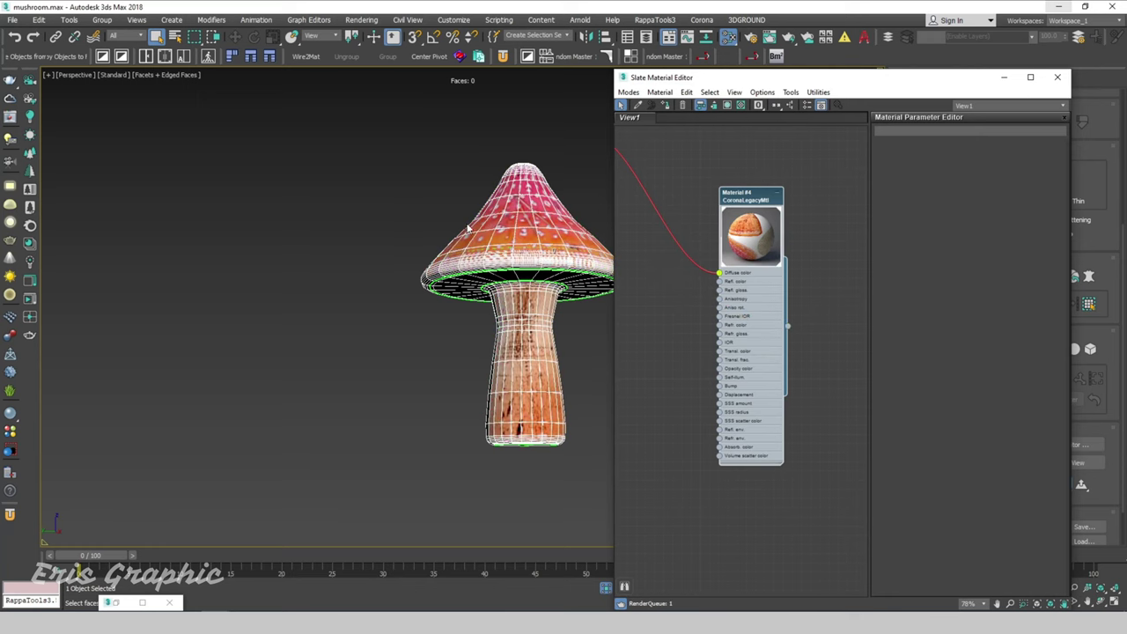
key("F4")
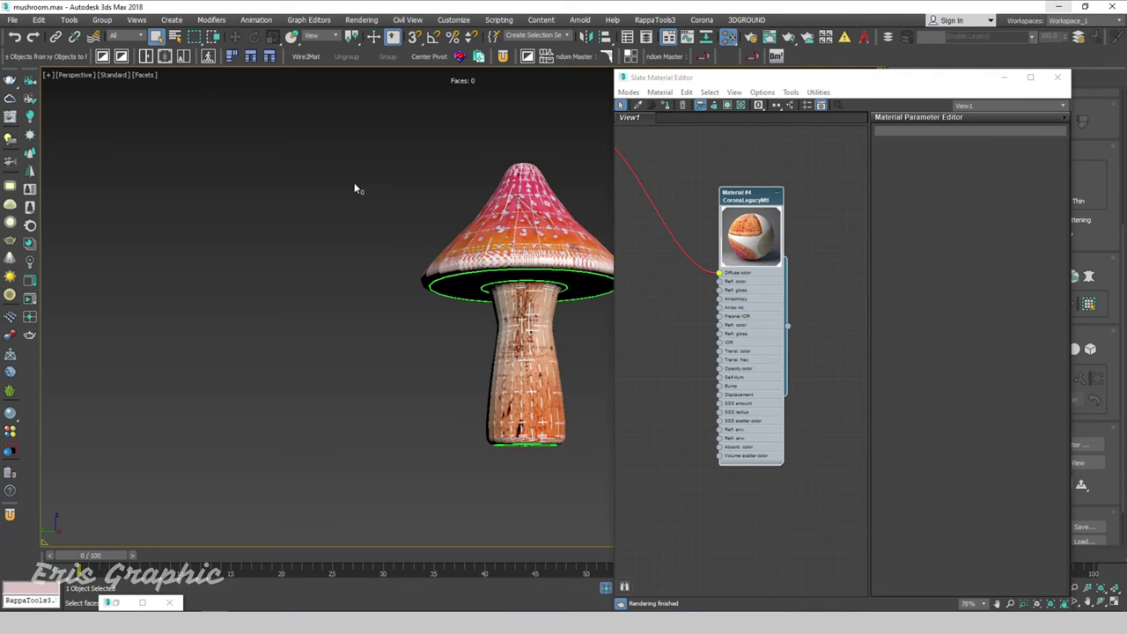
mouse_move(418, 177)
middle_mouse_down("alt")
mouse_move(397, 97)
mouse_move(443, 291)
mouse_move(403, 207)
mouse_move(415, 182)
mouse_move(457, 175)
mouse_move(470, 196)
middle_mouse_up("alt")
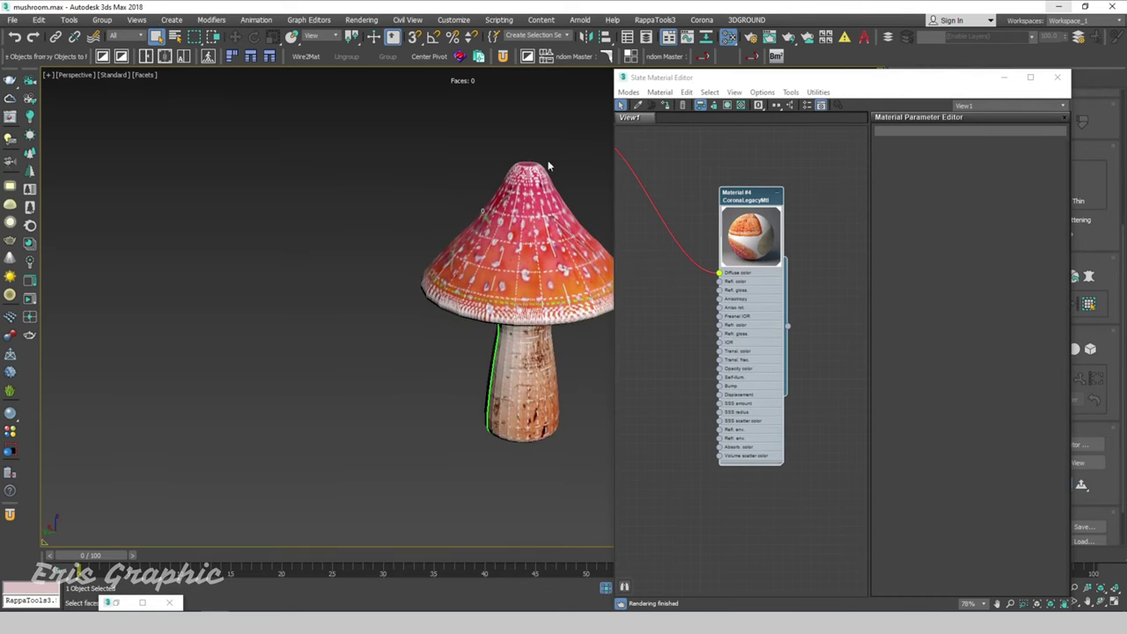
mouse_move(551, 167)
middle_mouse_down()
mouse_move(441, 134)
mouse_move(451, 134)
middle_mouse_up()
- Close the material editor, inspect the cap's underside, and switch to the Create panel
left_click(1057, 77)
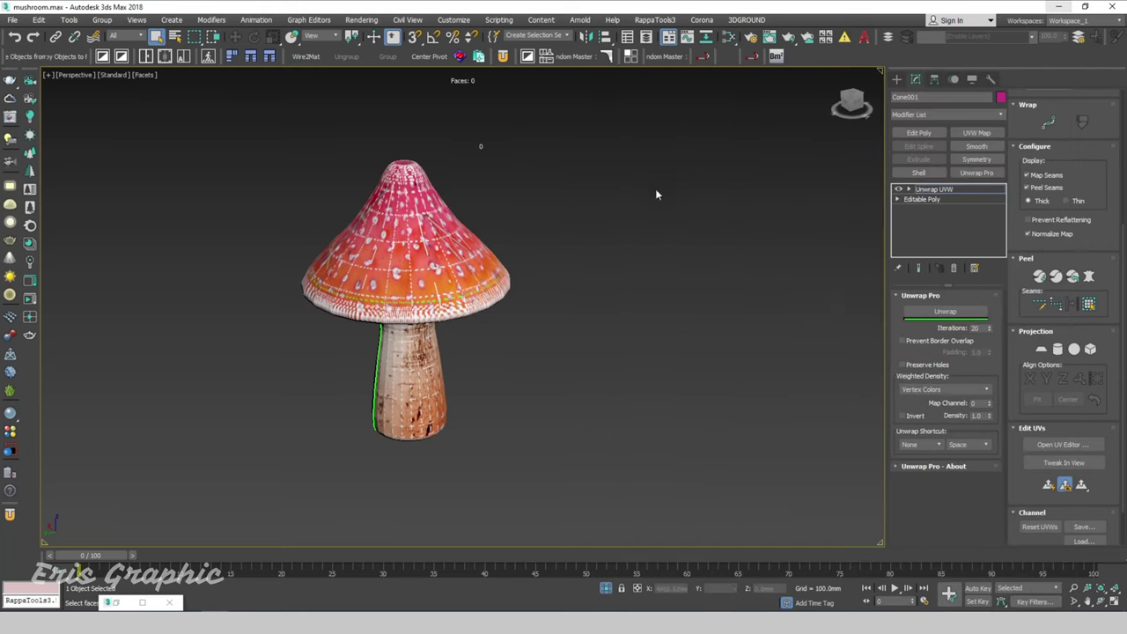
scroll(572, 215, "up", 3)
scroll(643, 202, "down", 2)
scroll(652, 239, "down", 1)
mouse_move(653, 239)
middle_mouse_down("alt")
mouse_move(547, 181)
mouse_move(546, 192)
mouse_move(677, 212)
mouse_move(691, 279)
mouse_move(691, 182)
mouse_move(697, 265)
middle_mouse_up("alt")
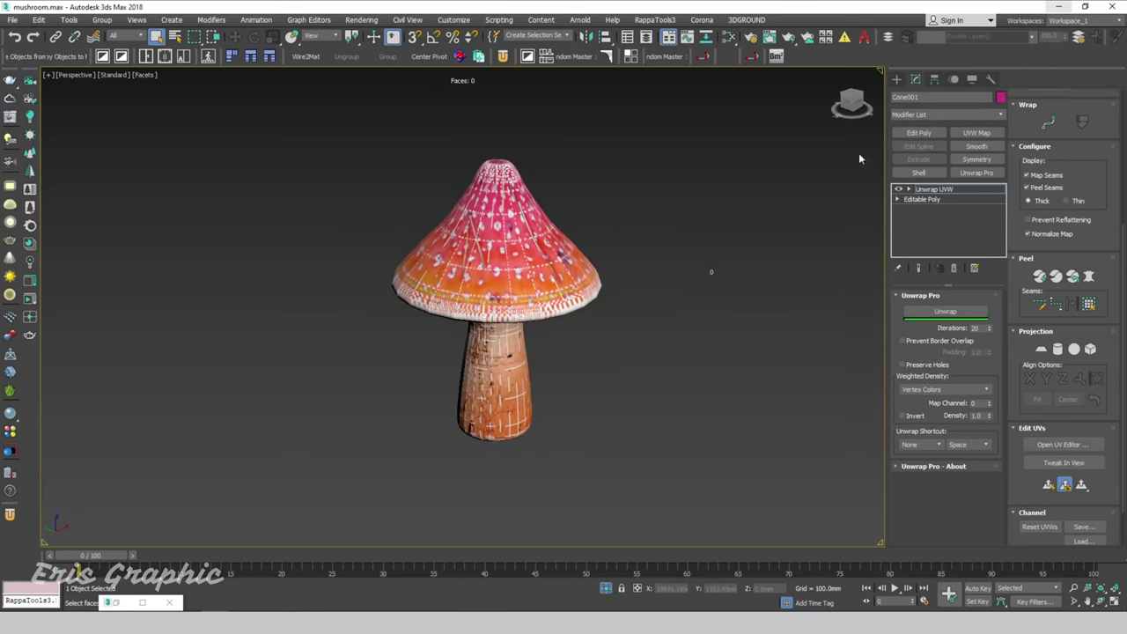
left_click(898, 81)
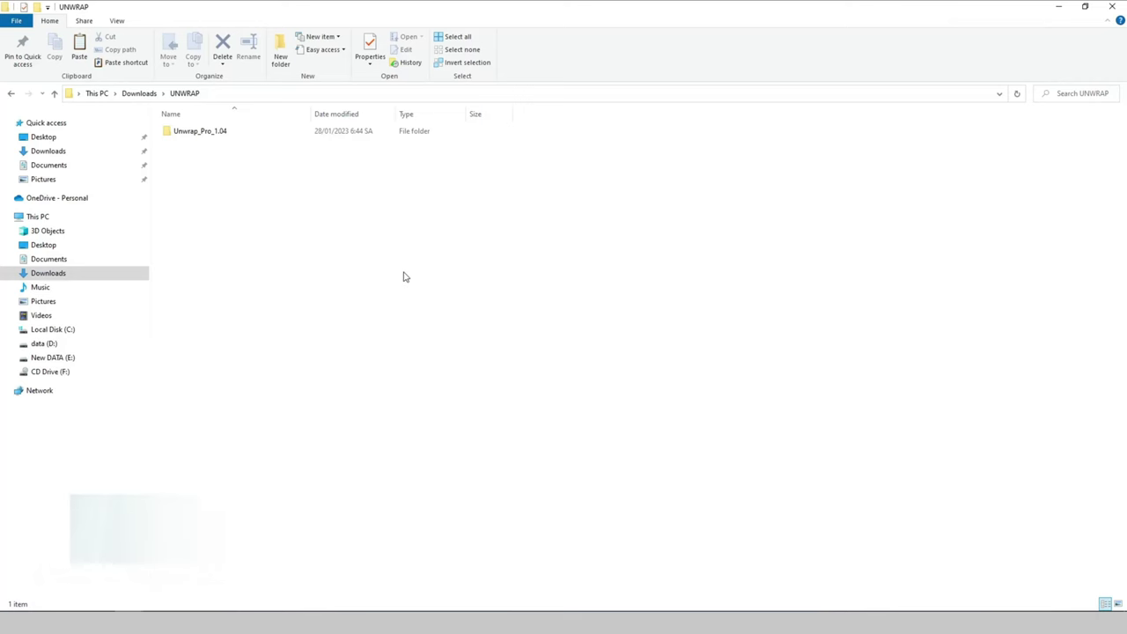
- Copy libiomp5md.dll from Unwrap_Pro_1.04's 64-bit 3ds Max 2018 folder
left_click(213, 133)
double_click(216, 132)
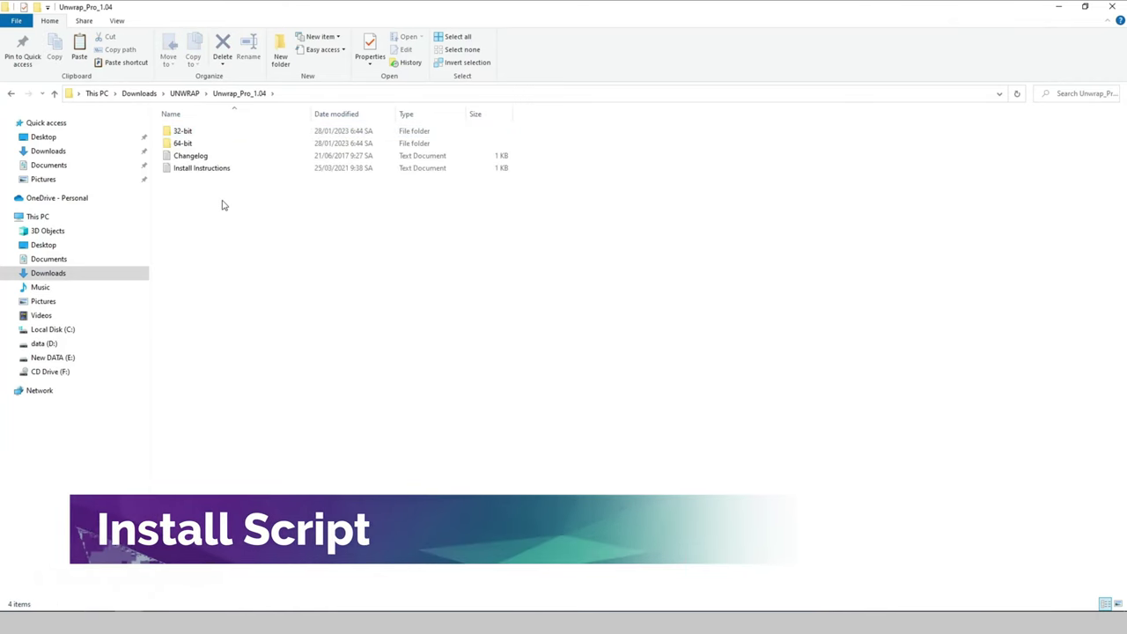
double_click(189, 144)
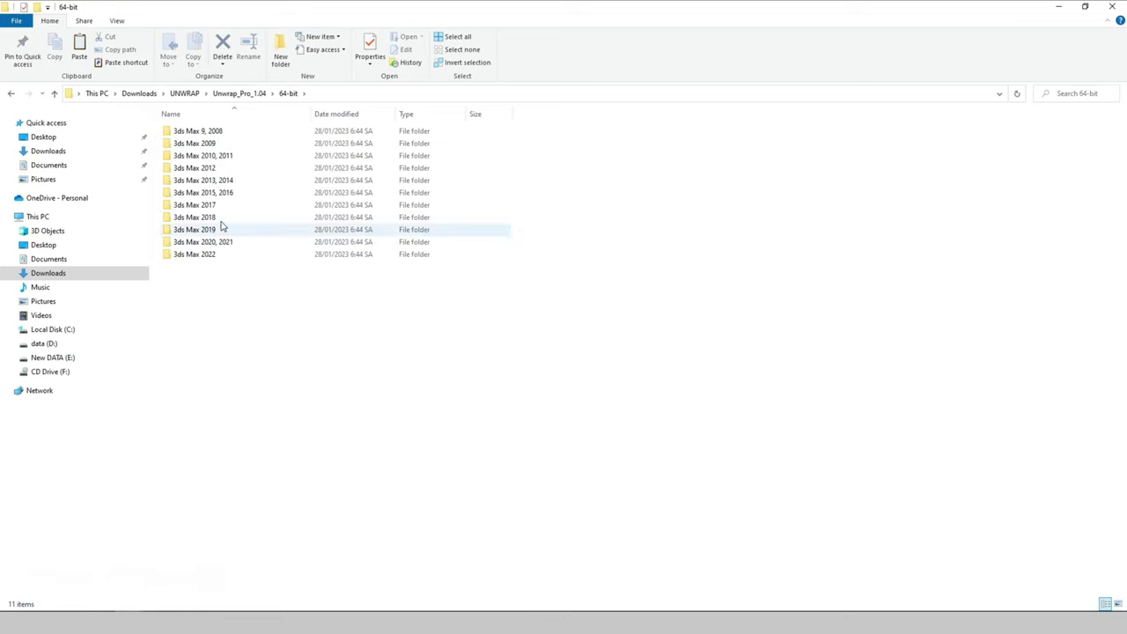
double_click(220, 217)
left_click(201, 146)
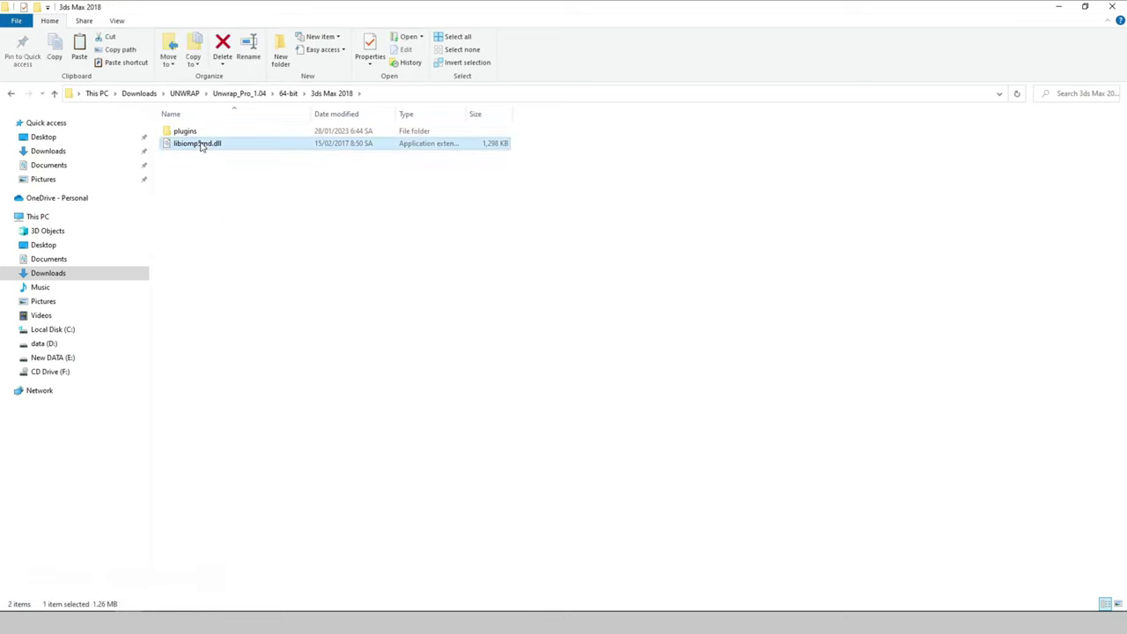
right_click(201, 144)
left_click(247, 349)
- Paste libiomp5md.dll into C:\Program Files\Autodesk\3ds Max 2018
left_click(176, 352)
left_click(63, 333)
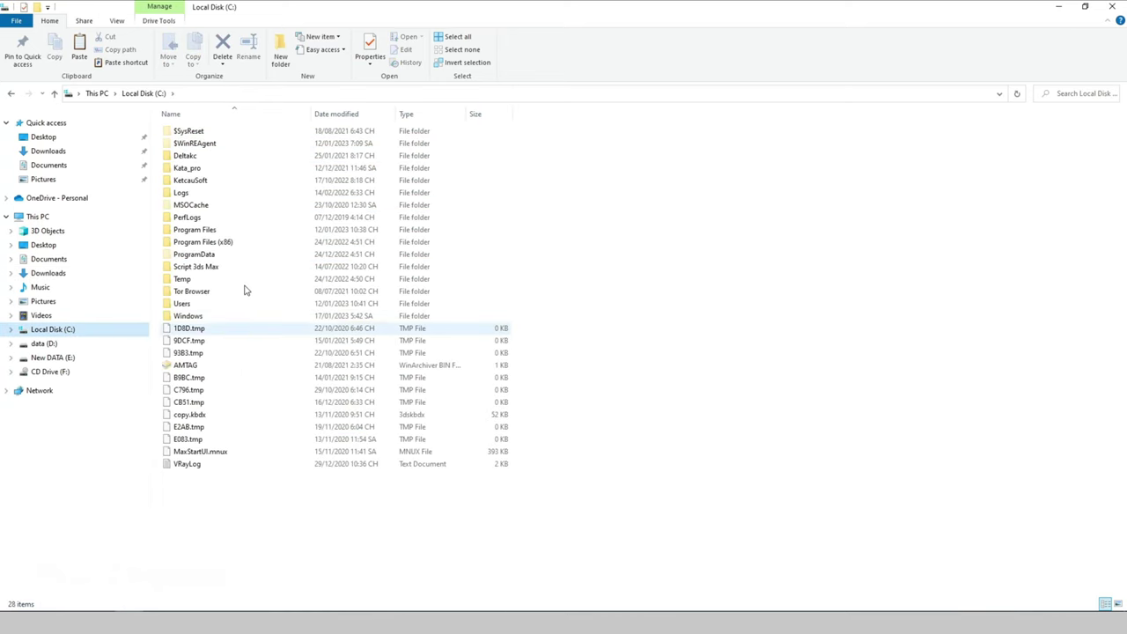
double_click(210, 230)
double_click(208, 144)
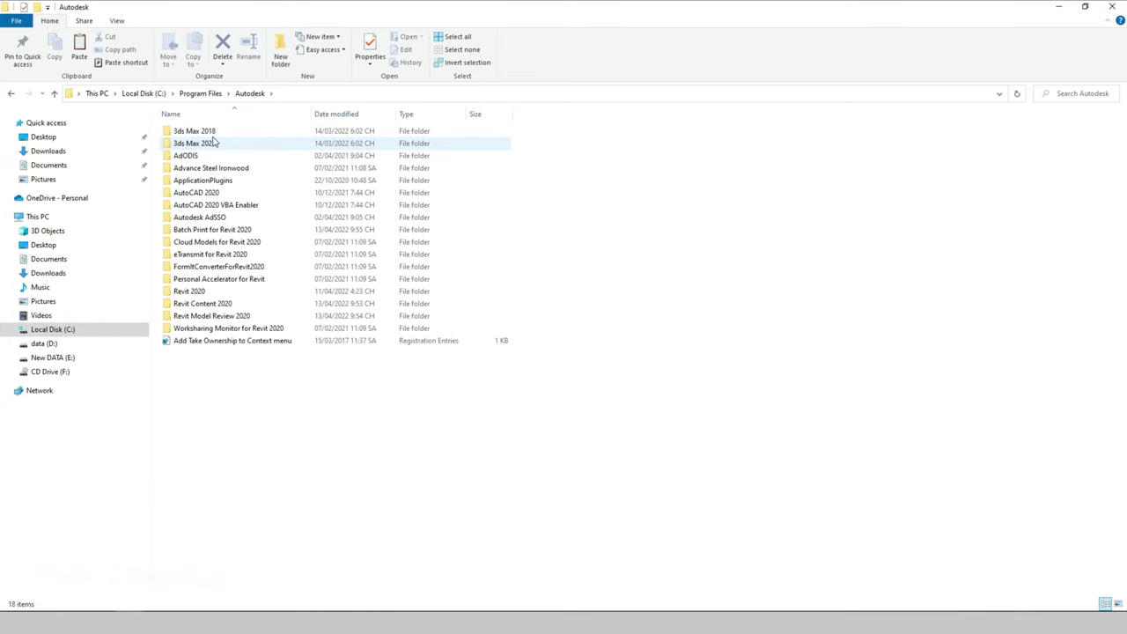
double_click(216, 142)
scroll(677, 401, "down", 5)
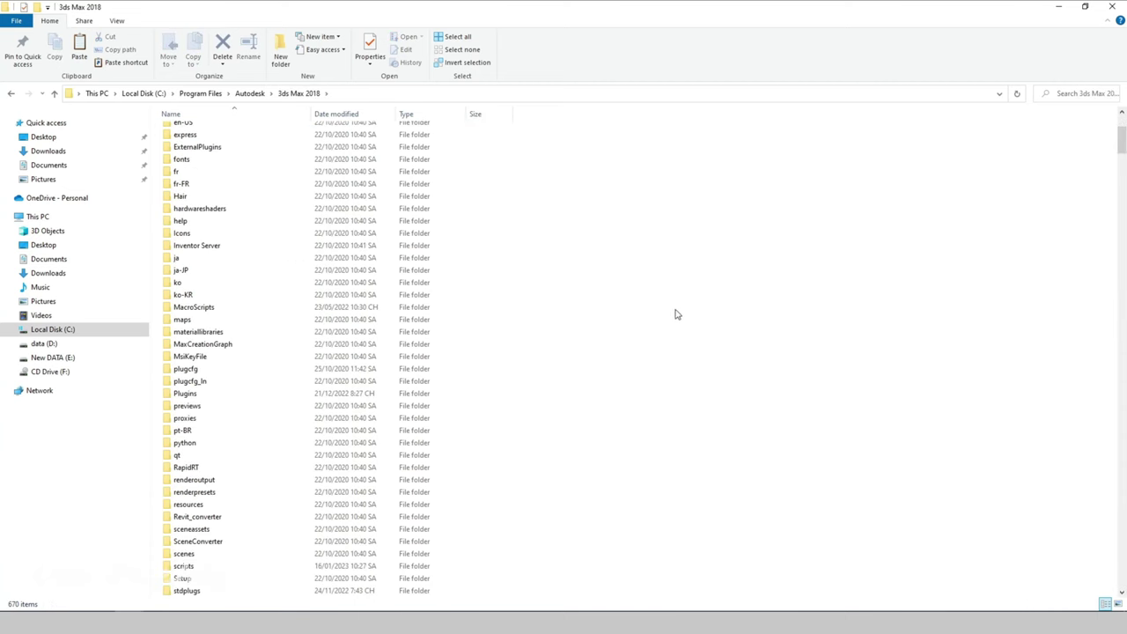
right_click(676, 310)
left_click(705, 391)
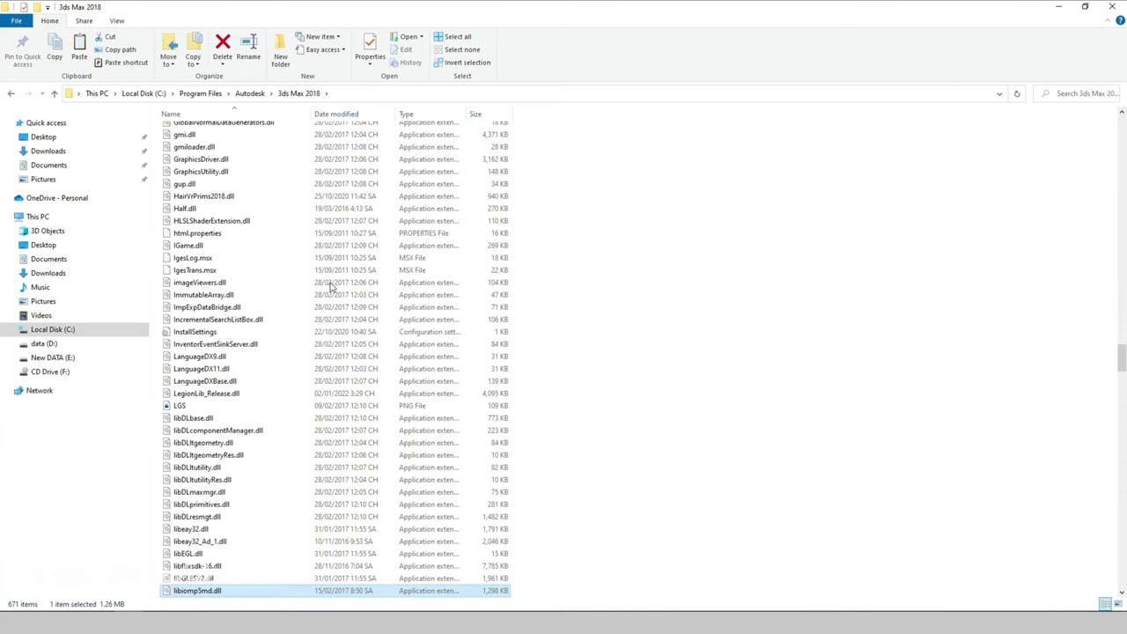
- Copy Unwrap Pro.dlm from the Unwrap_Pro_1.04 64-bit 3ds Max 2018 plugins folder
left_click(1113, 7)
double_click(209, 136)
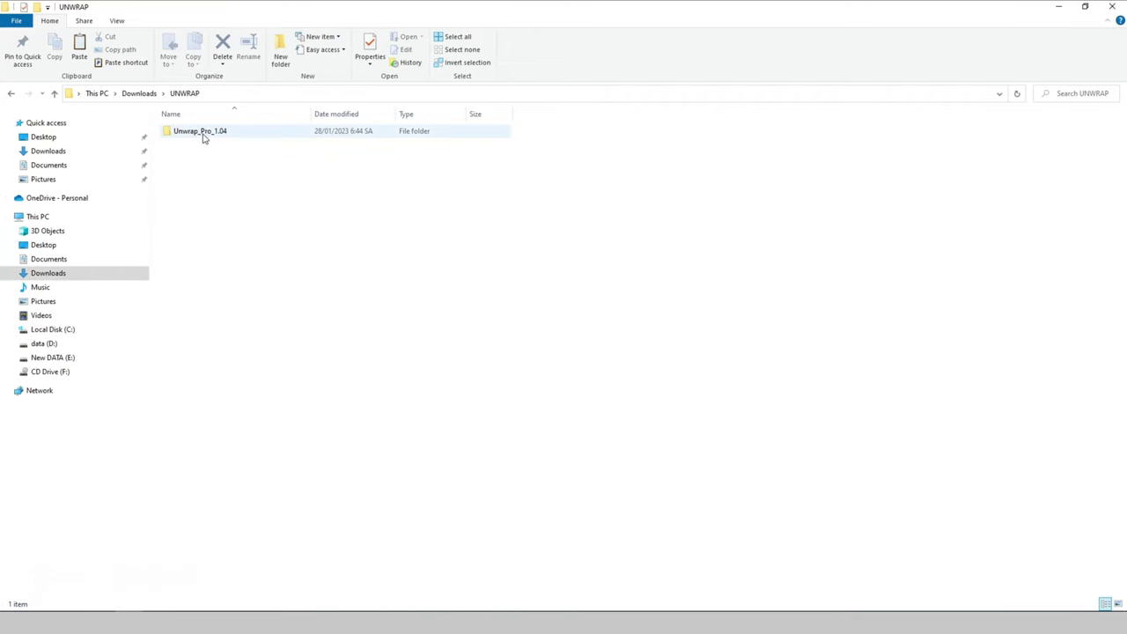
double_click(202, 148)
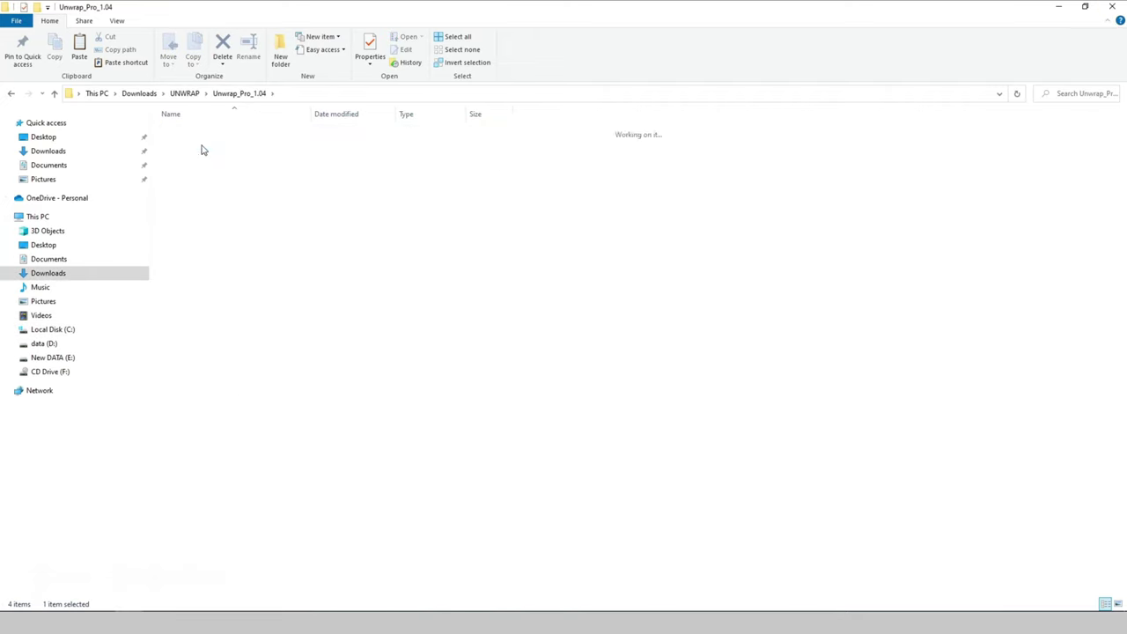
double_click(211, 225)
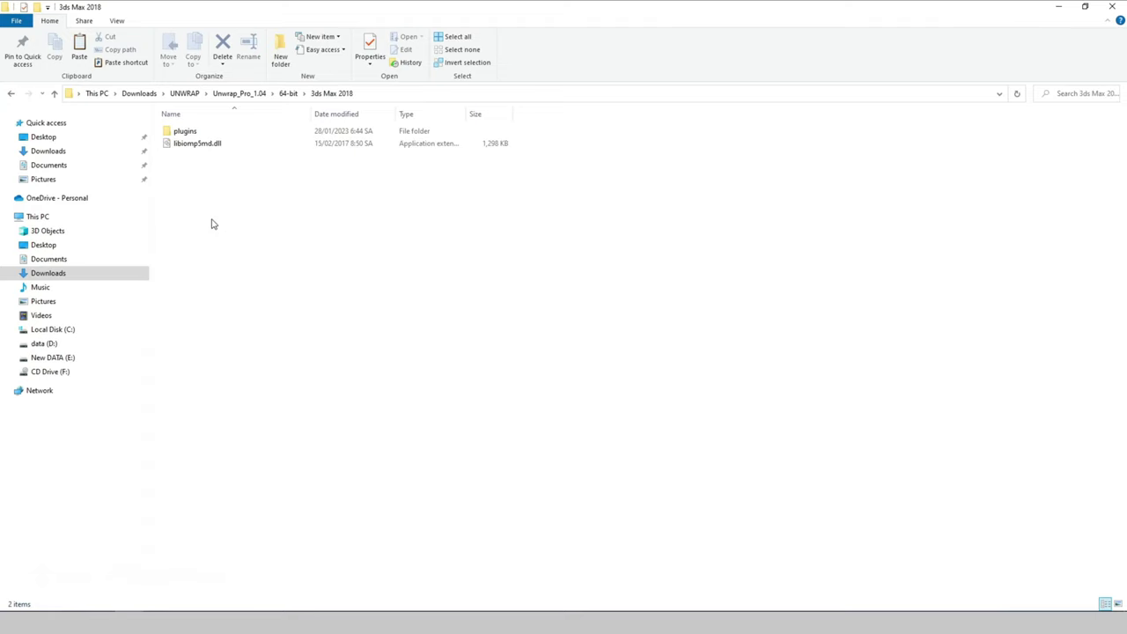
double_click(186, 132)
left_click(188, 134)
right_click(189, 135)
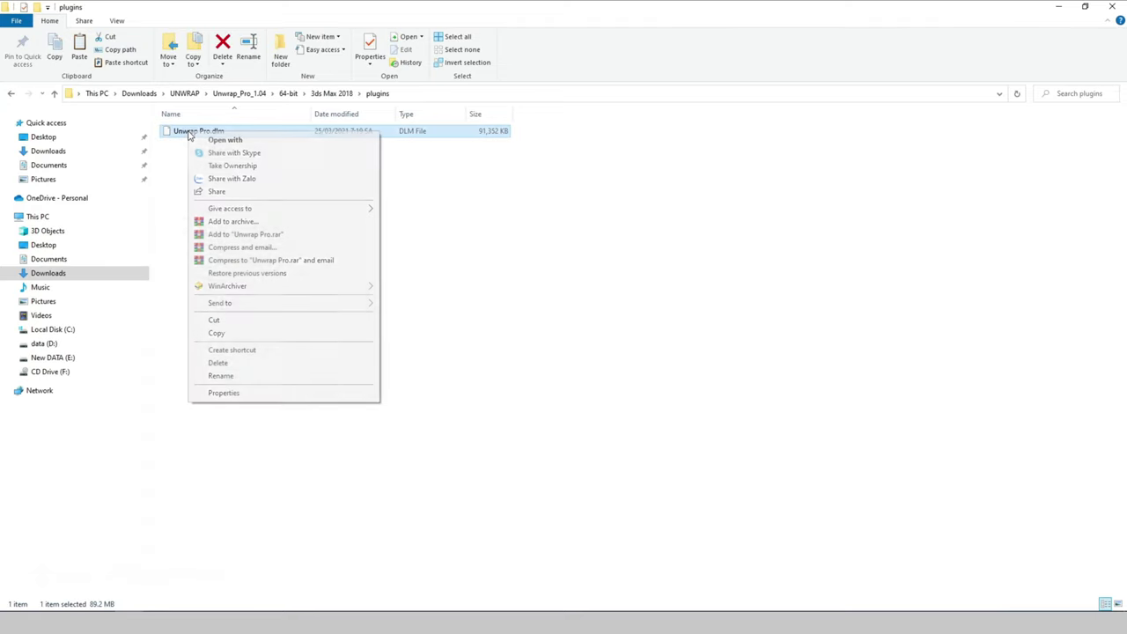
left_click(226, 336)
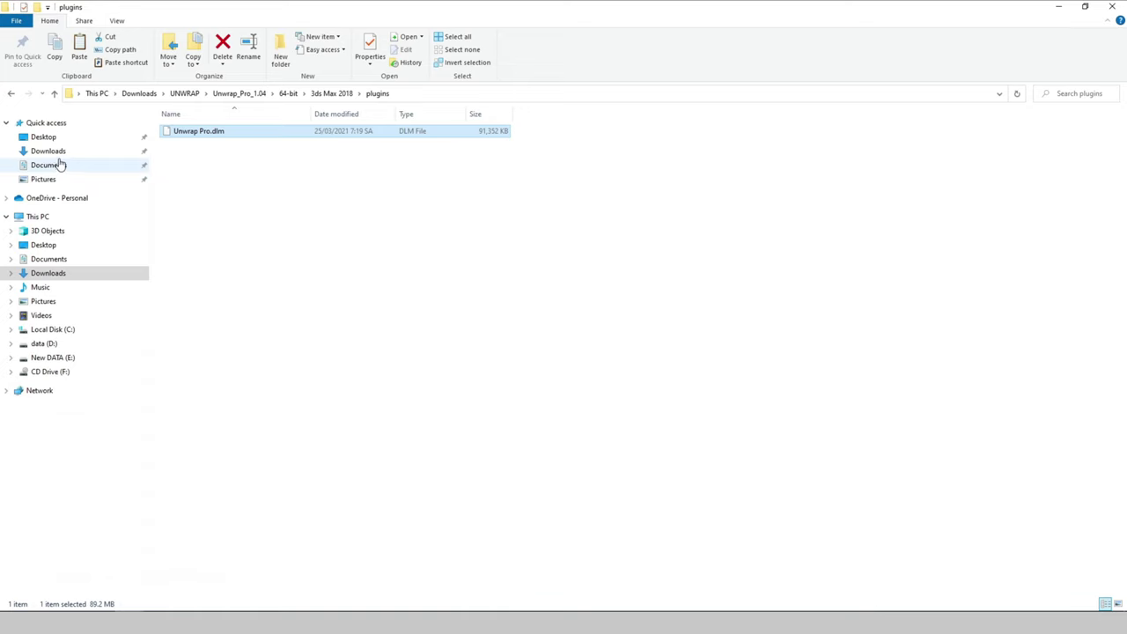
- Paste Unwrap Pro.dlm into the Plugins folder of C:\Program Files\Autodesk\3ds Max 2018
left_click(171, 345)
left_click(54, 331)
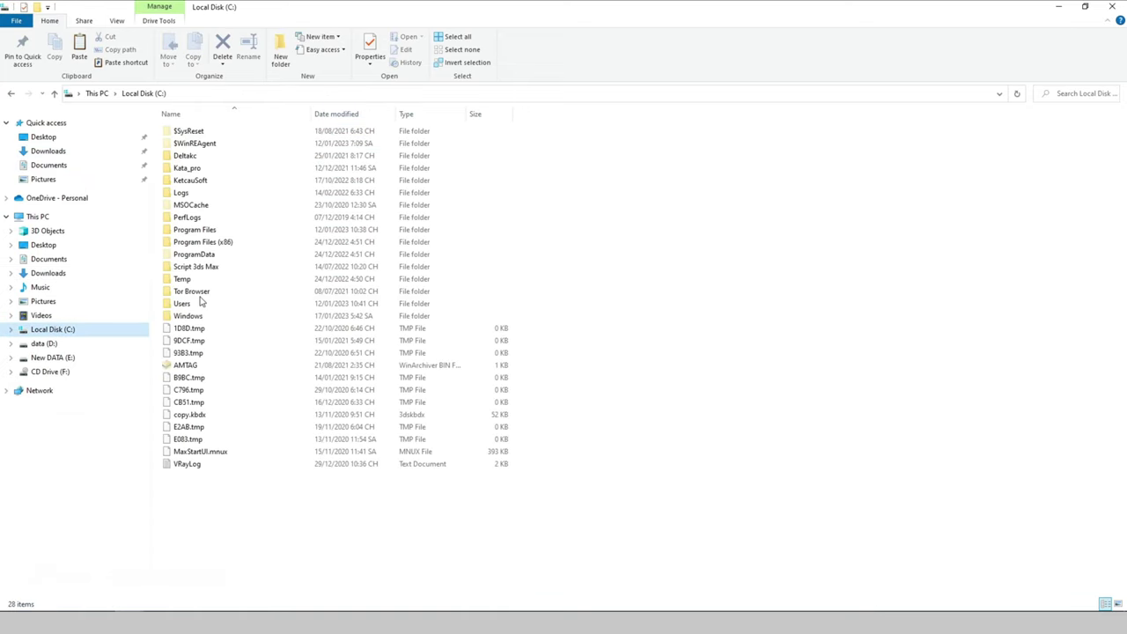
double_click(219, 229)
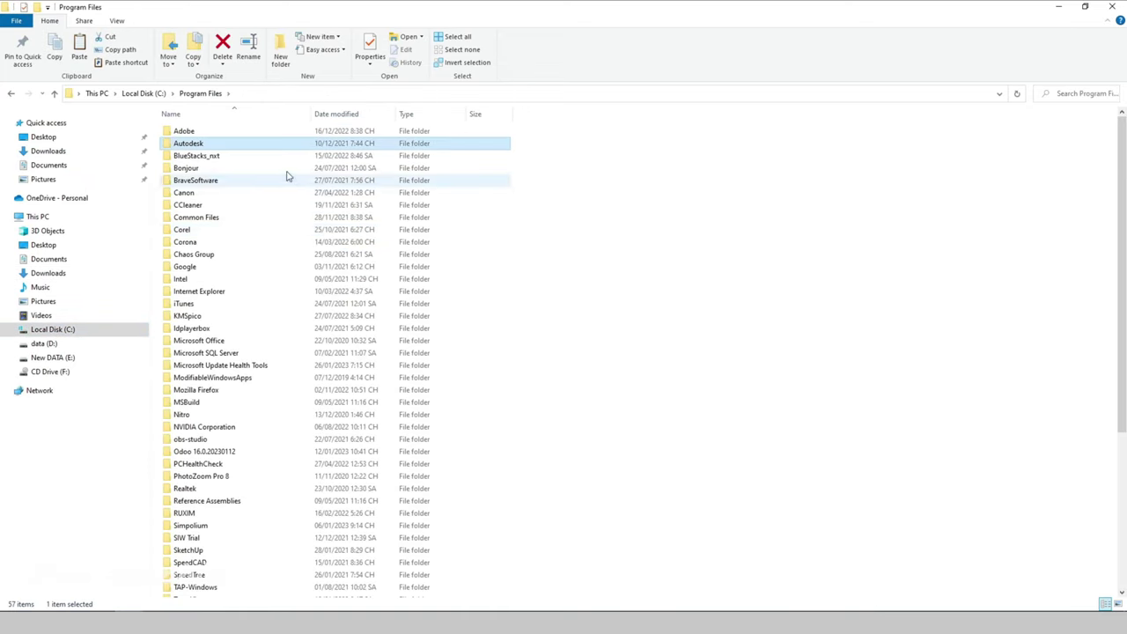
double_click(202, 143)
left_click(212, 132)
double_click(213, 132)
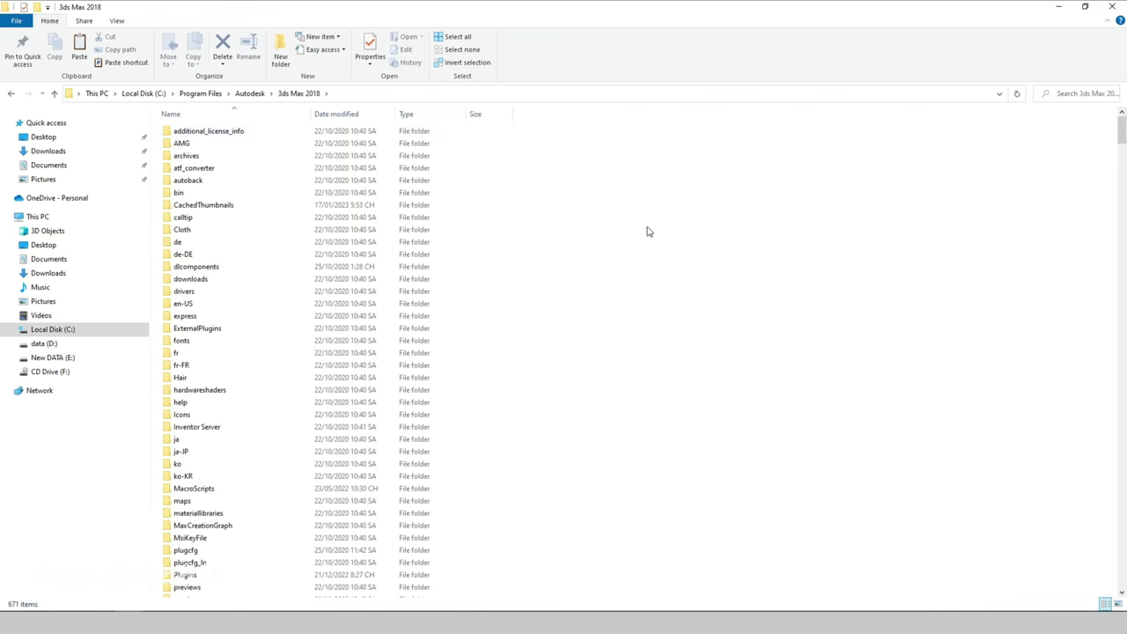
type("p")
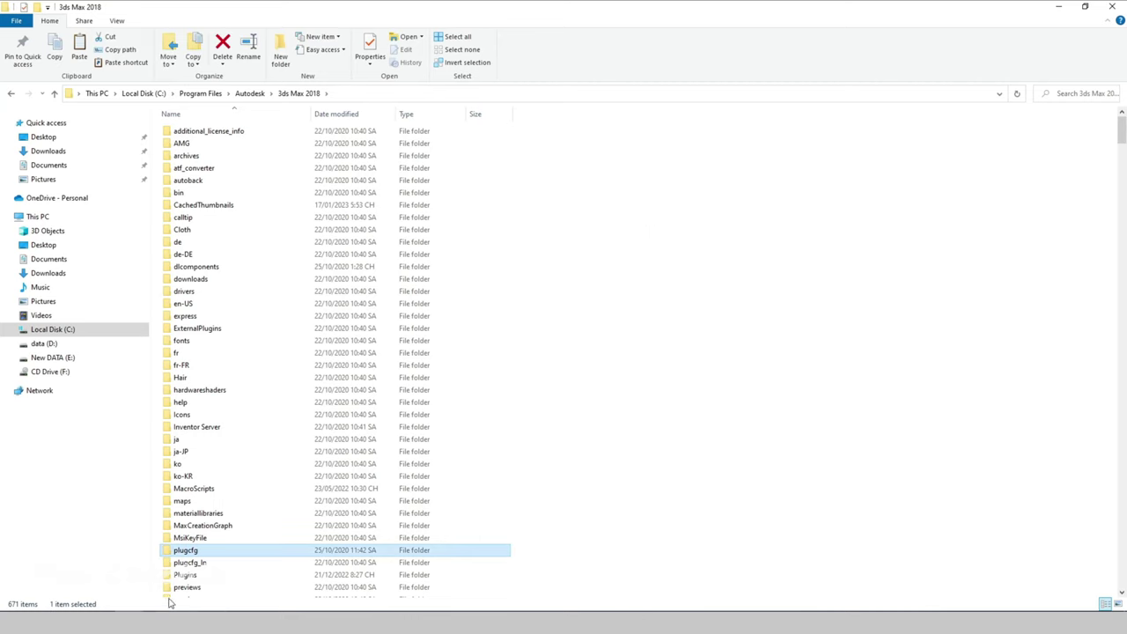
double_click(192, 575)
right_click(520, 484)
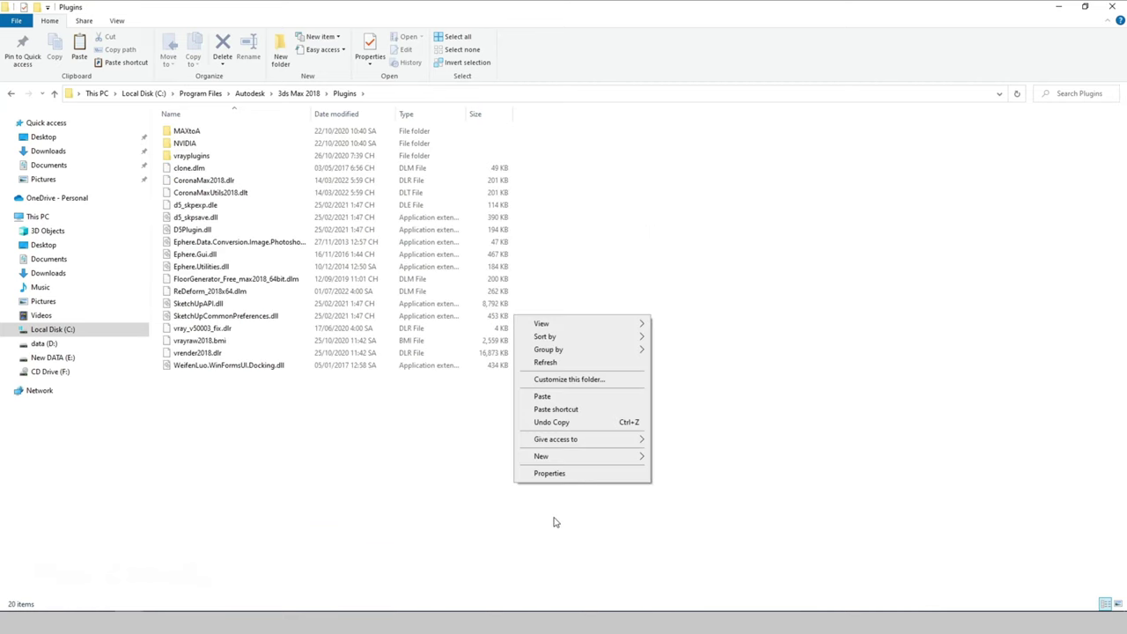
left_click(546, 397)
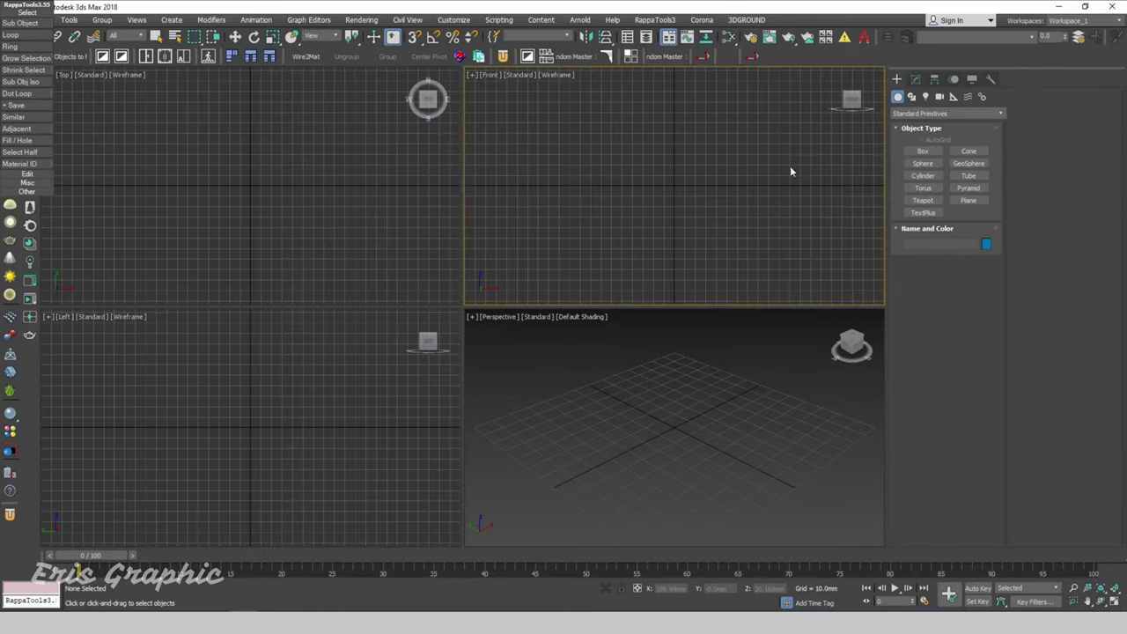
- Check the modifier list, then draw a new standard box primitive in the scene
left_click(916, 80)
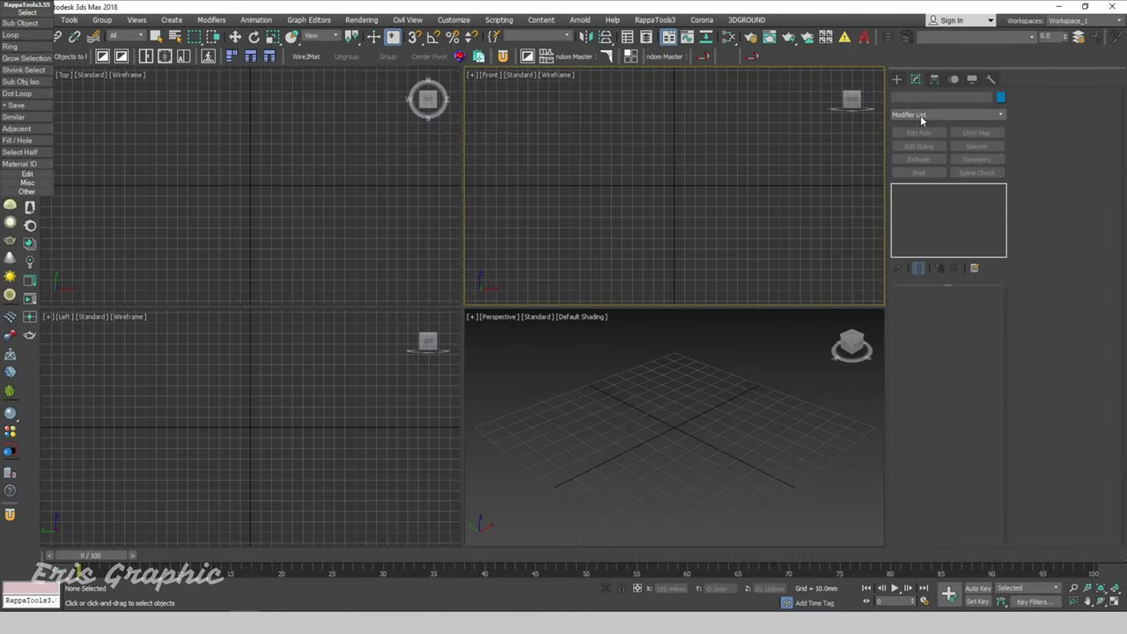
left_click(922, 117)
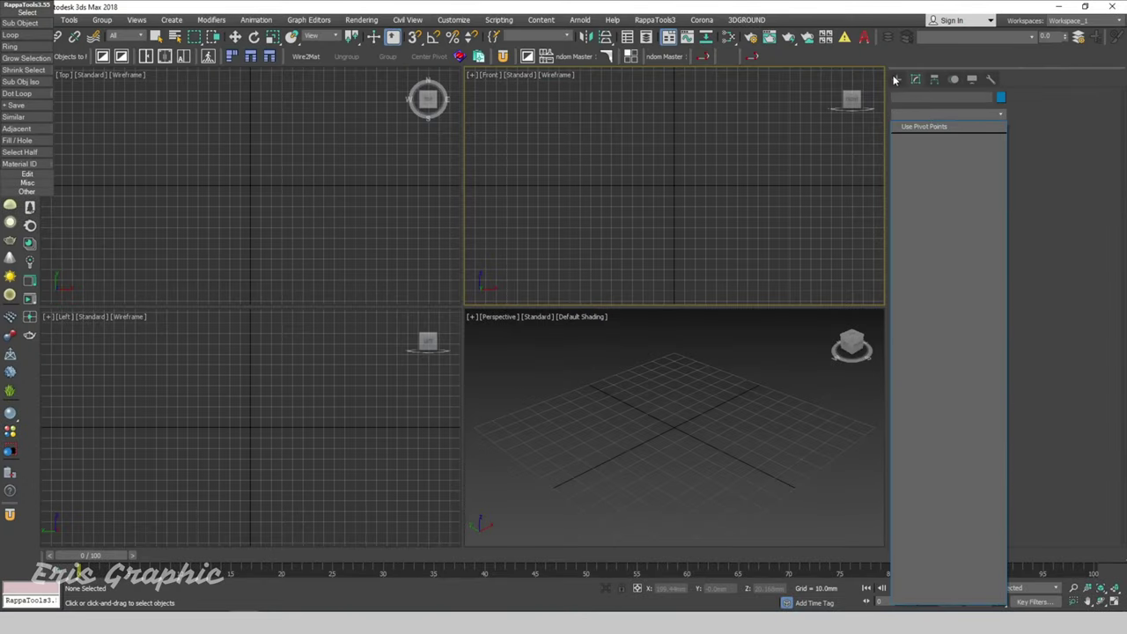
left_click(918, 112)
left_click(918, 111)
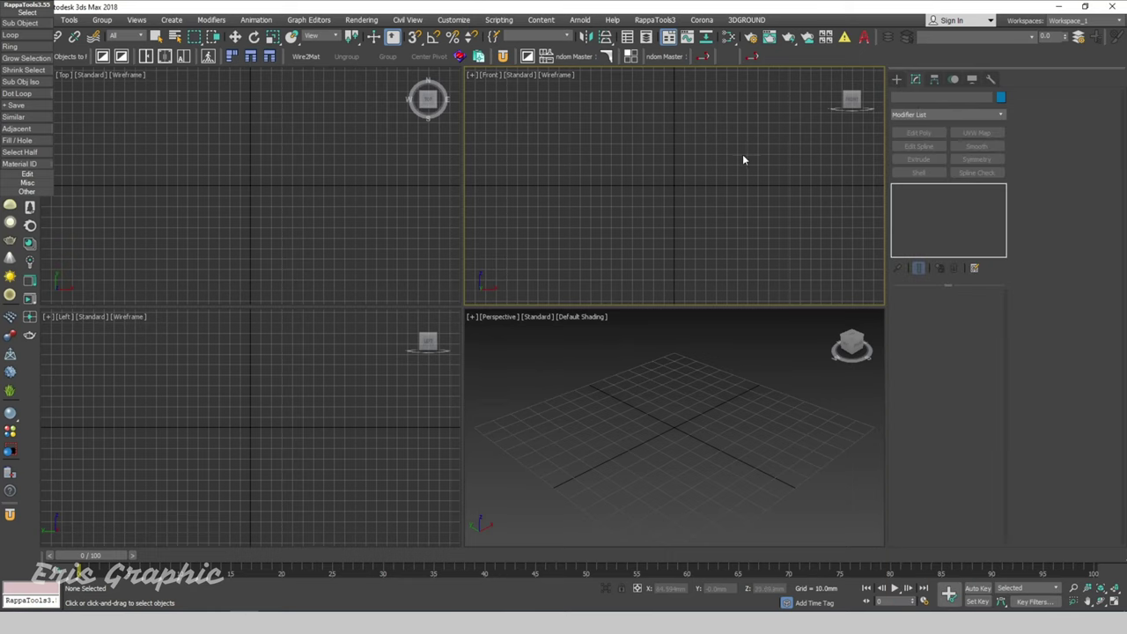
left_click(896, 80)
left_click(923, 151)
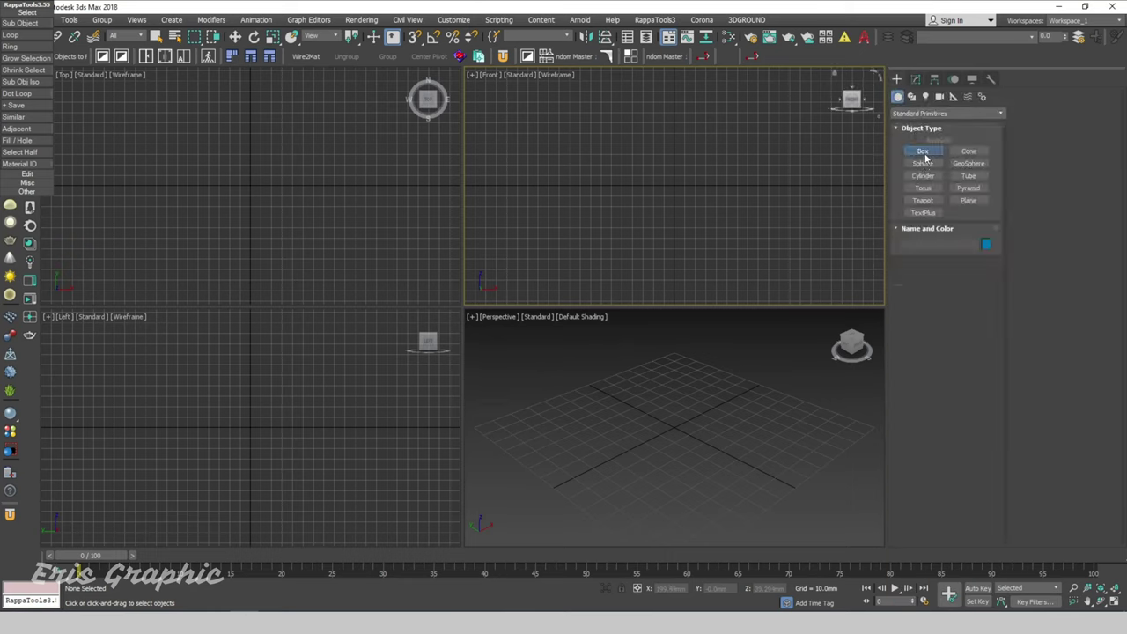
left_click_drag(720, 404, 682, 519)
left_click(651, 434)
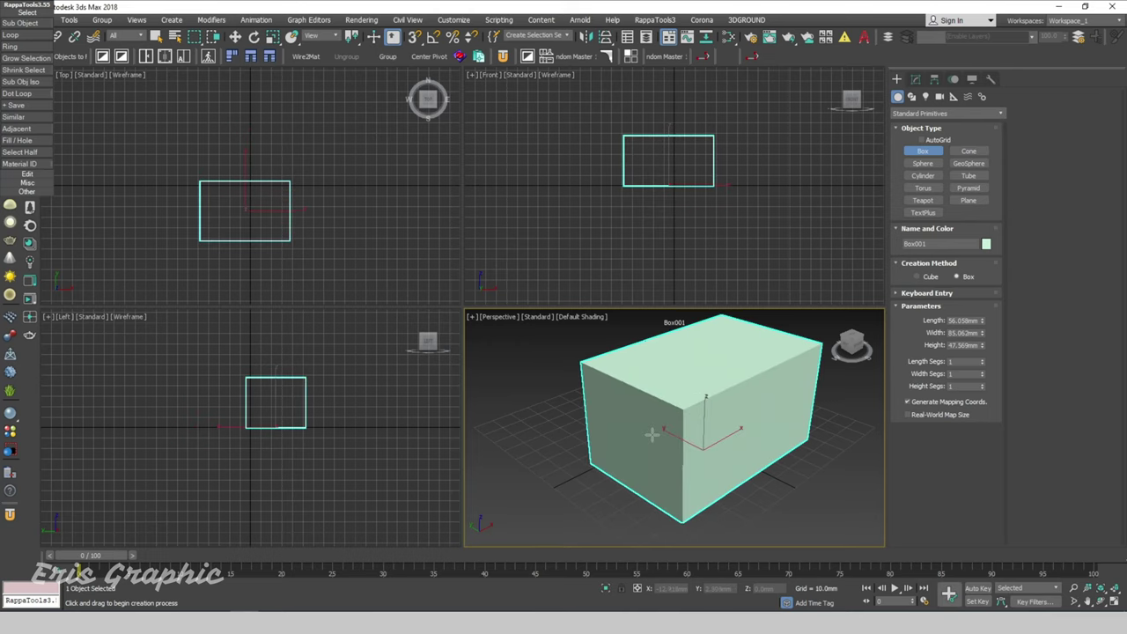
scroll(652, 433, "down", 4)
right_click(724, 432)
left_click(705, 388)
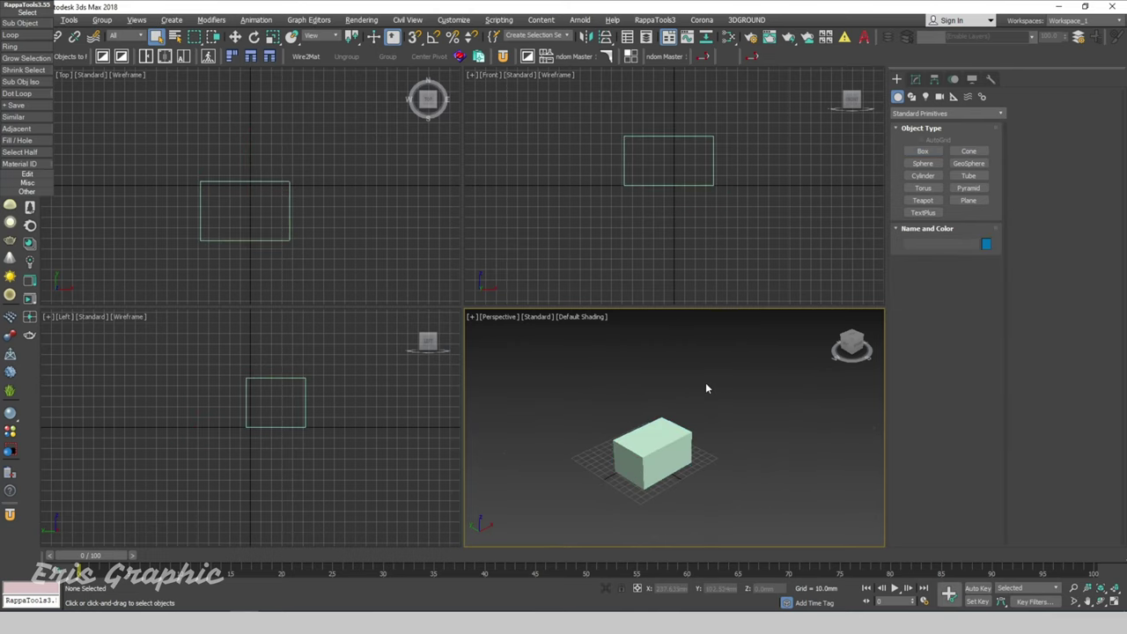
- Maximize the perspective view, select the box, and add an Unwrap UVW modifier
key("alt+w")
scroll(726, 326, "up", 2)
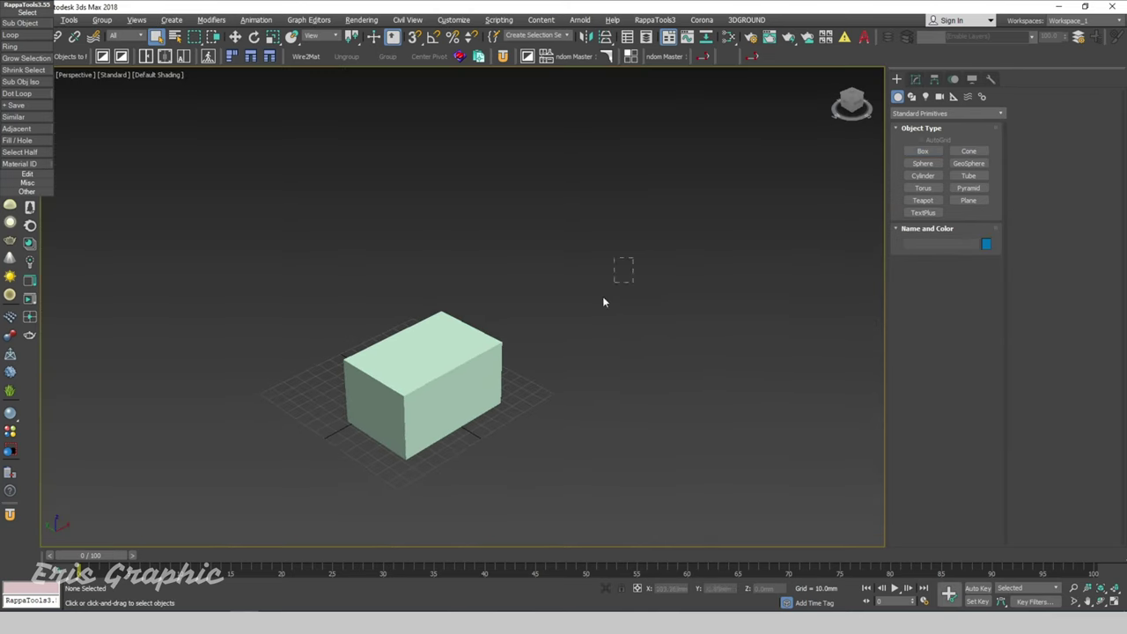
left_click_drag(604, 302, 493, 352)
left_click(916, 79)
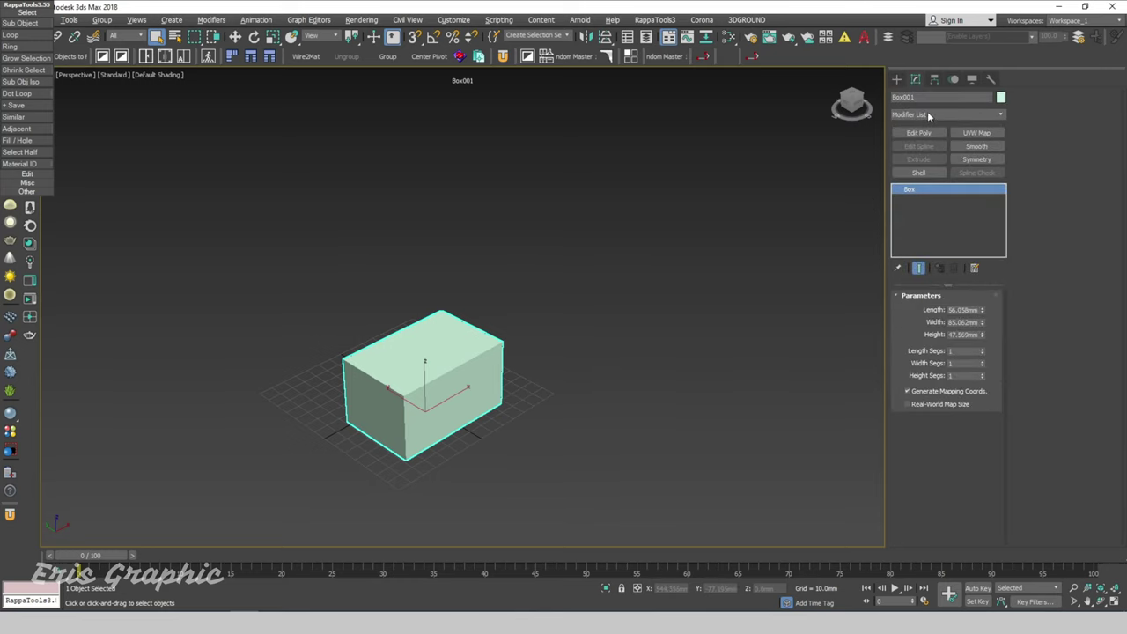
left_click(928, 110)
type("u")
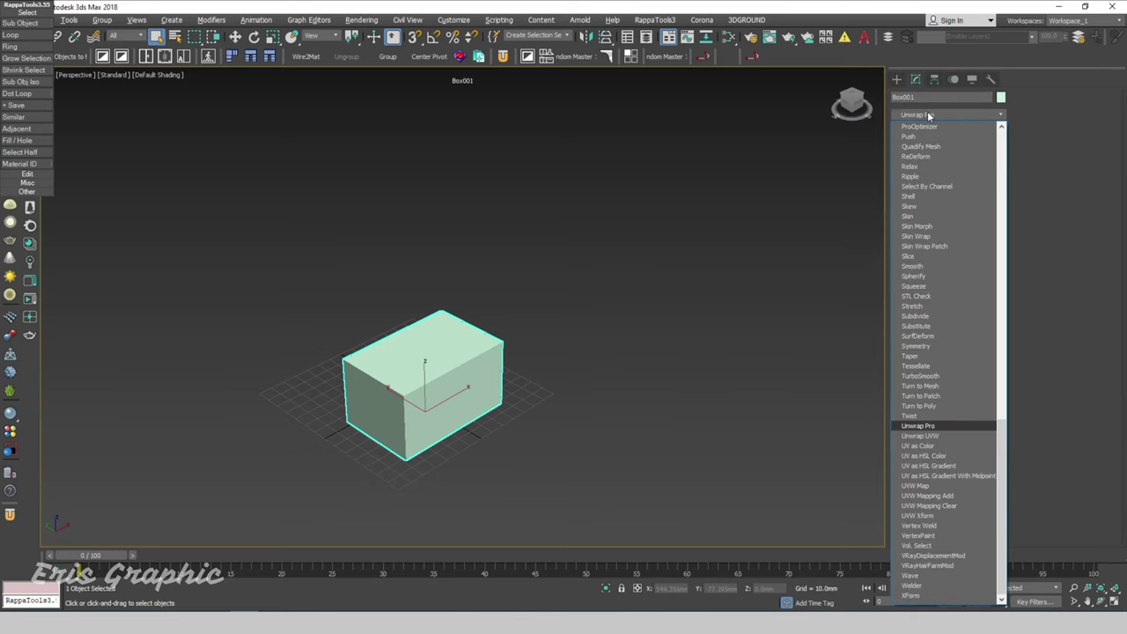
left_click(933, 435)
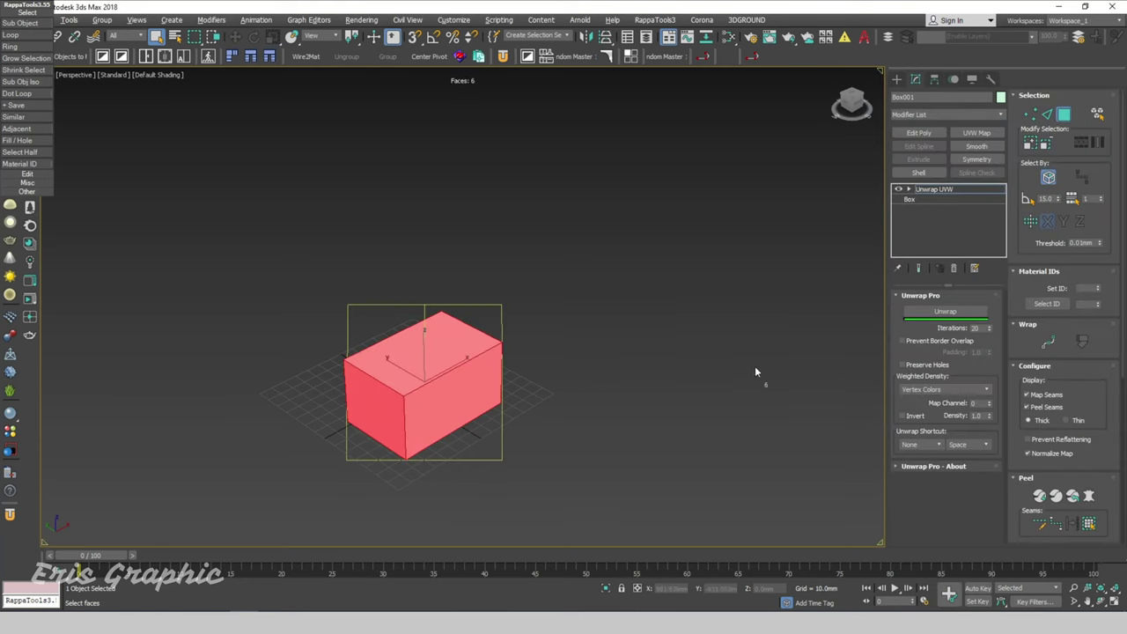
- Deselect all of the box's faces, then open and close the UV editor
left_click(554, 362)
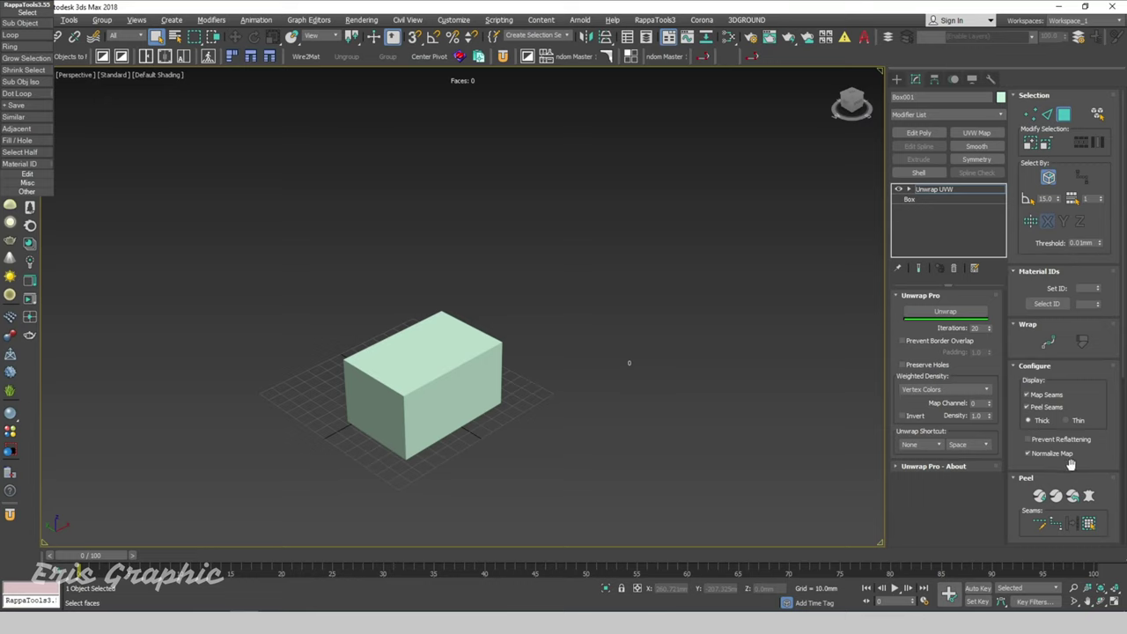
left_click_drag(1108, 470, 1123, 49)
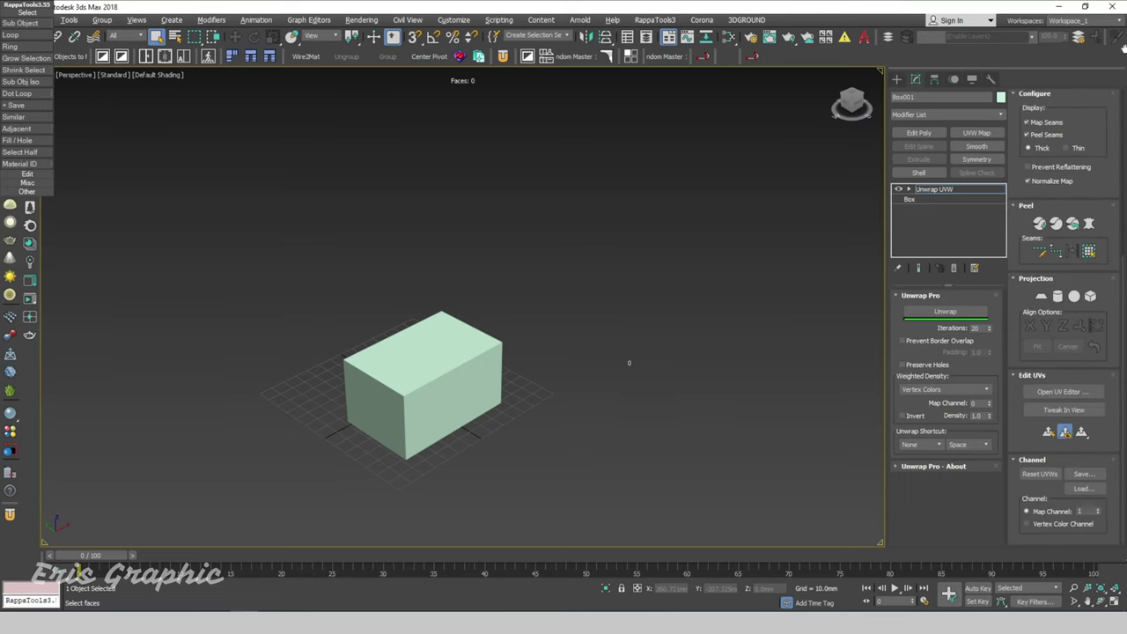
left_click(1063, 391)
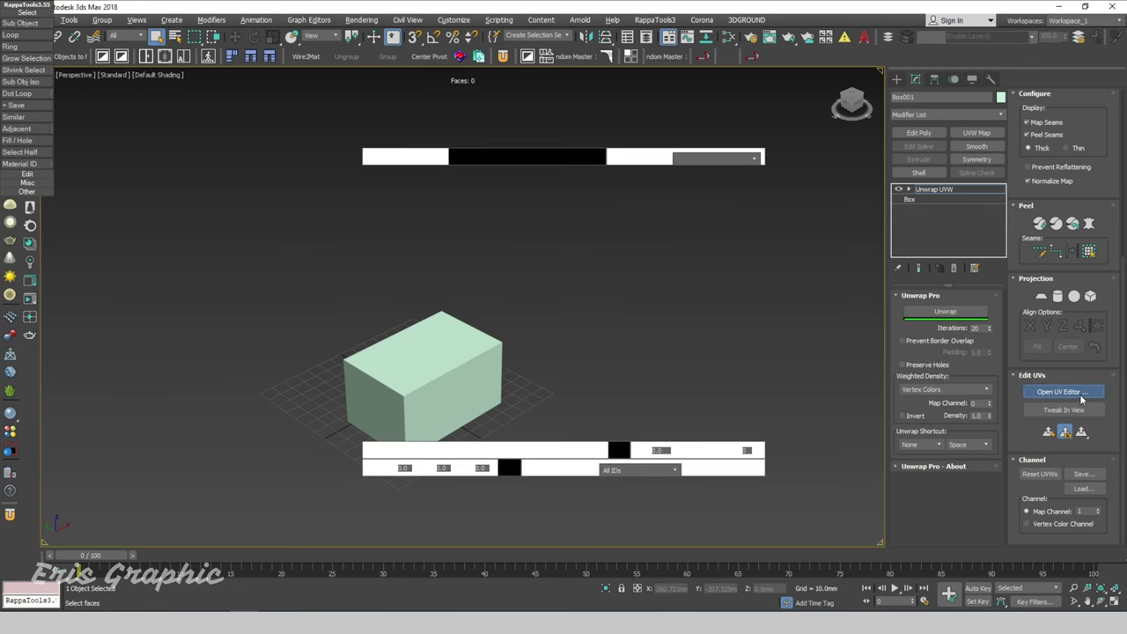
left_click(394, 56)
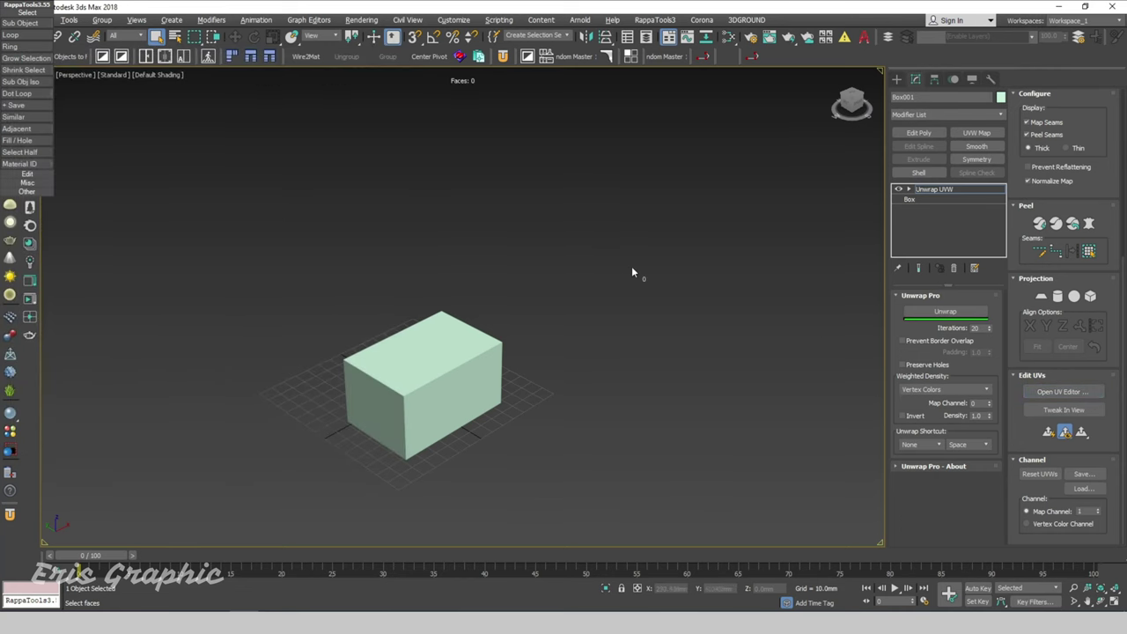
- Clear the selection and open the Configure Modifier Sets dialog
left_click(896, 80)
left_click(810, 146)
left_click(917, 79)
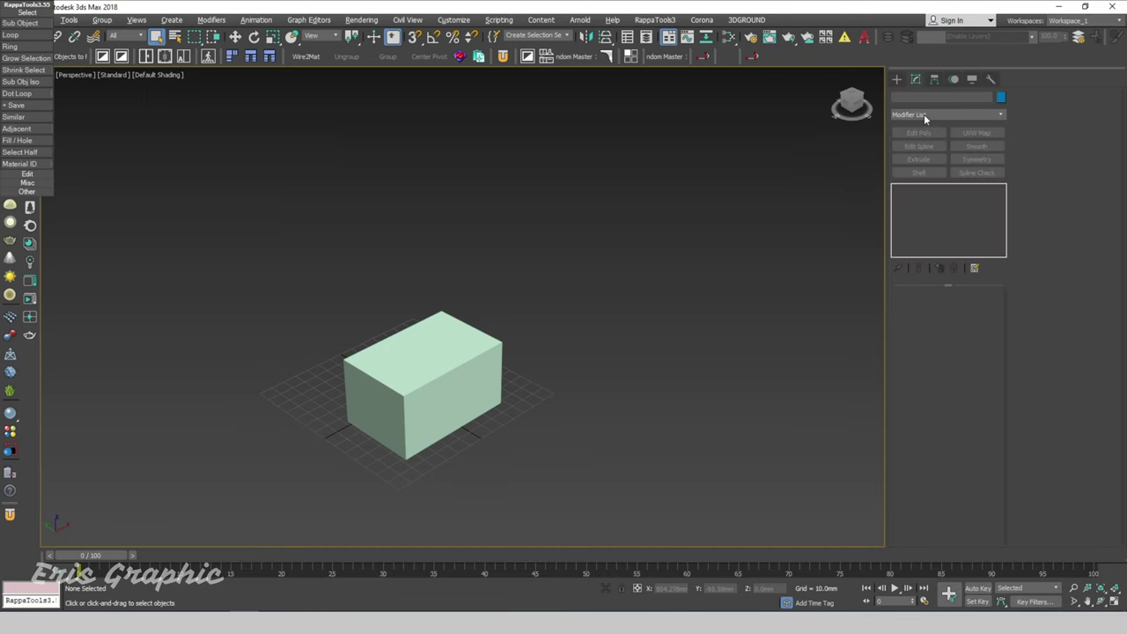
left_click(979, 271)
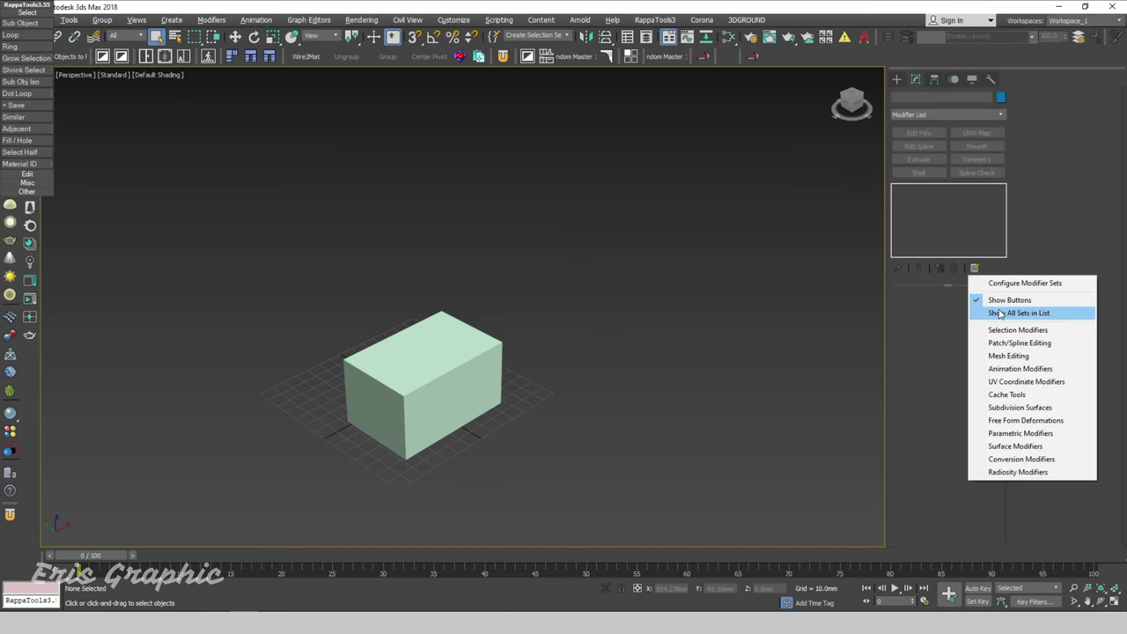
left_click(995, 283)
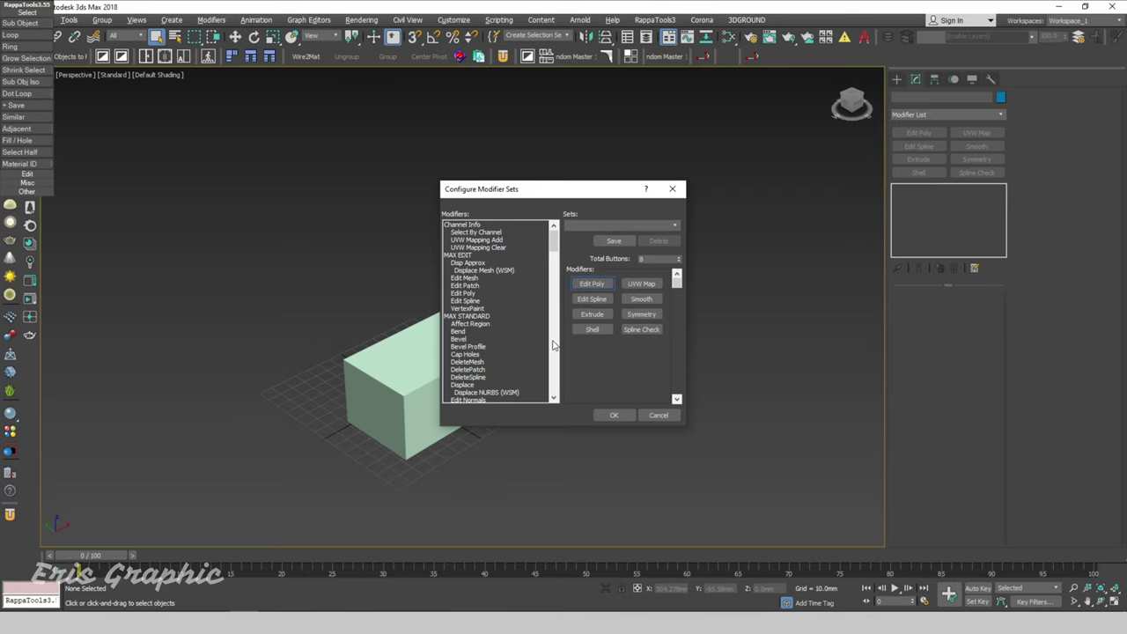
- Put Unwrap Pro in place of Spline Check, confirm with OK, and delete the box
left_click(468, 289)
key("u")
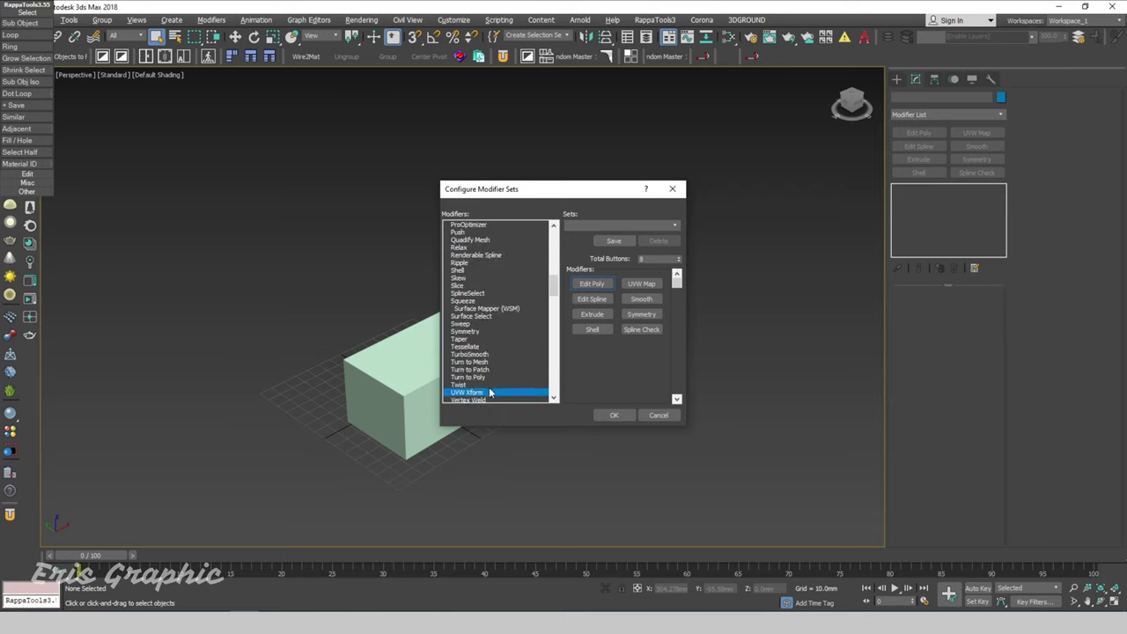
key("u")
key("u")
key("u")
key("u")
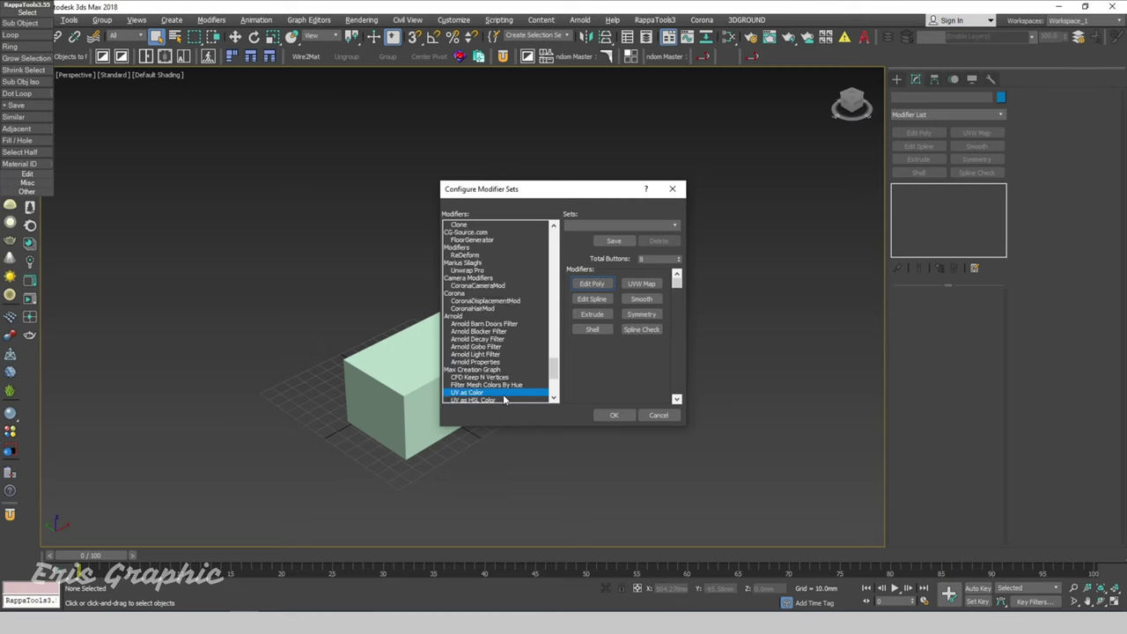
key("u")
key("u")
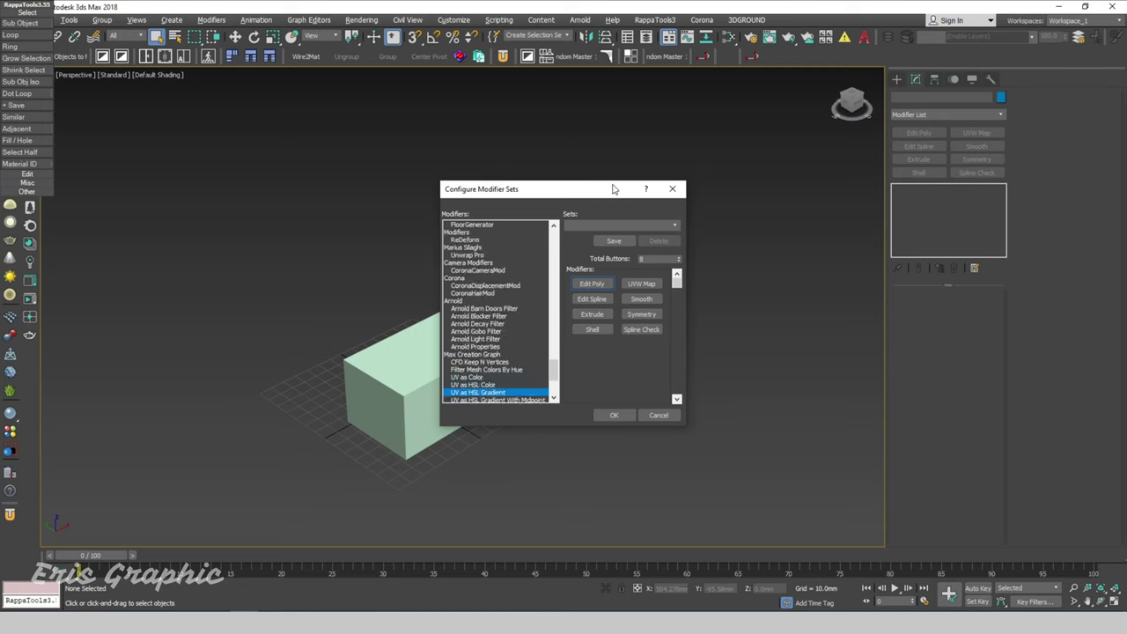
left_click(480, 286)
left_click(476, 240)
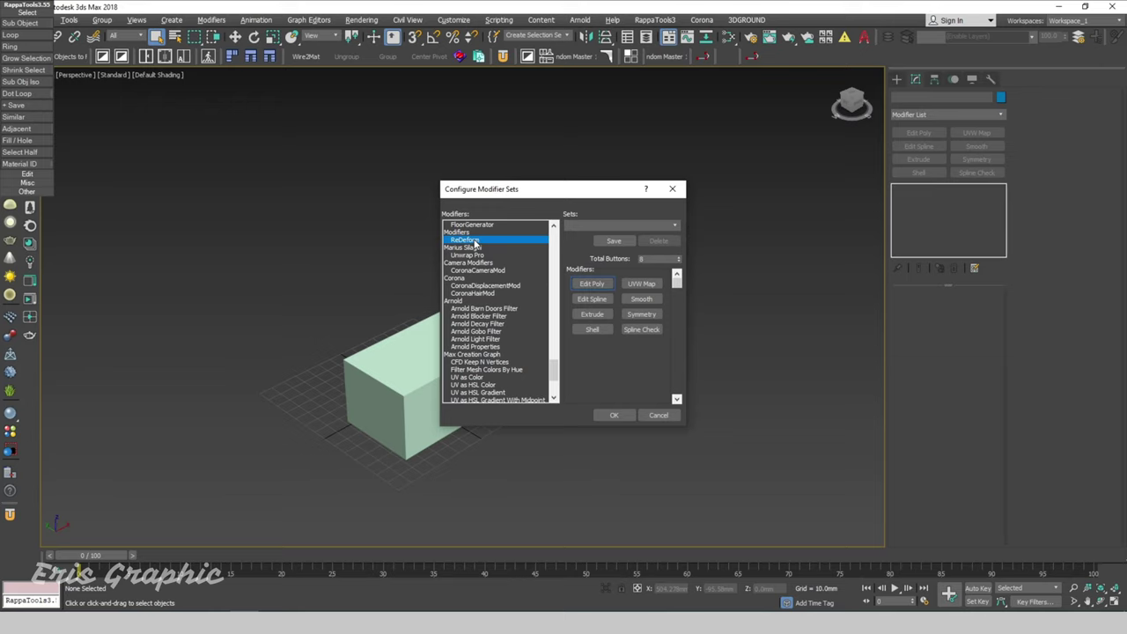
key("u")
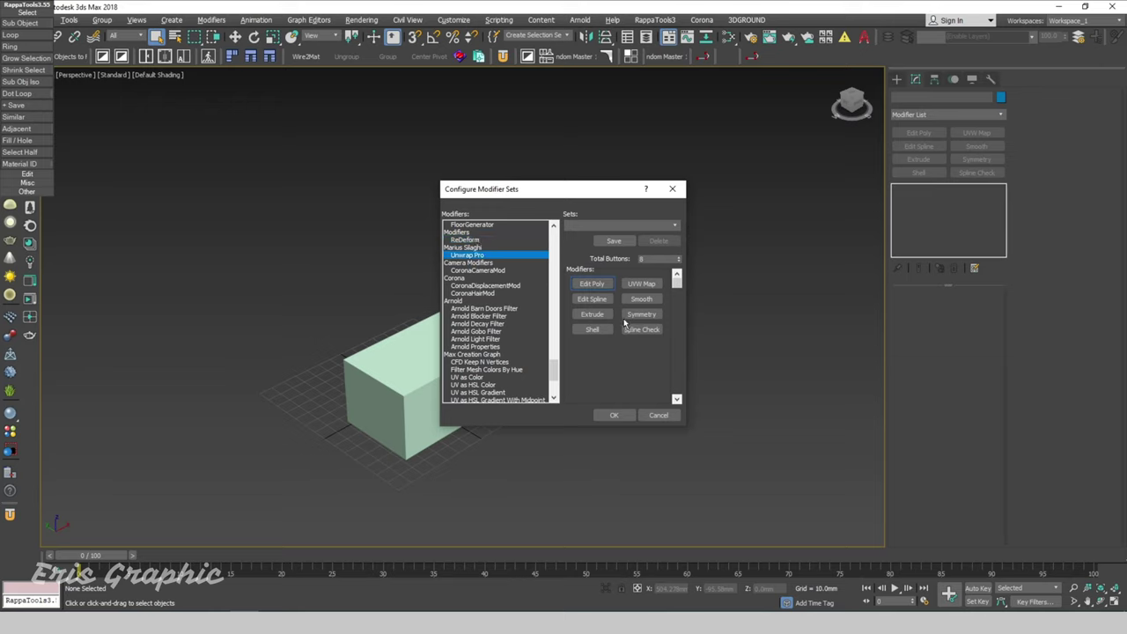
left_click_drag(625, 325, 631, 329)
left_click(614, 415)
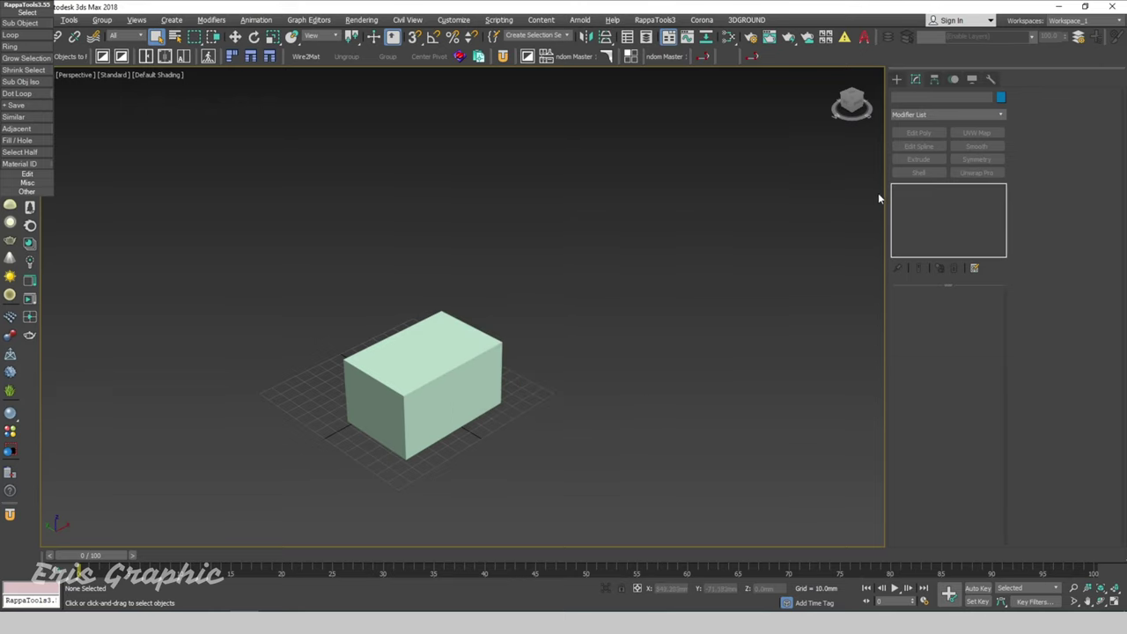
left_click_drag(589, 242, 226, 503)
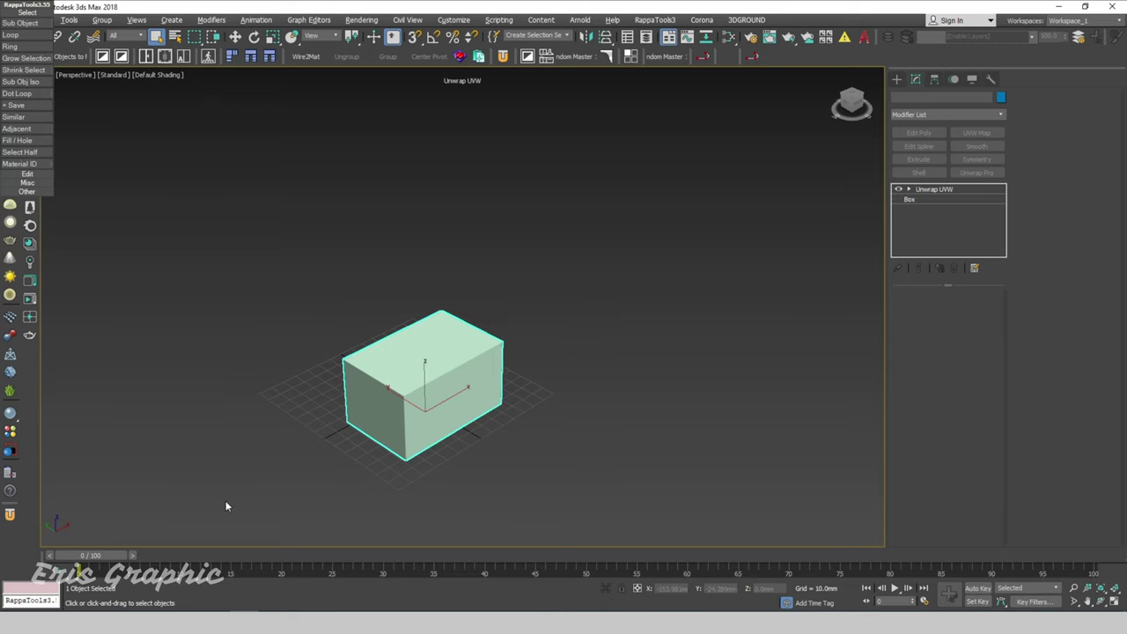
key("Delete")
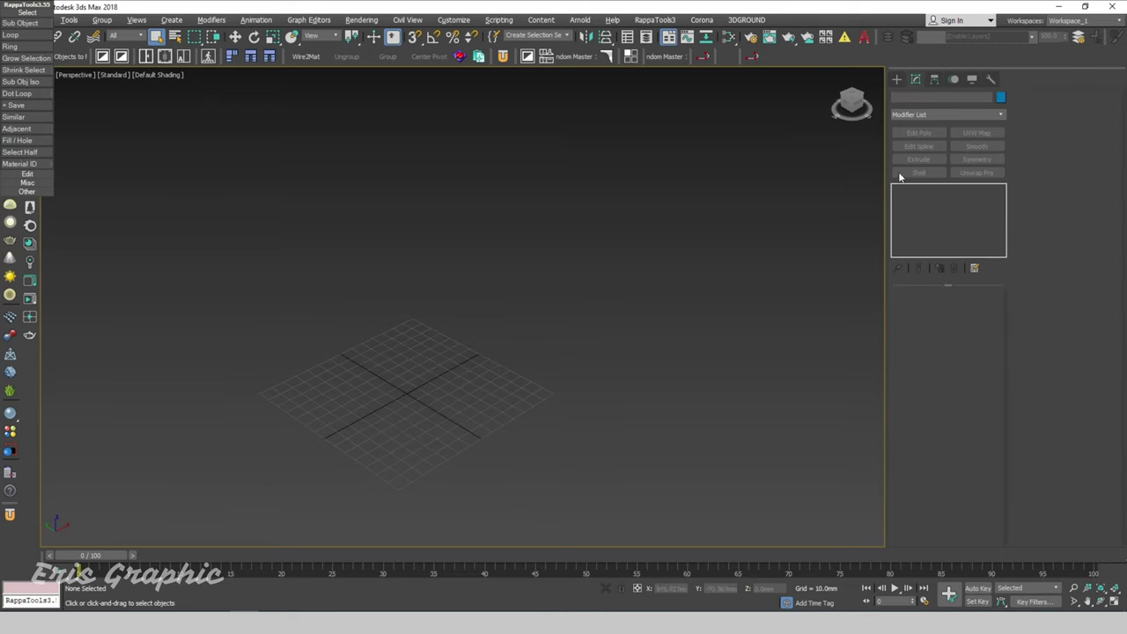
- Draw a new plane, Plane001, on the grid and keep it selected
right_click(525, 299)
left_click(550, 264)
mouse_move(327, 436)
left_mouse_down()
mouse_move(592, 287)
mouse_move(449, 199)
left_mouse_up()
right_click(456, 178)
left_click(657, 204)
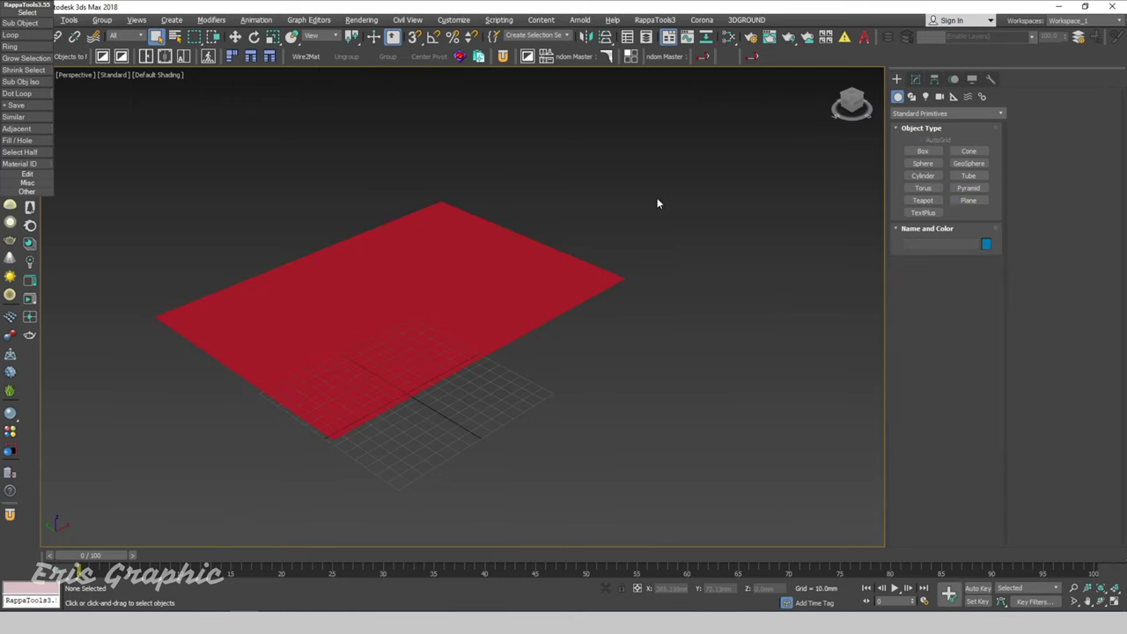
key("ctrl+z")
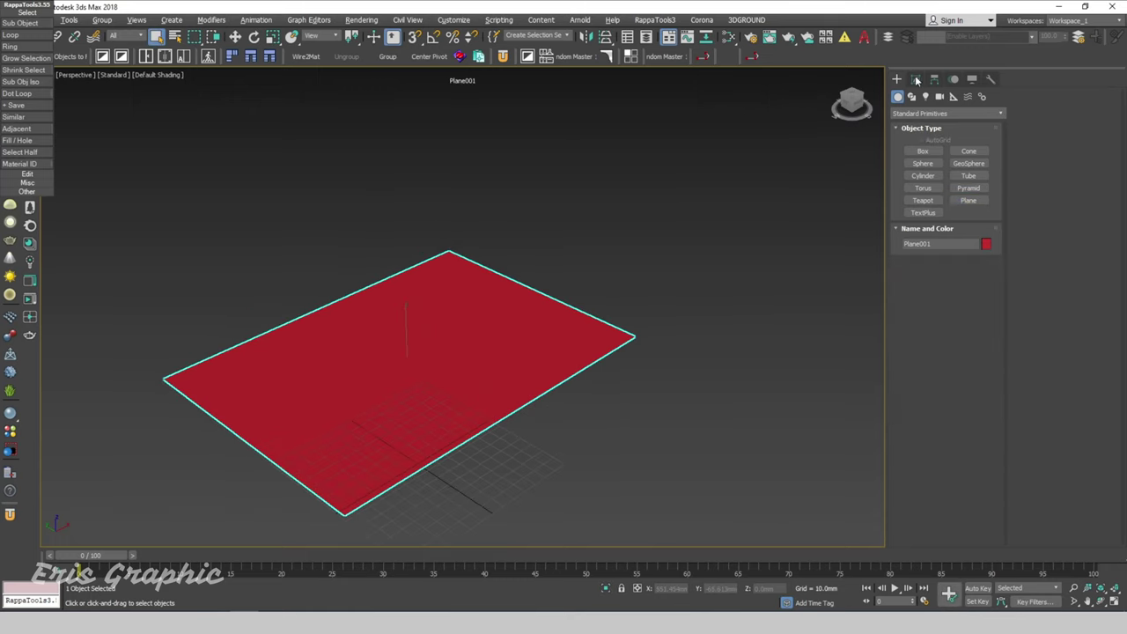
- Apply Unwrap Pro to Plane001, then open and close the UV editor
left_click(916, 79)
left_click(984, 173)
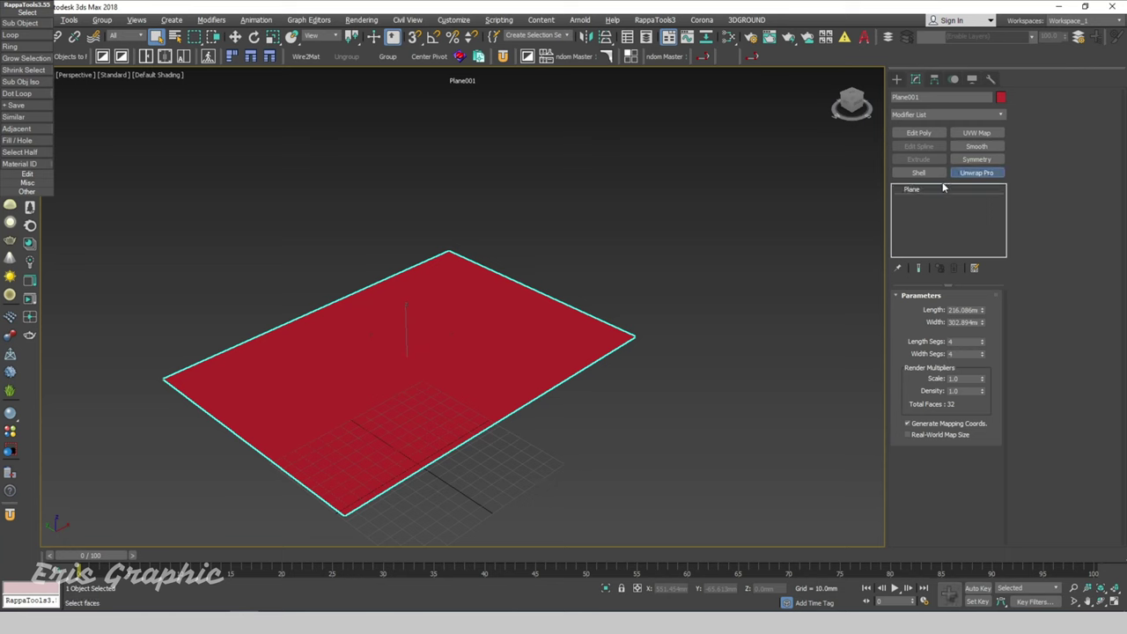
scroll(1069, 352, "down", 3)
scroll(1070, 388, "down", 2)
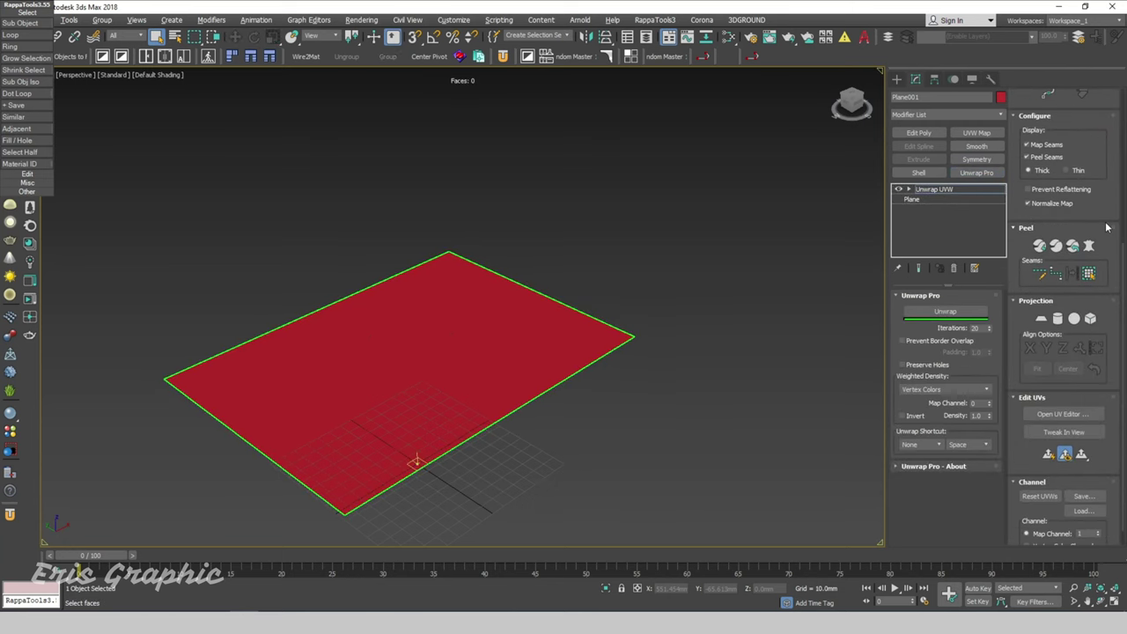
left_click(1064, 414)
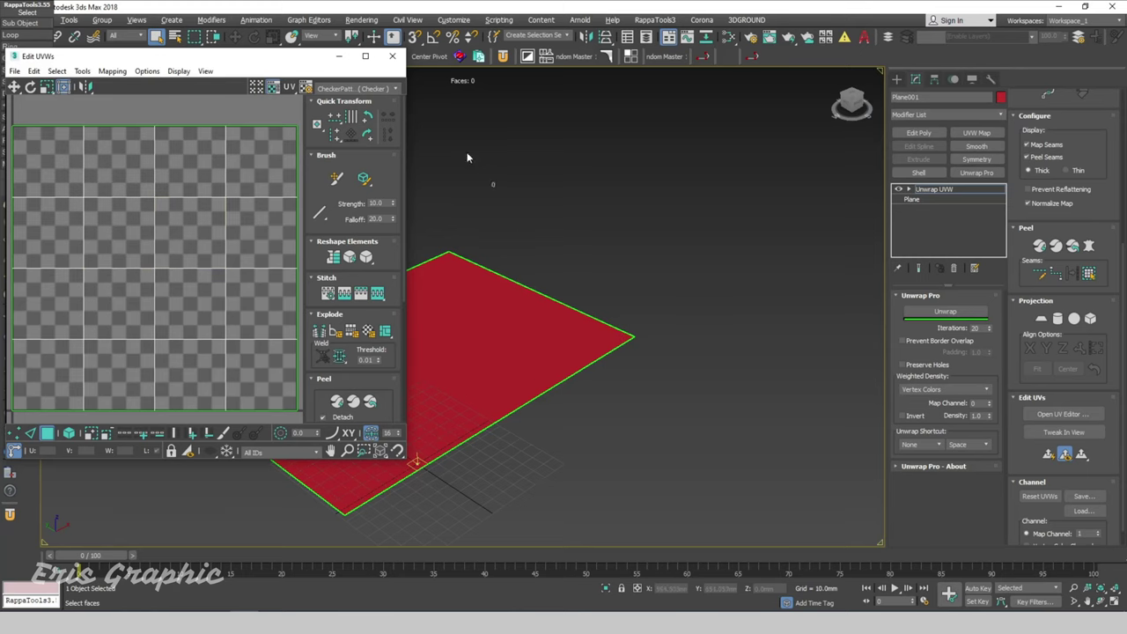
left_click(392, 56)
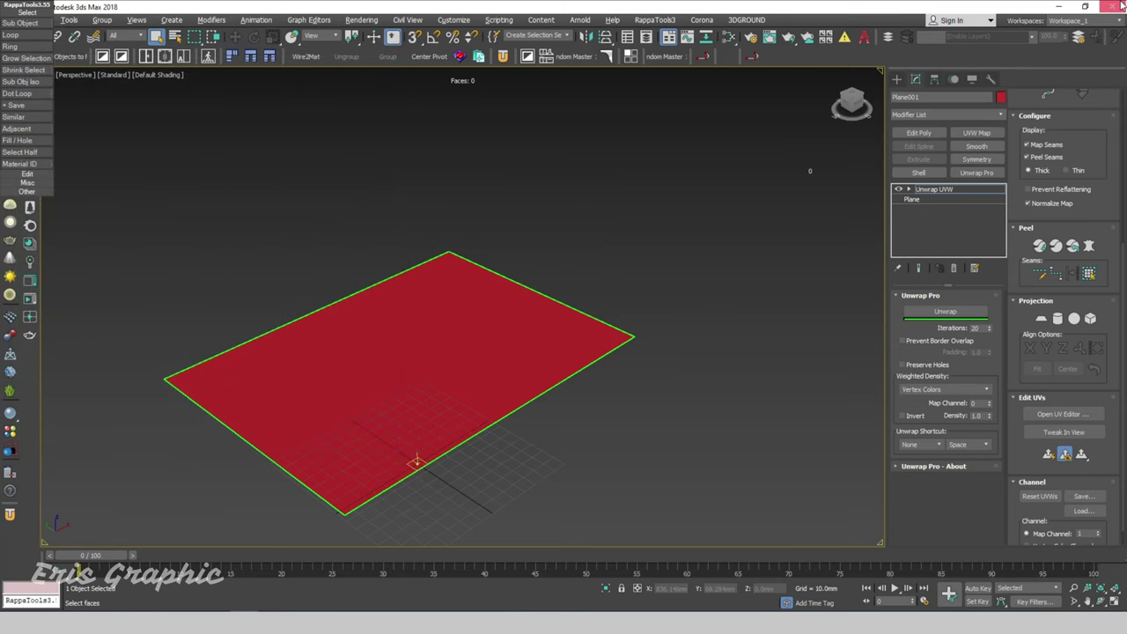